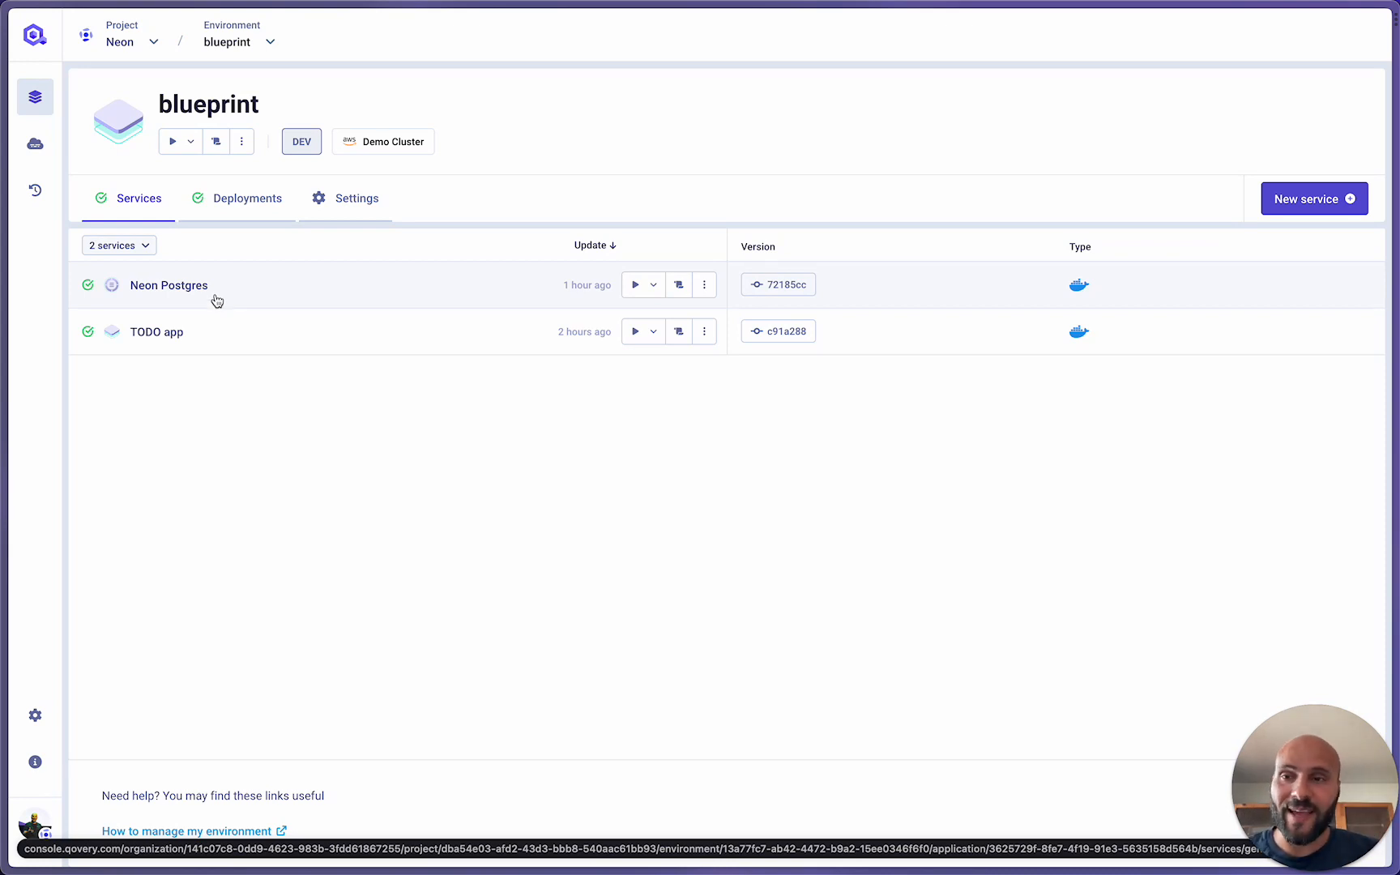
# Review the start and delete event commands in the job configuration of the Neon Postgres service
pyautogui.click(208, 284)
pyautogui.click(365, 212)
pyautogui.click(478, 202)
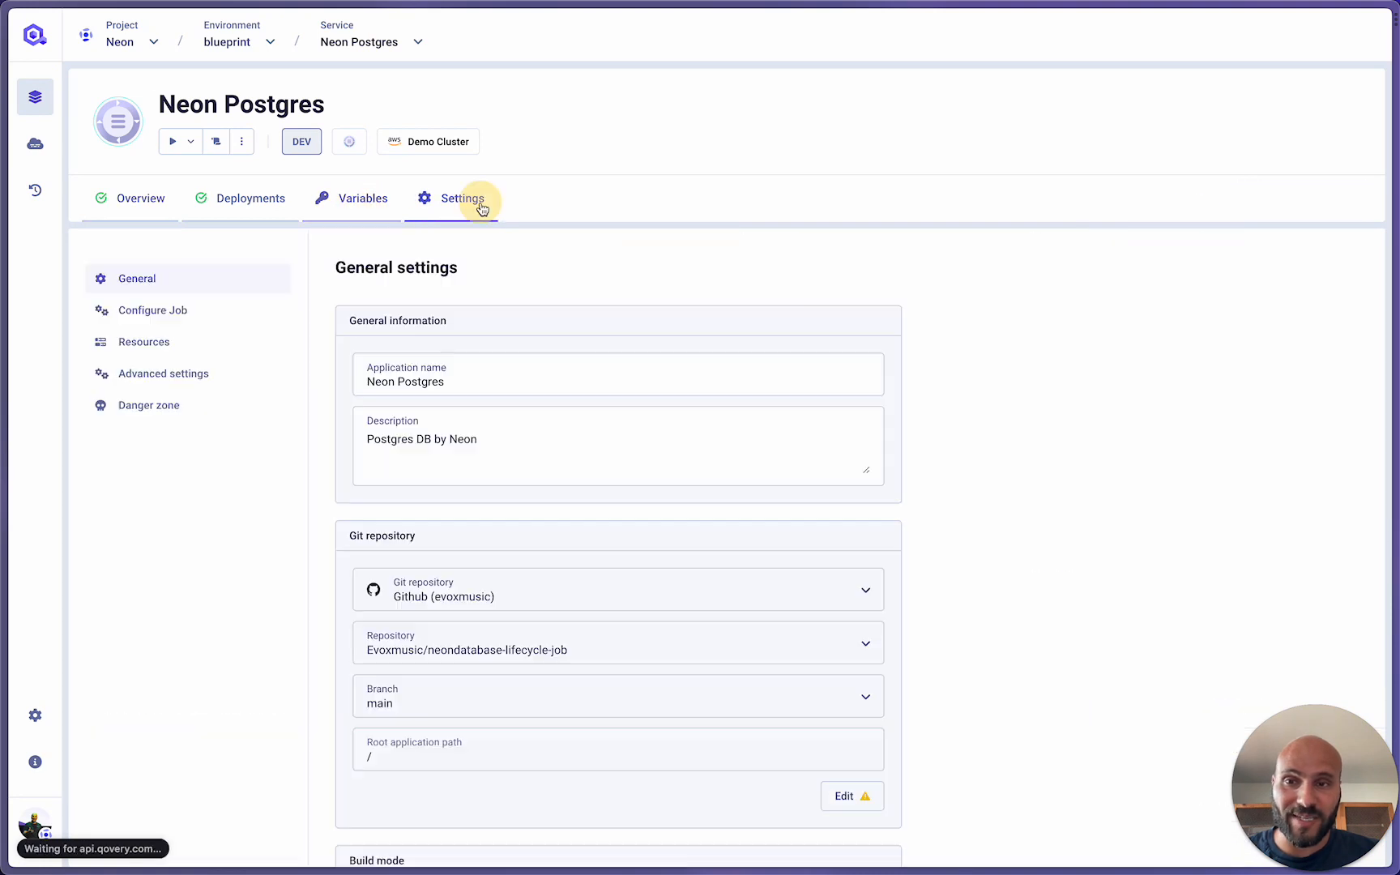
pyautogui.click(187, 324)
pyautogui.scroll(-3, 478, 587)
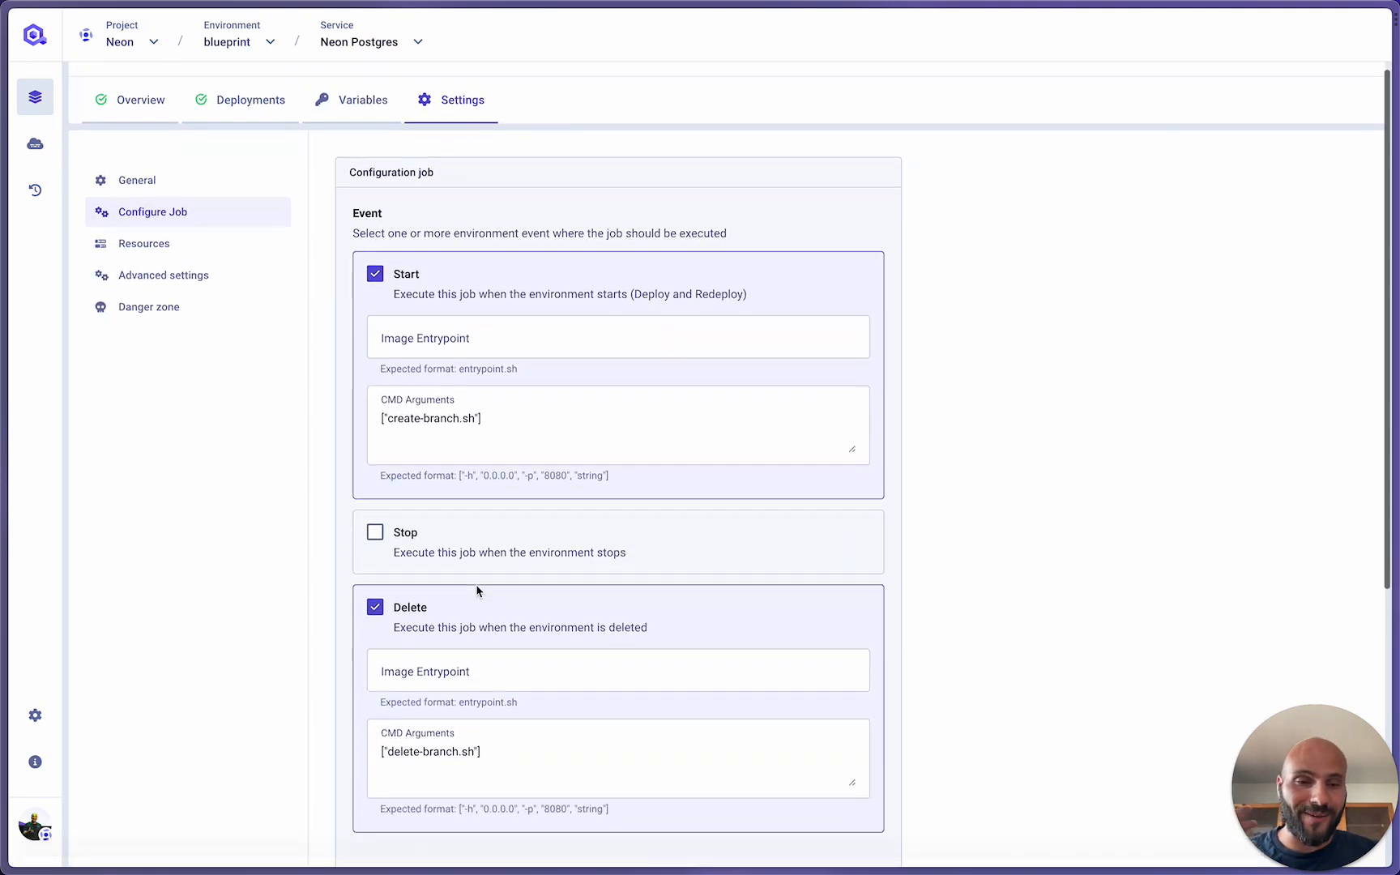
pyautogui.scroll(3, 478, 591)
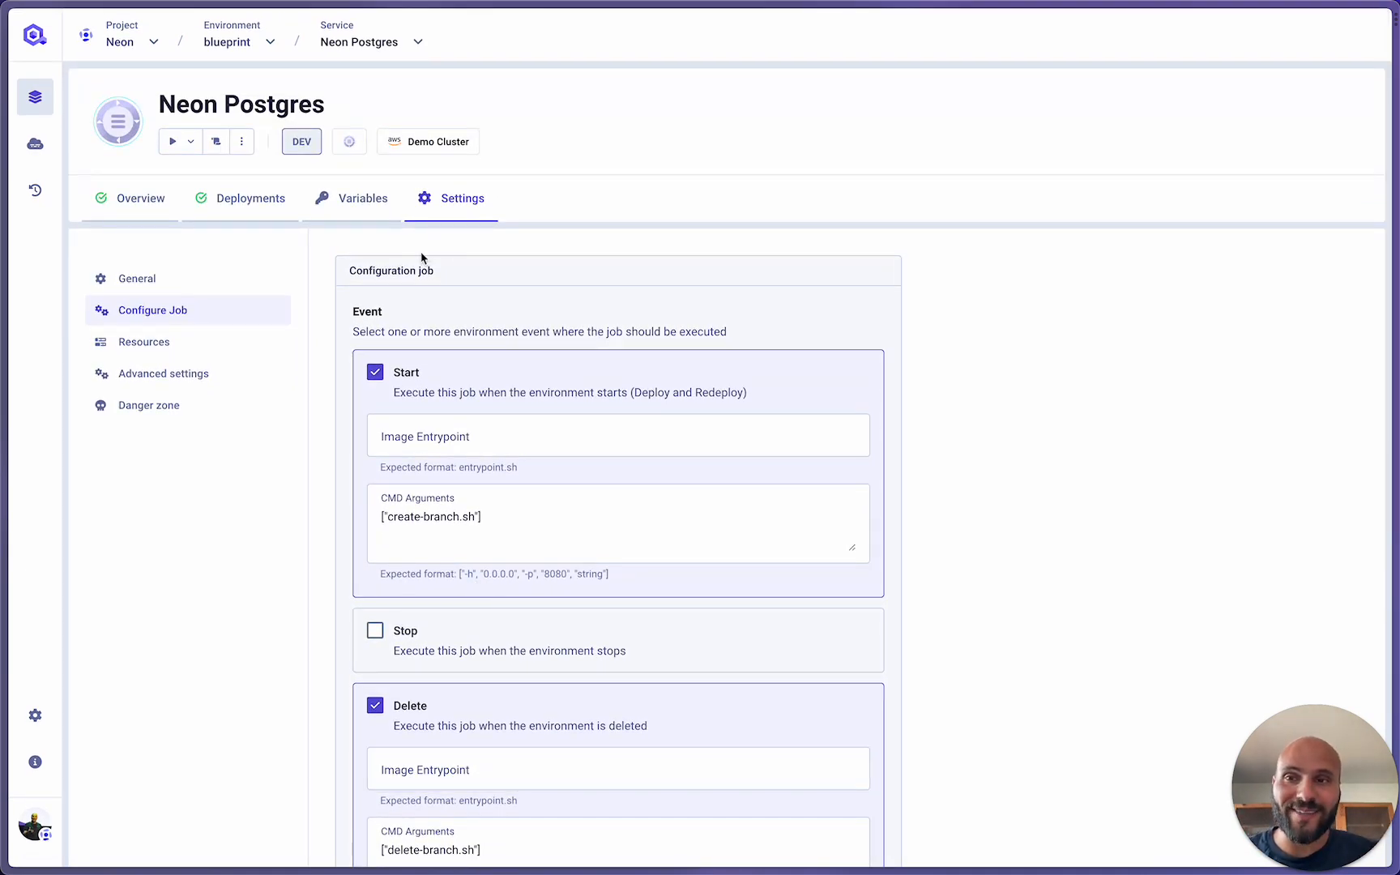
# Review the environment variables of the TODO app service in the blueprint environment
pyautogui.click(242, 45)
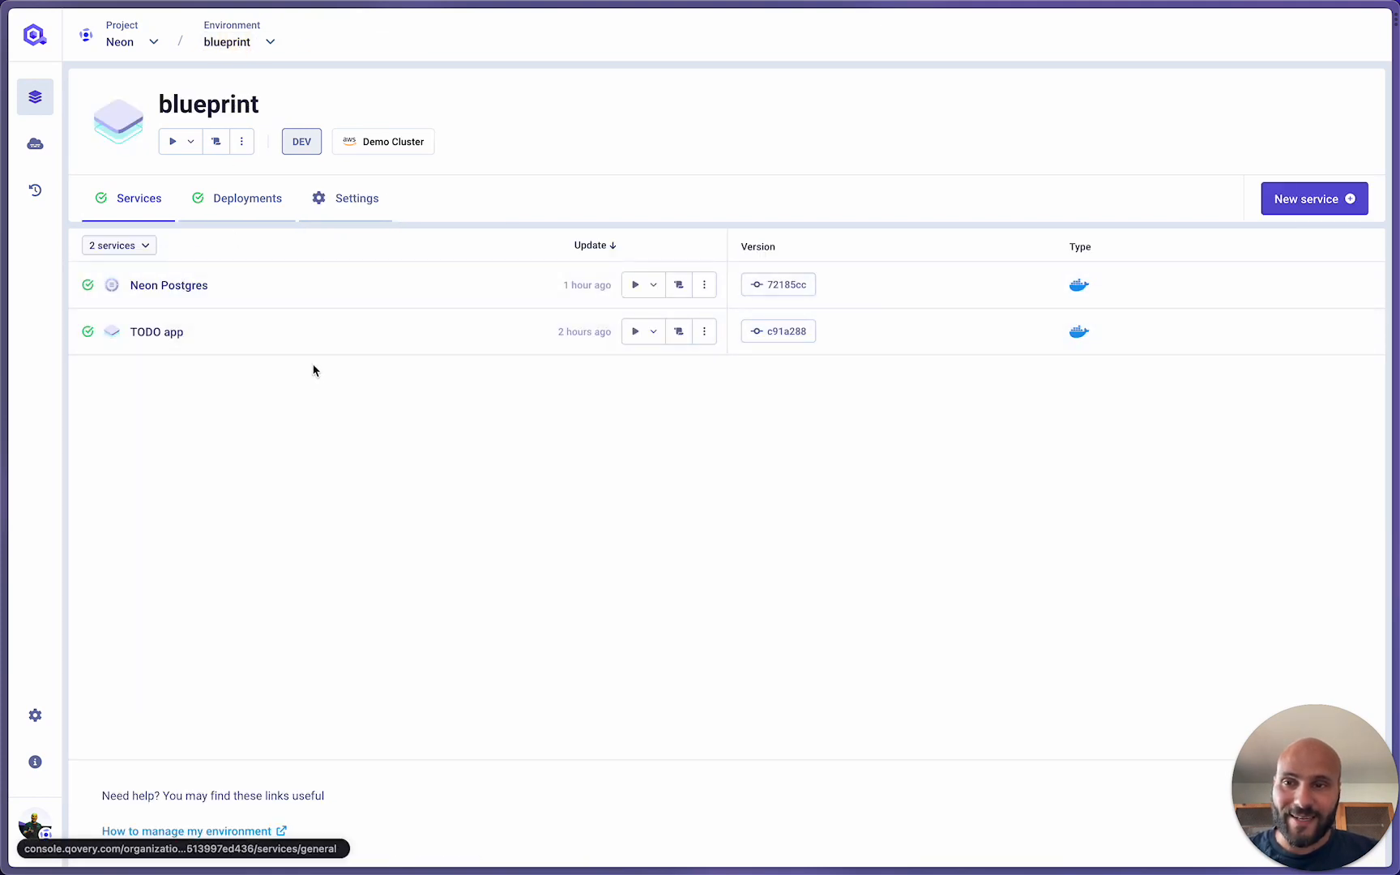
pyautogui.click(260, 341)
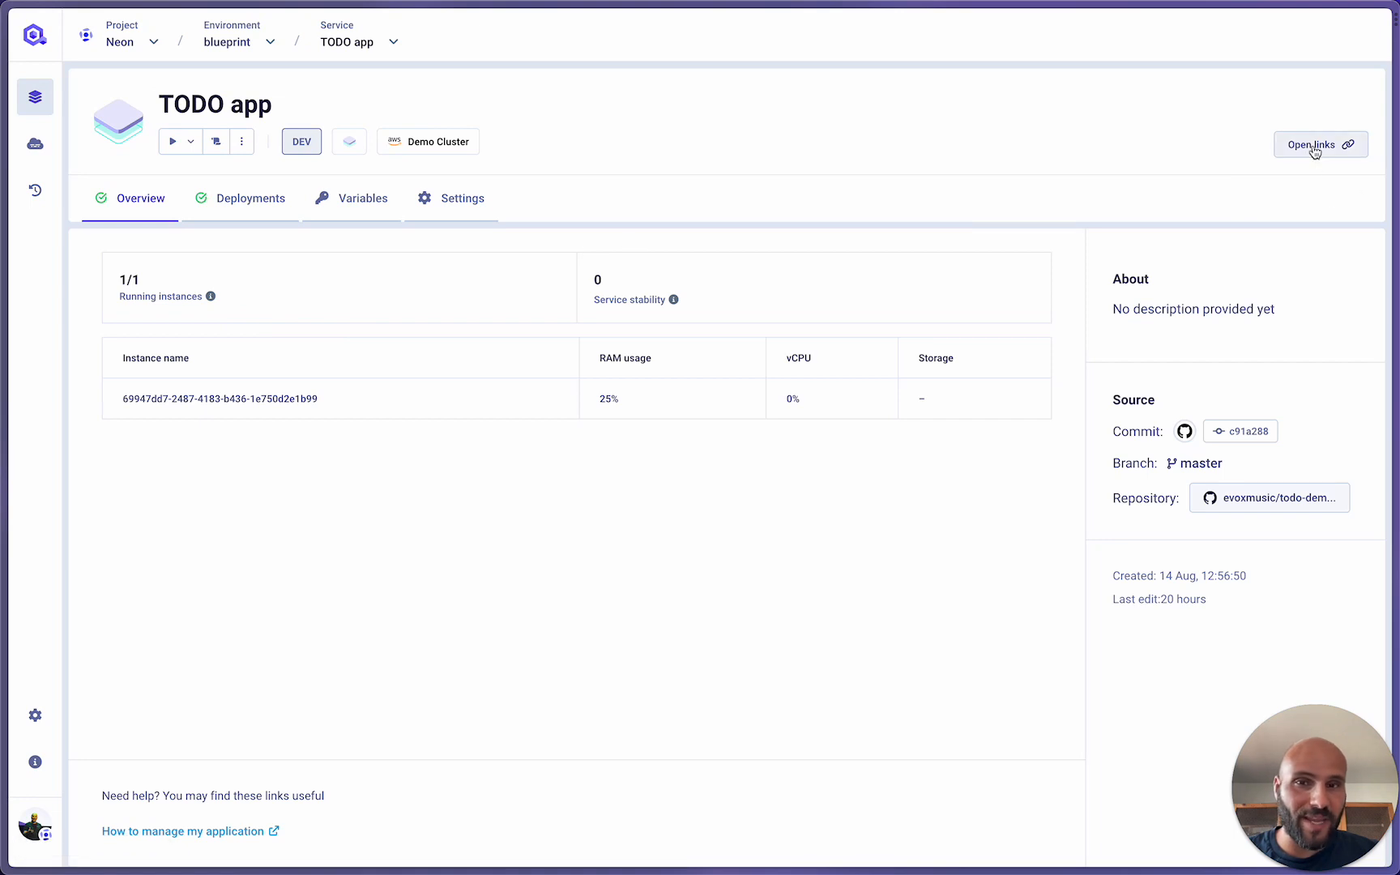
pyautogui.click(376, 209)
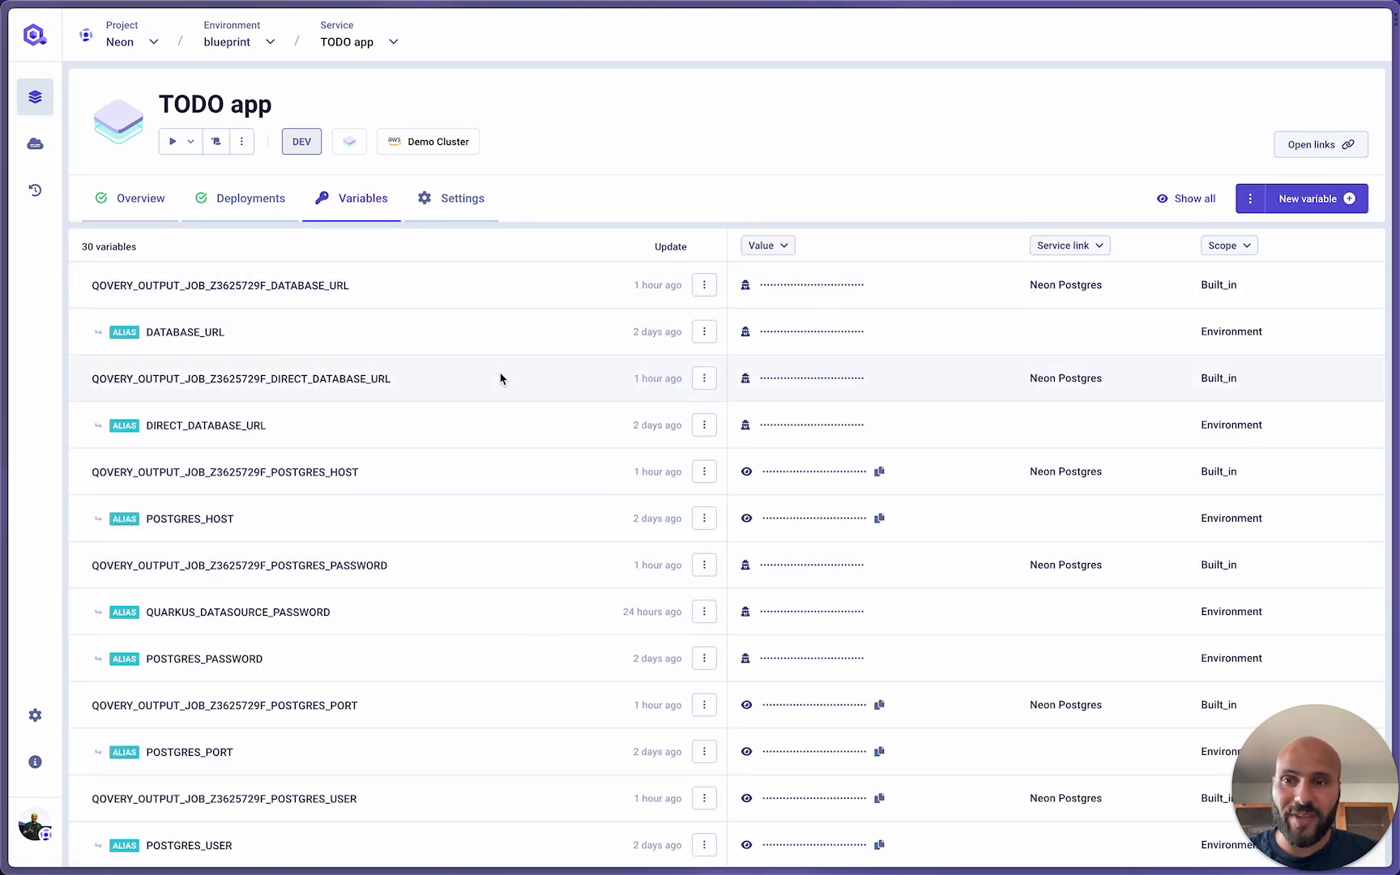
# Return to the TODO app service's overview and open its public link
pyautogui.click(134, 209)
pyautogui.click(1310, 150)
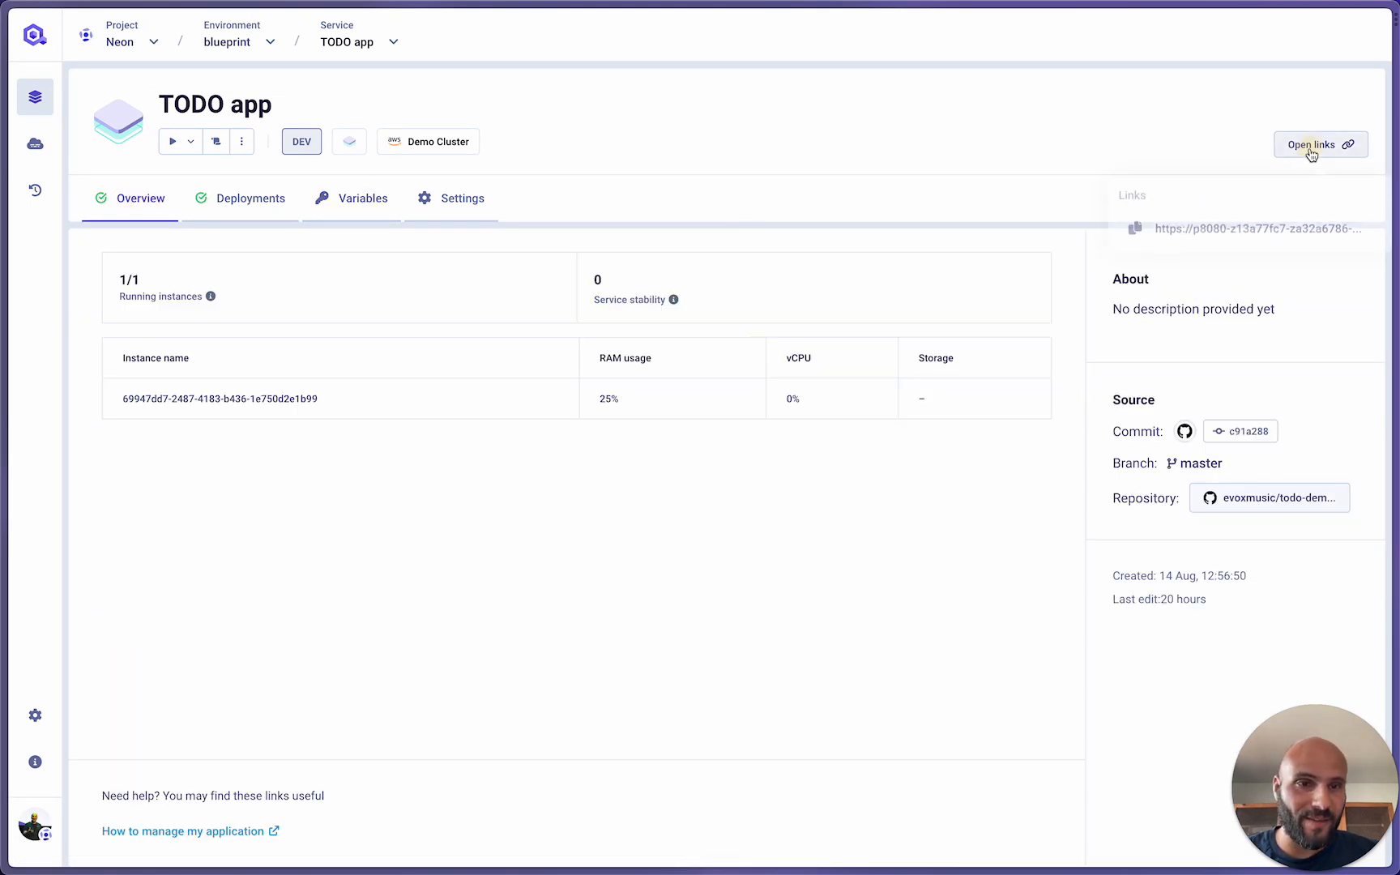
pyautogui.click(1242, 226)
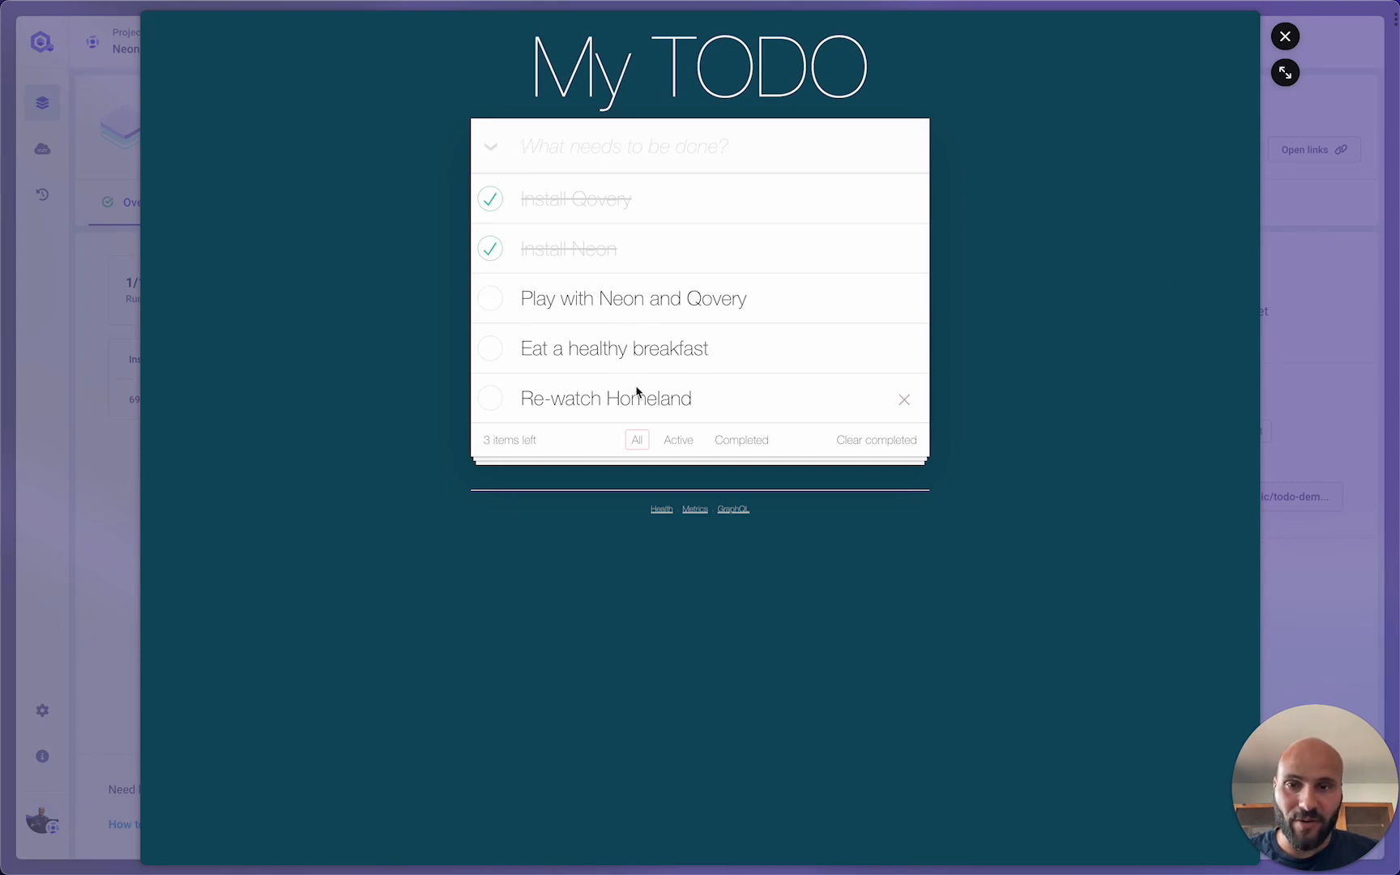
# Add the item "Record live demo with Neon" to the My TODO list and close the app preview
pyautogui.click(646, 132)
pyautogui.write('T')
pyautogui.press('BackSpace')
pyautogui.write('Hea')
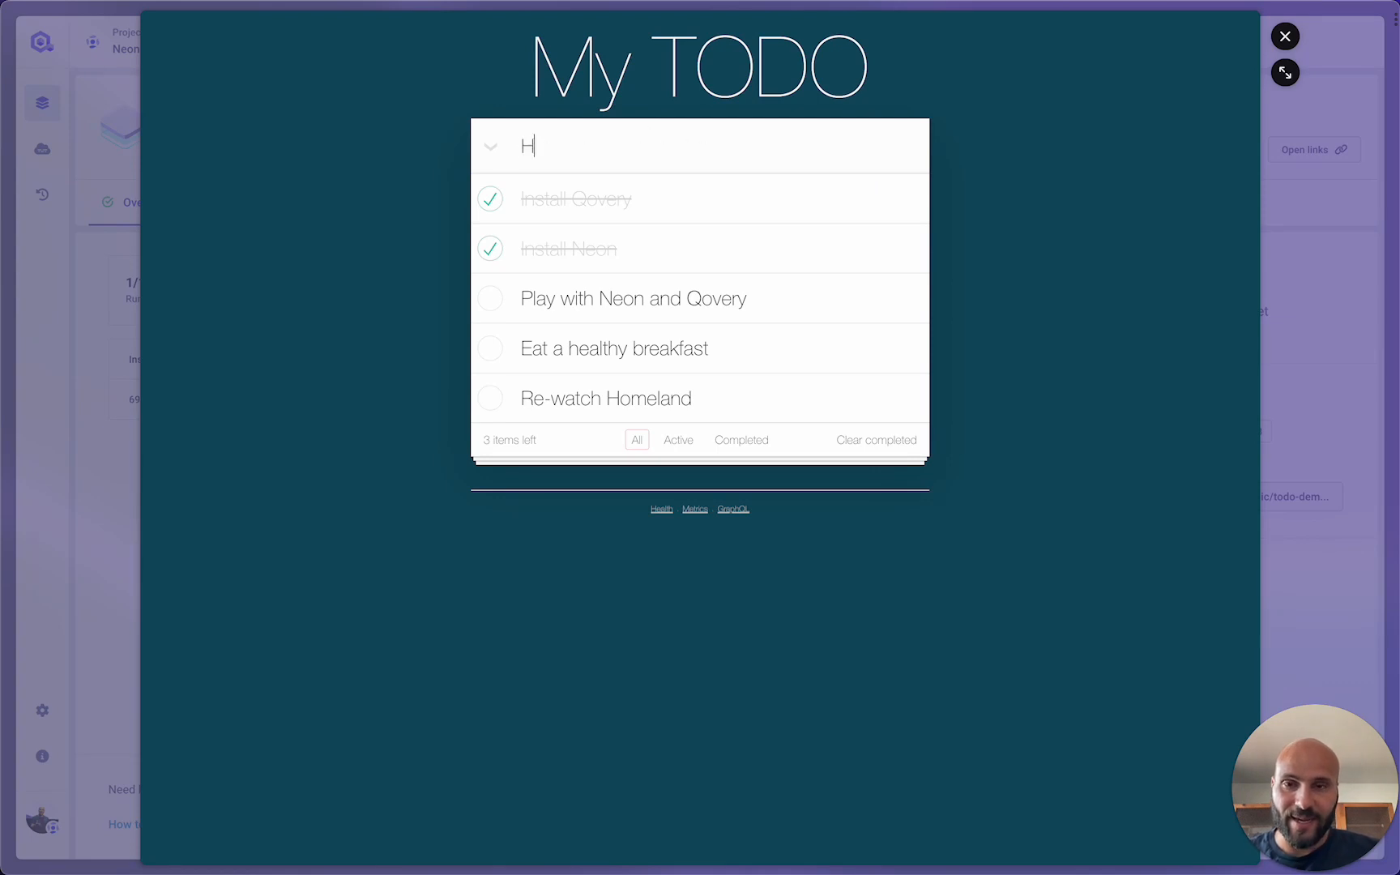
pyautogui.press('BackSpace')
pyautogui.press('BackSpace')
pyautogui.press('BackSpace')
pyautogui.write('Recor')
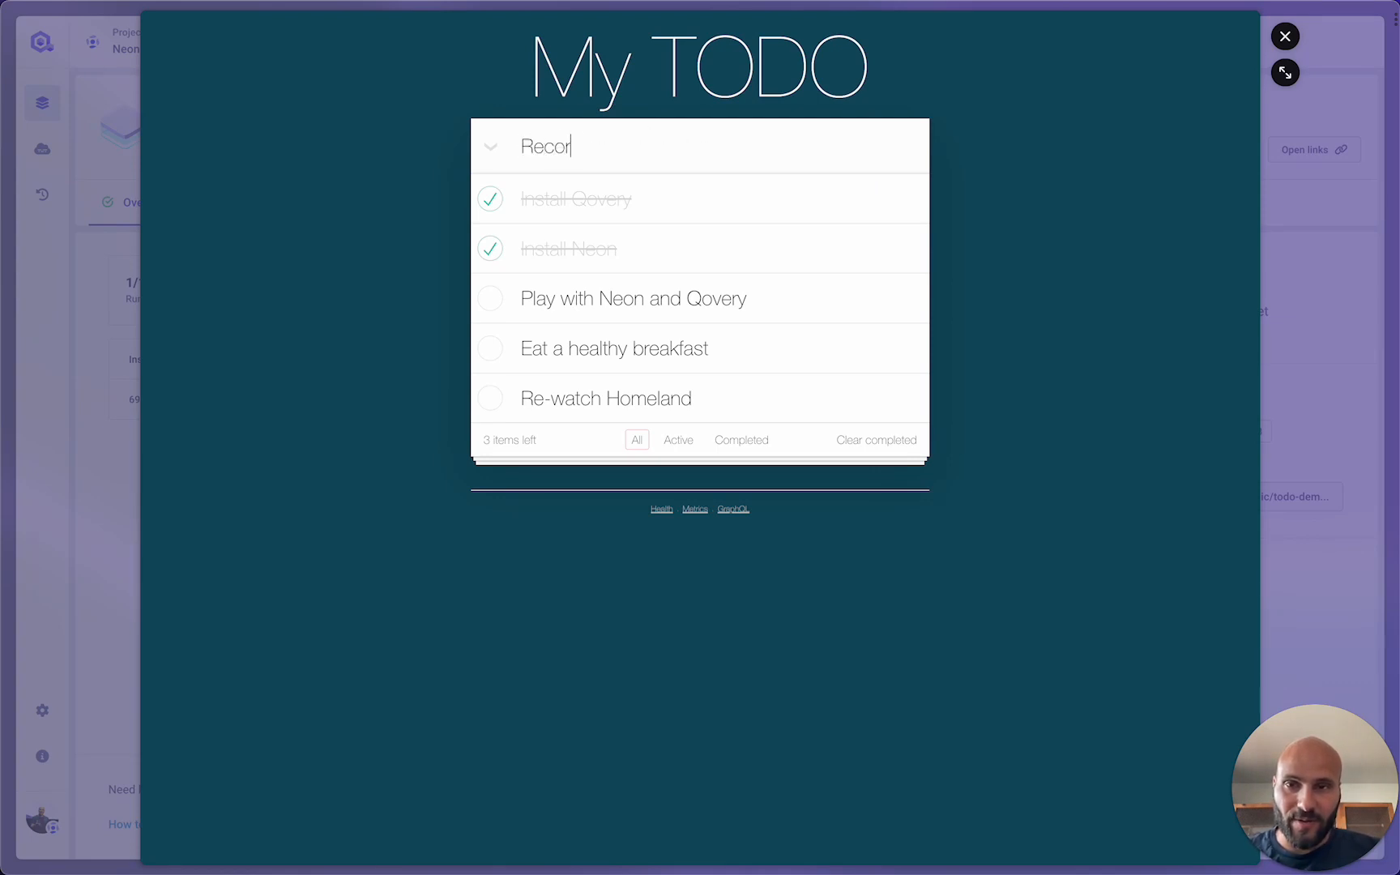
pyautogui.write('d live demo with Neon')
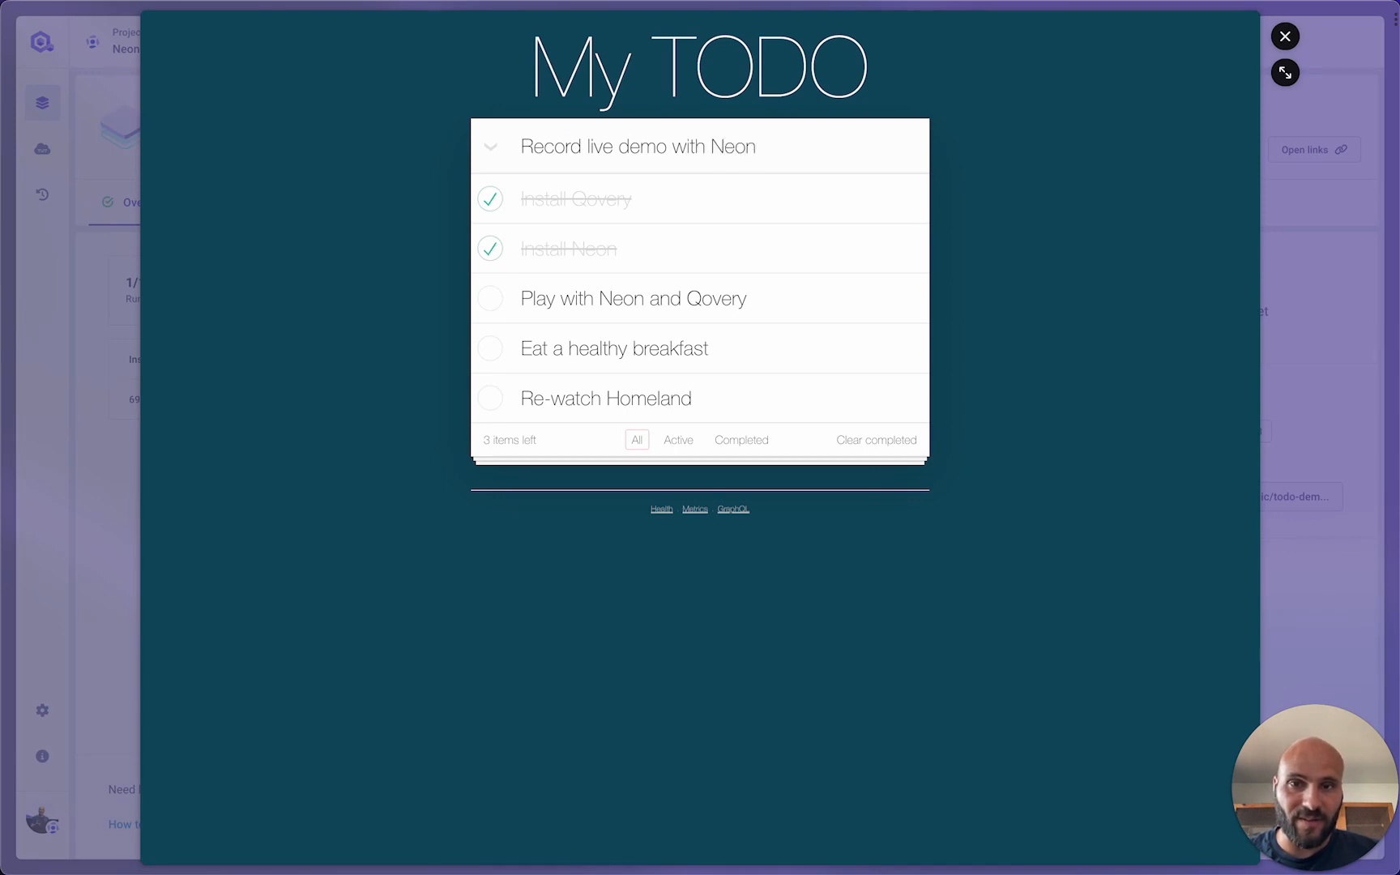
pyautogui.press('Return')
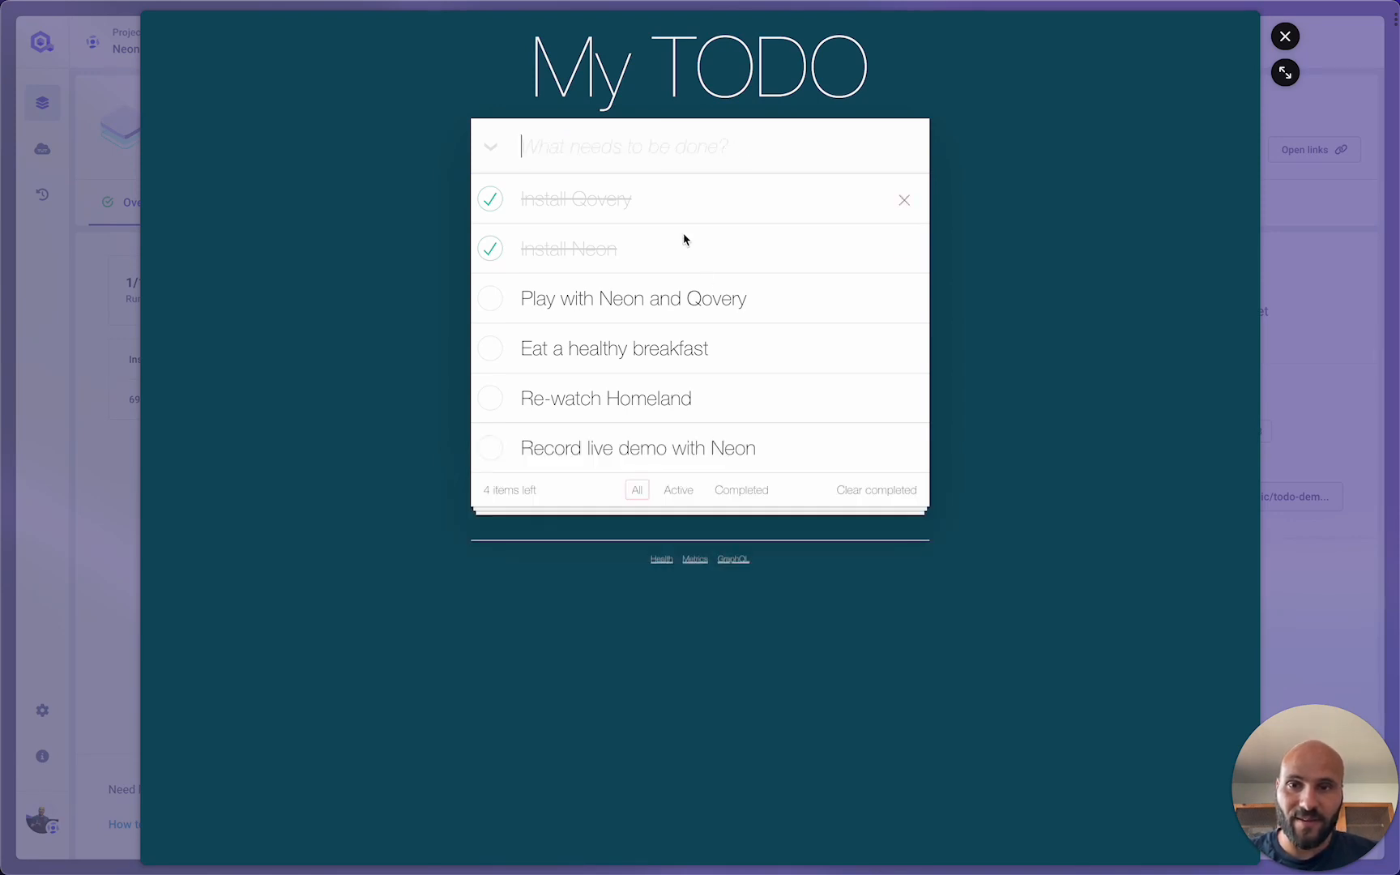
pyautogui.click(1332, 422)
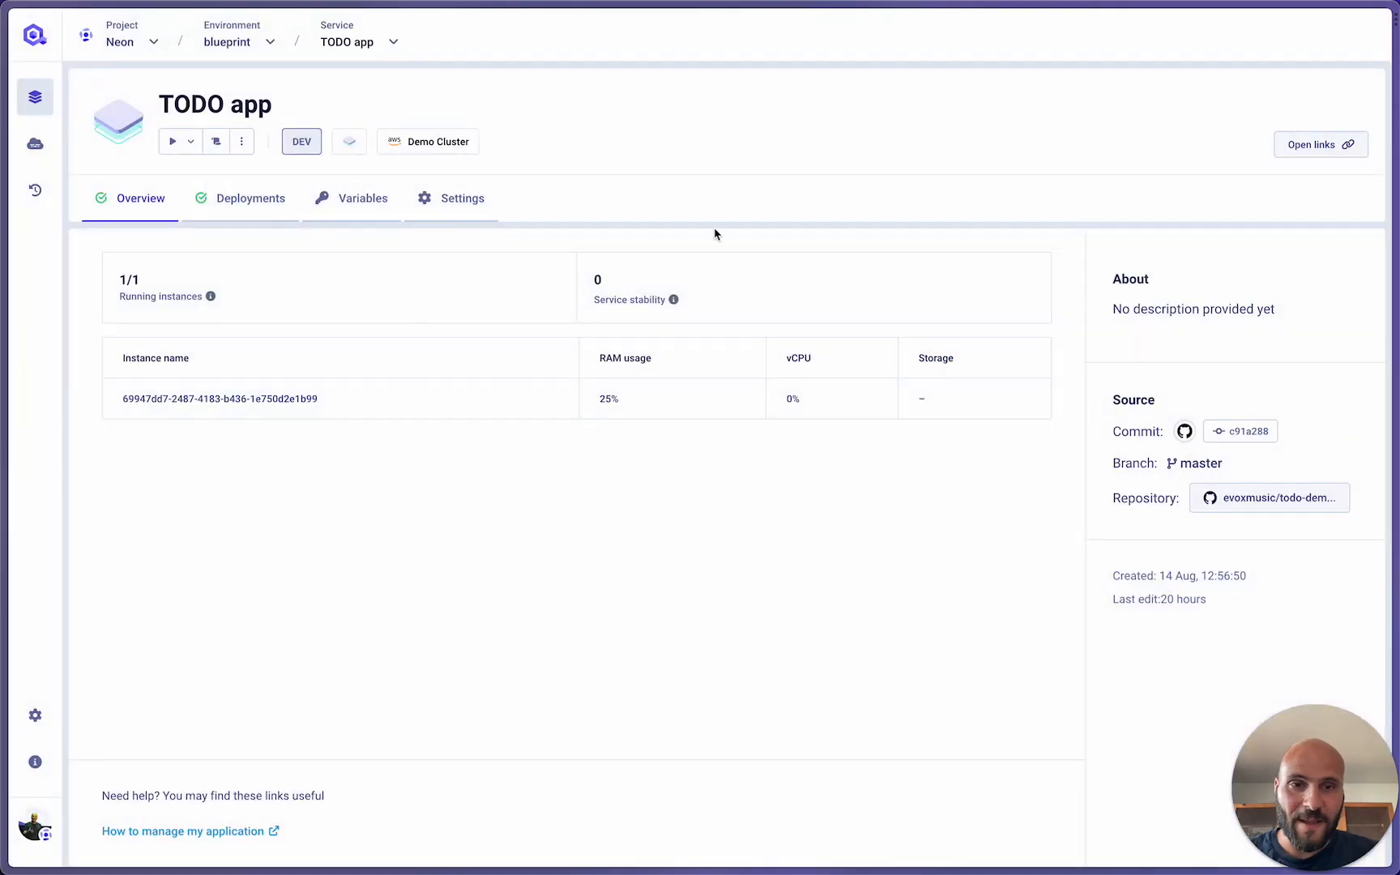
# Clone the blueprint environment as live-demo-with-neon-1, keeping cluster and type Automatic, and deploy the clone
pyautogui.click(225, 49)
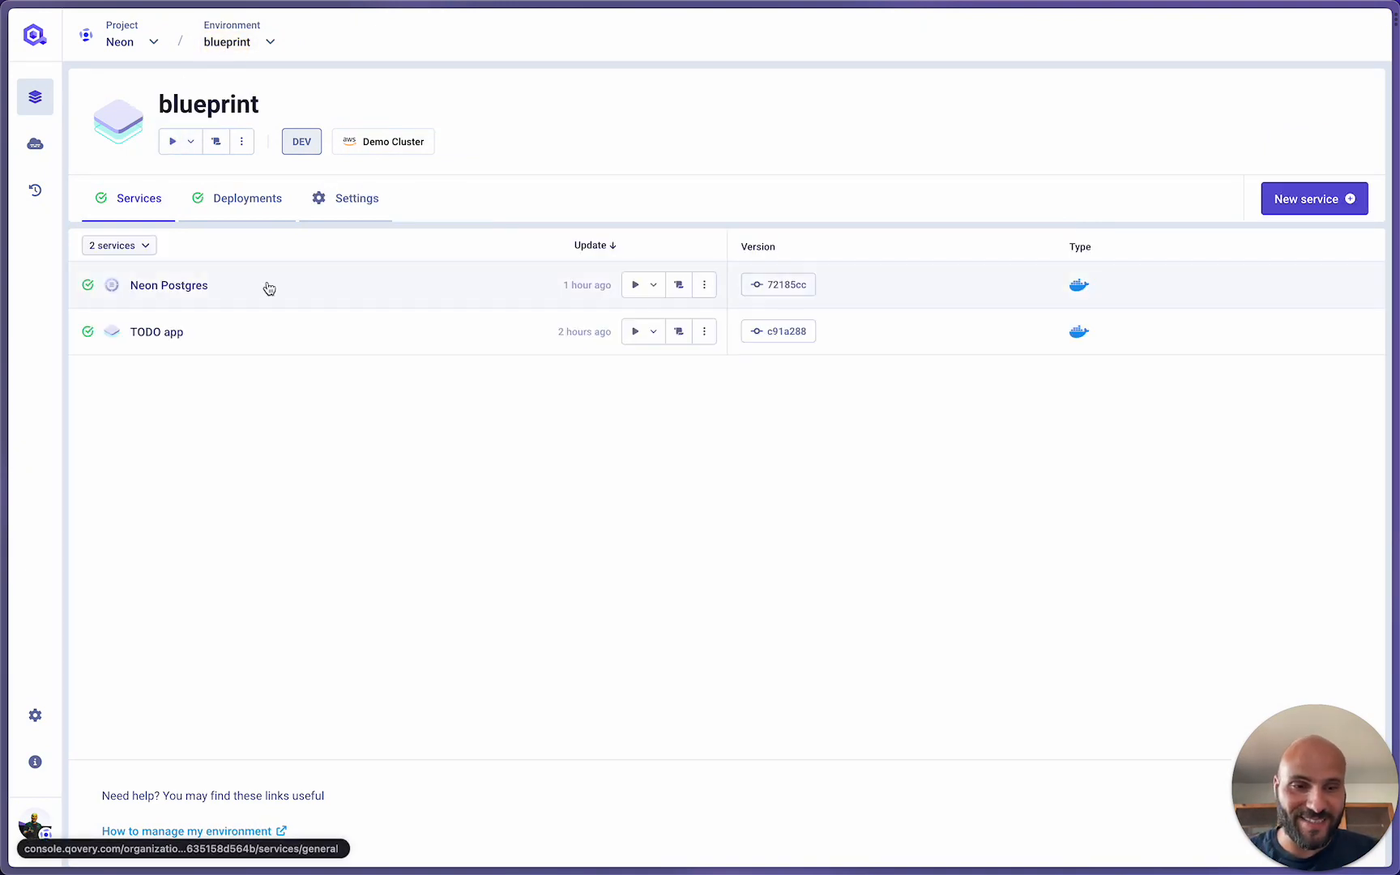
pyautogui.click(244, 145)
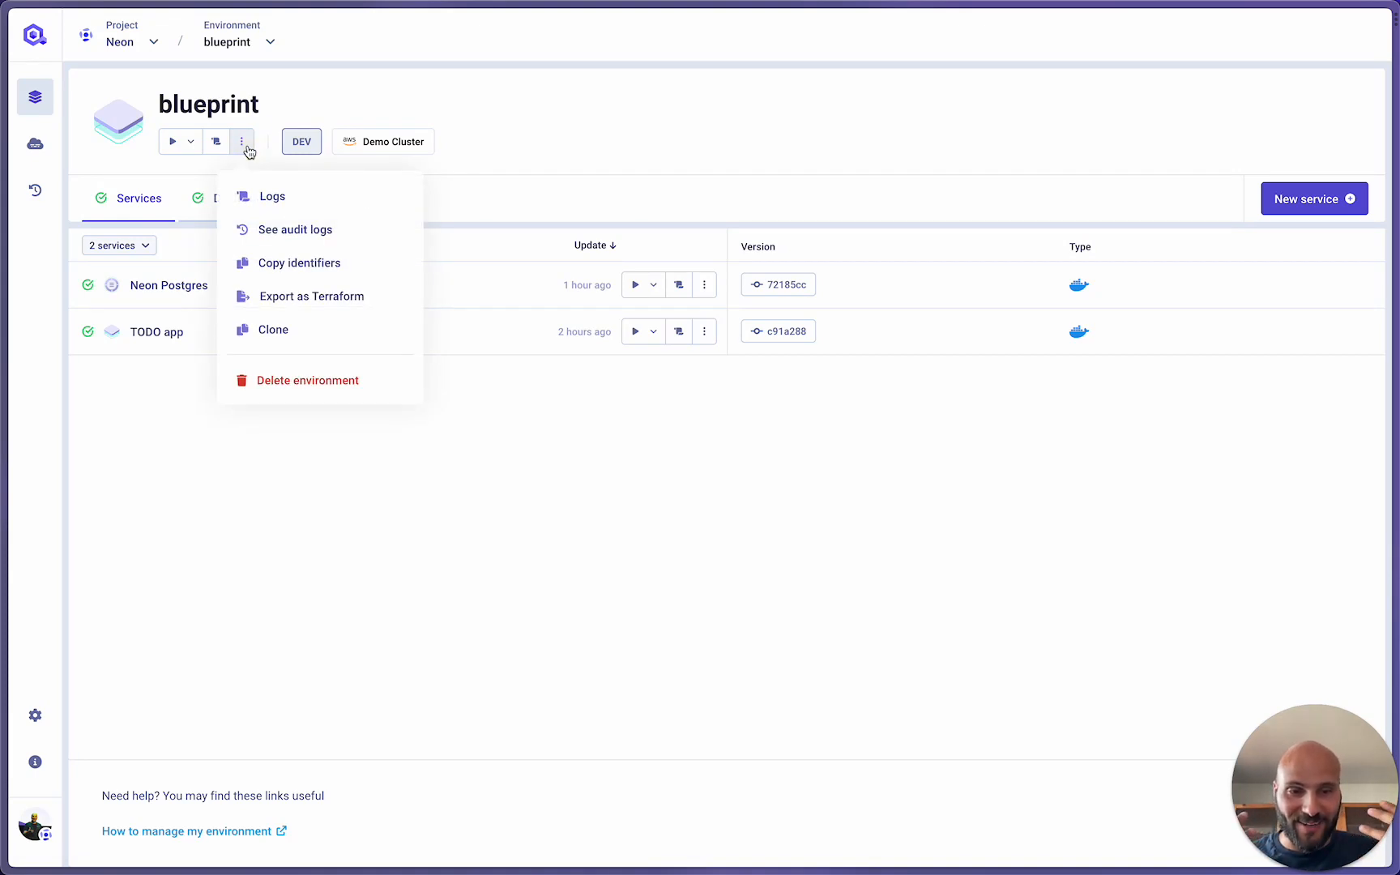
pyautogui.click(258, 327)
pyautogui.write('li')
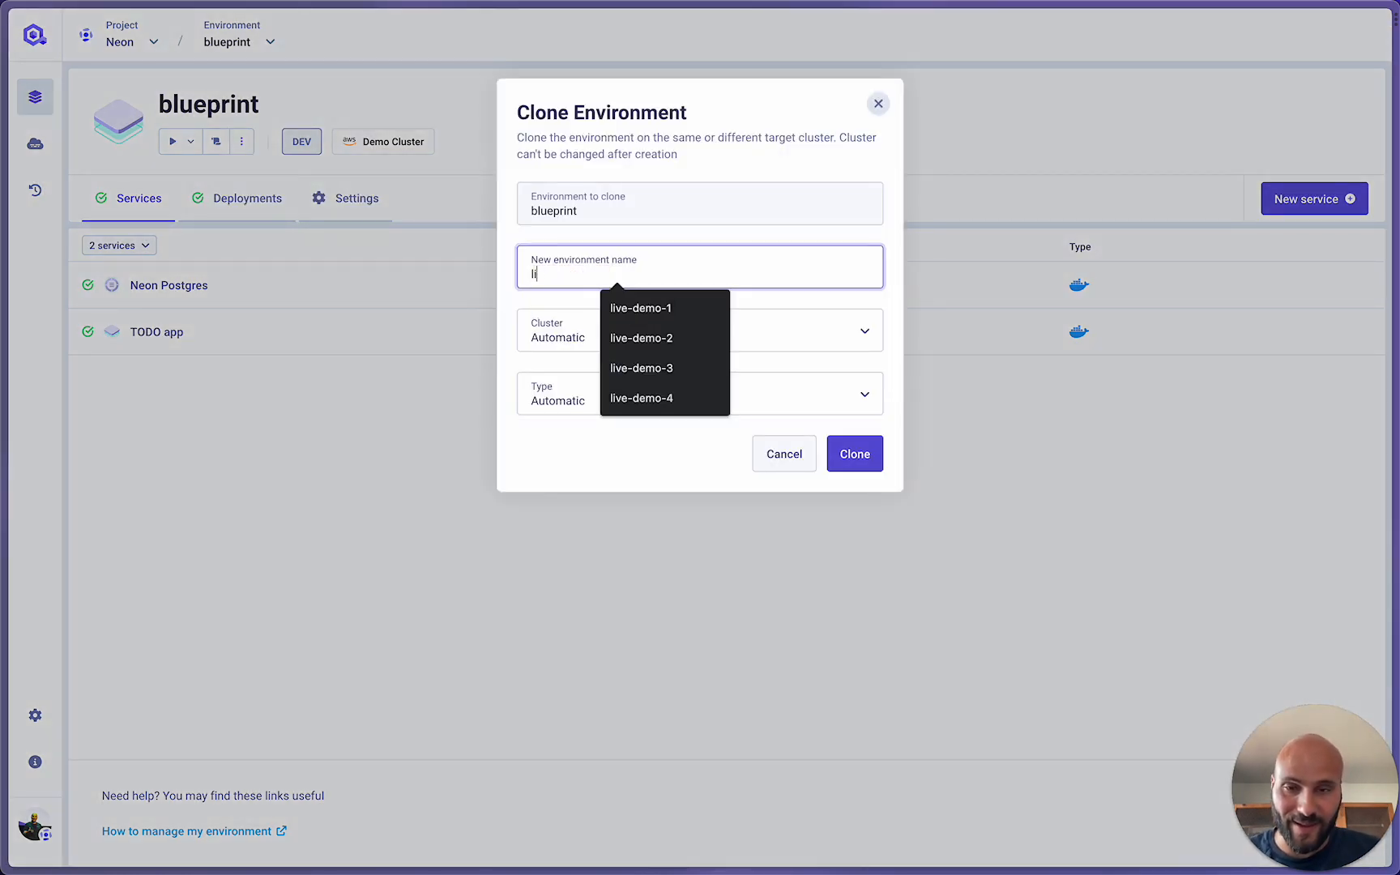
pyautogui.write('ve-dem')
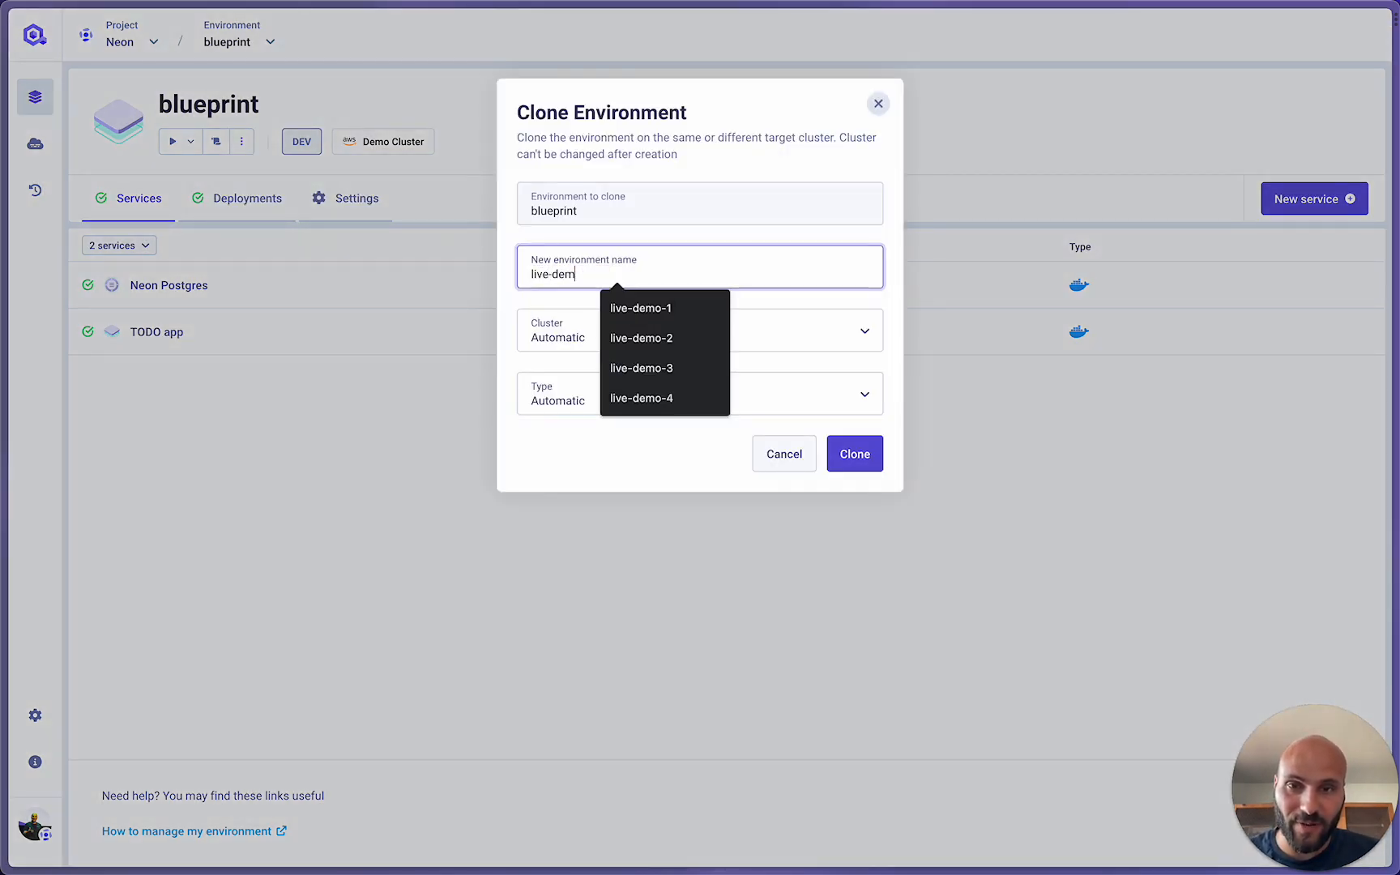
pyautogui.write('o-with-neon-1')
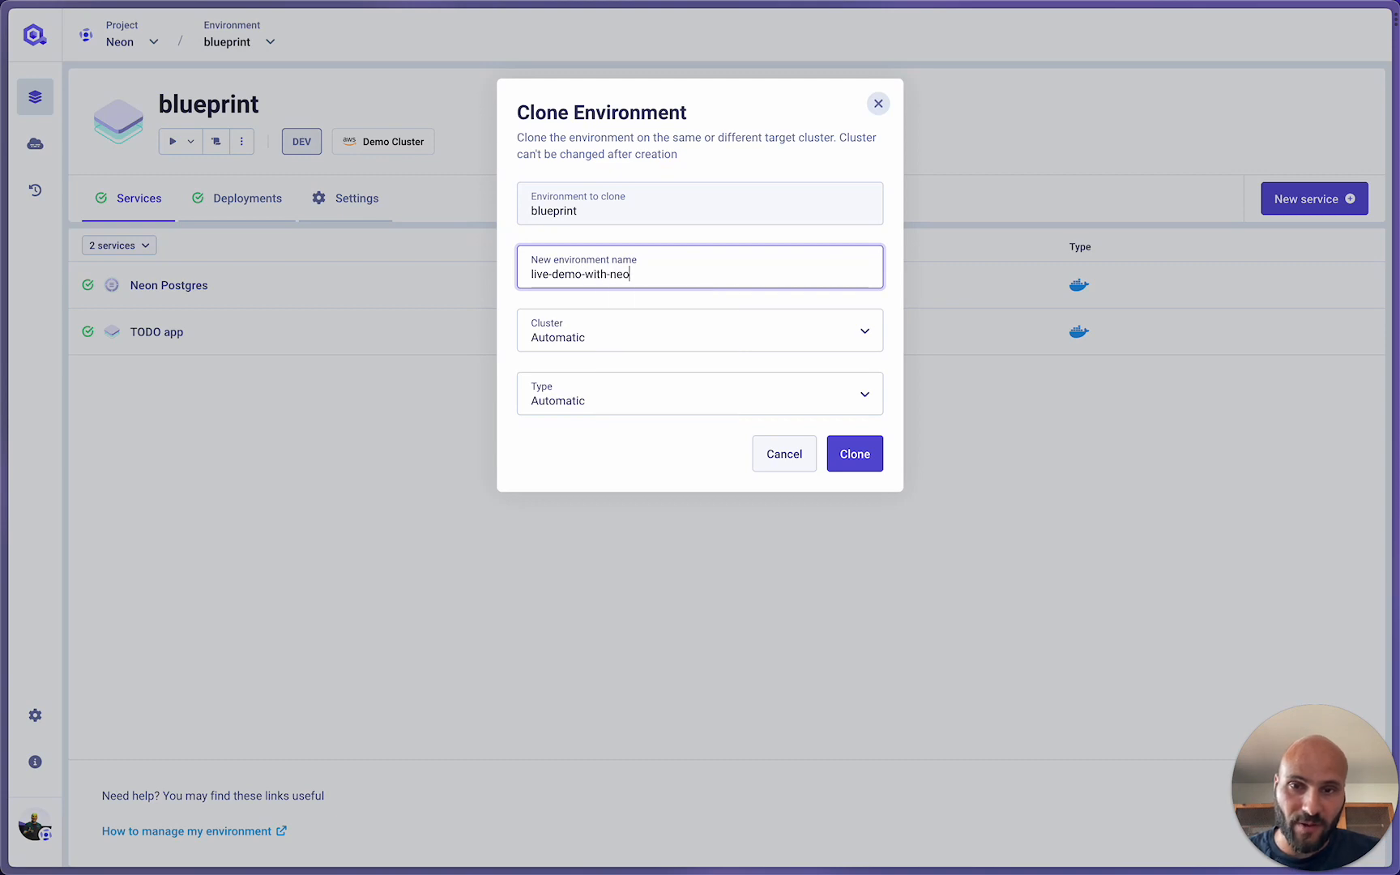
pyautogui.click(854, 453)
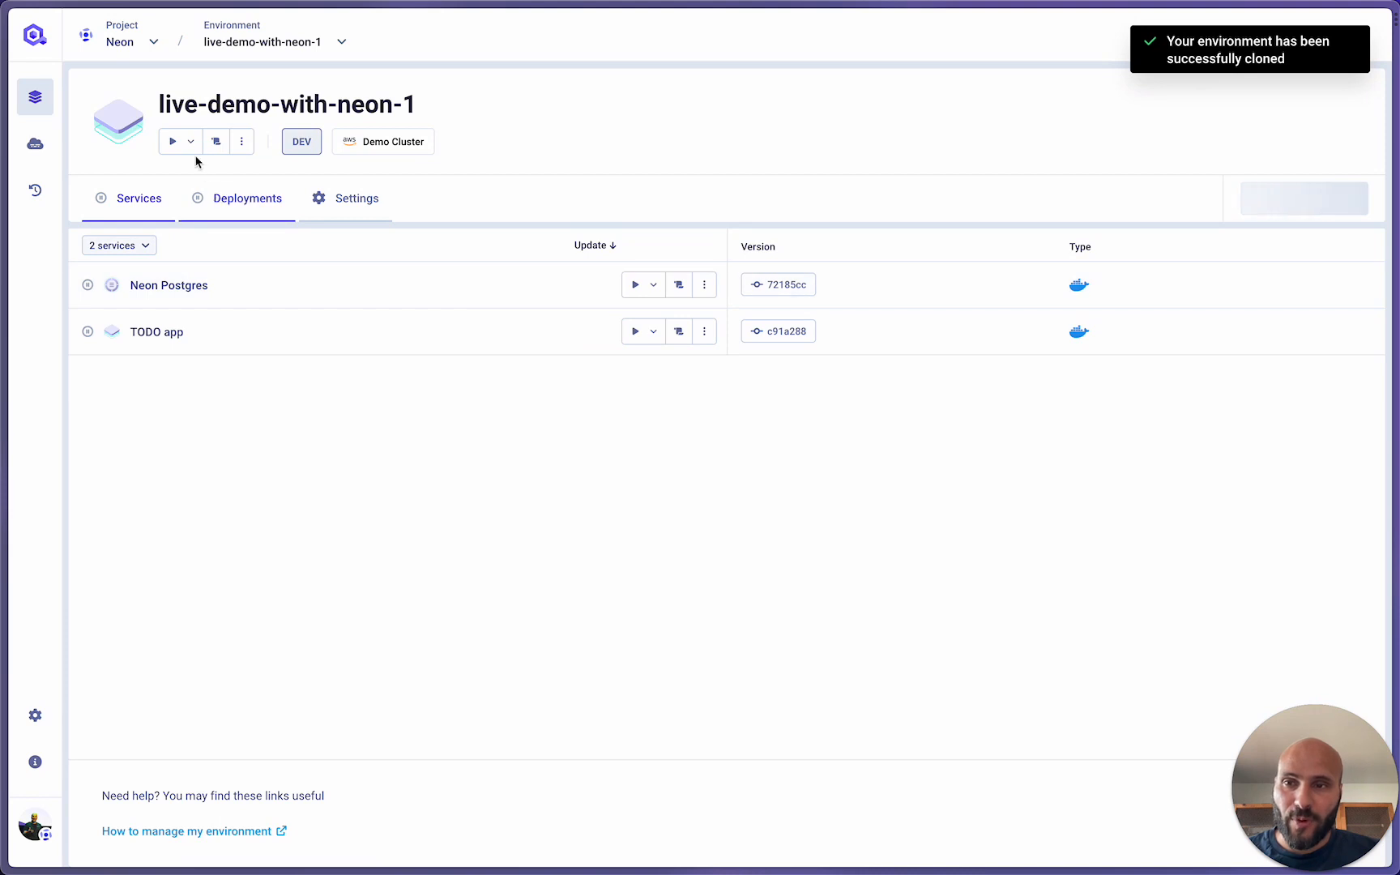
pyautogui.click(190, 142)
pyautogui.click(224, 197)
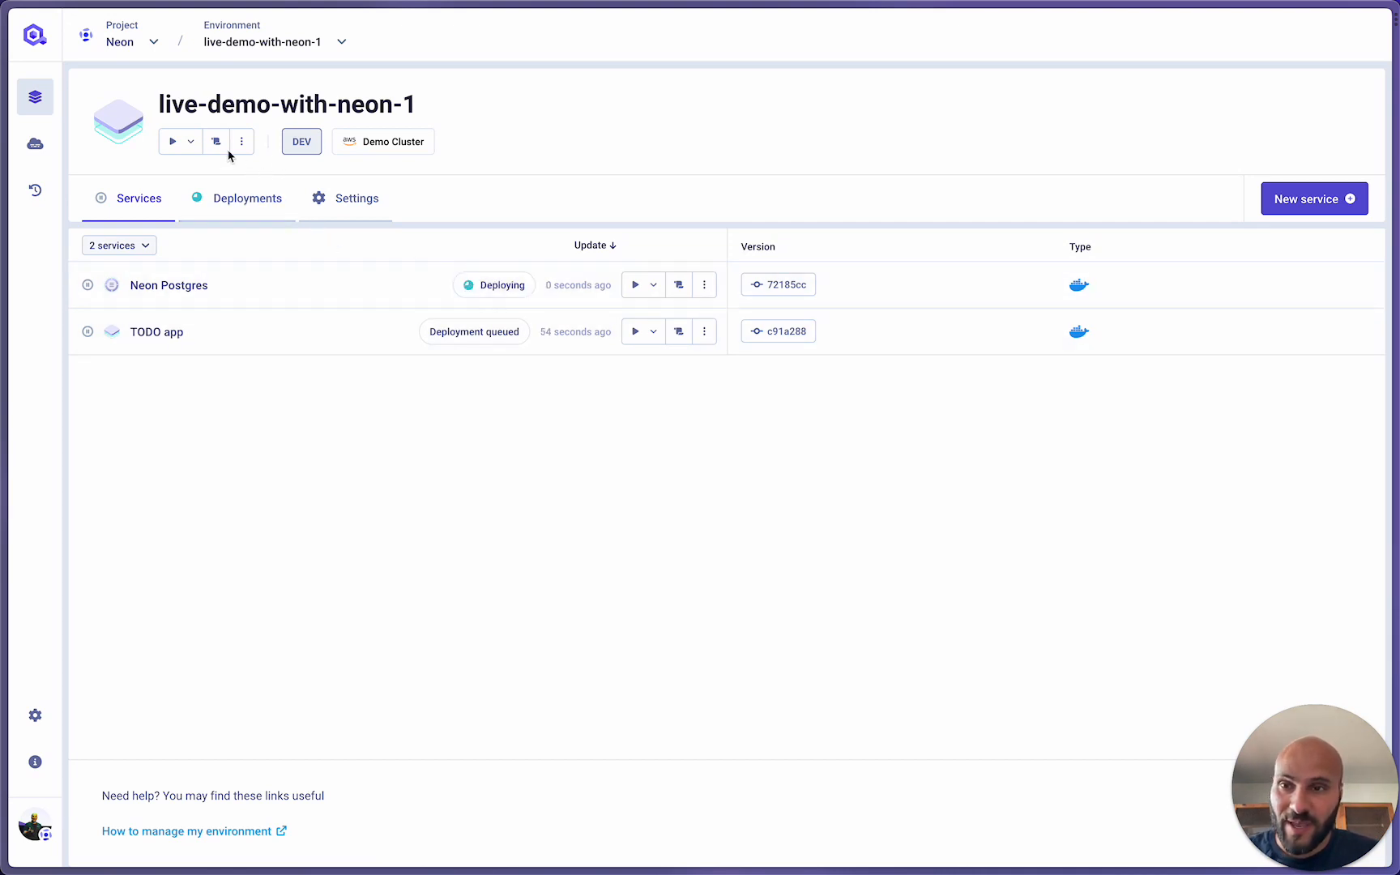
# Examine the deployment logs and live logs of the Neon Postgres service in live-demo-with-neon-1
pyautogui.click(670, 286)
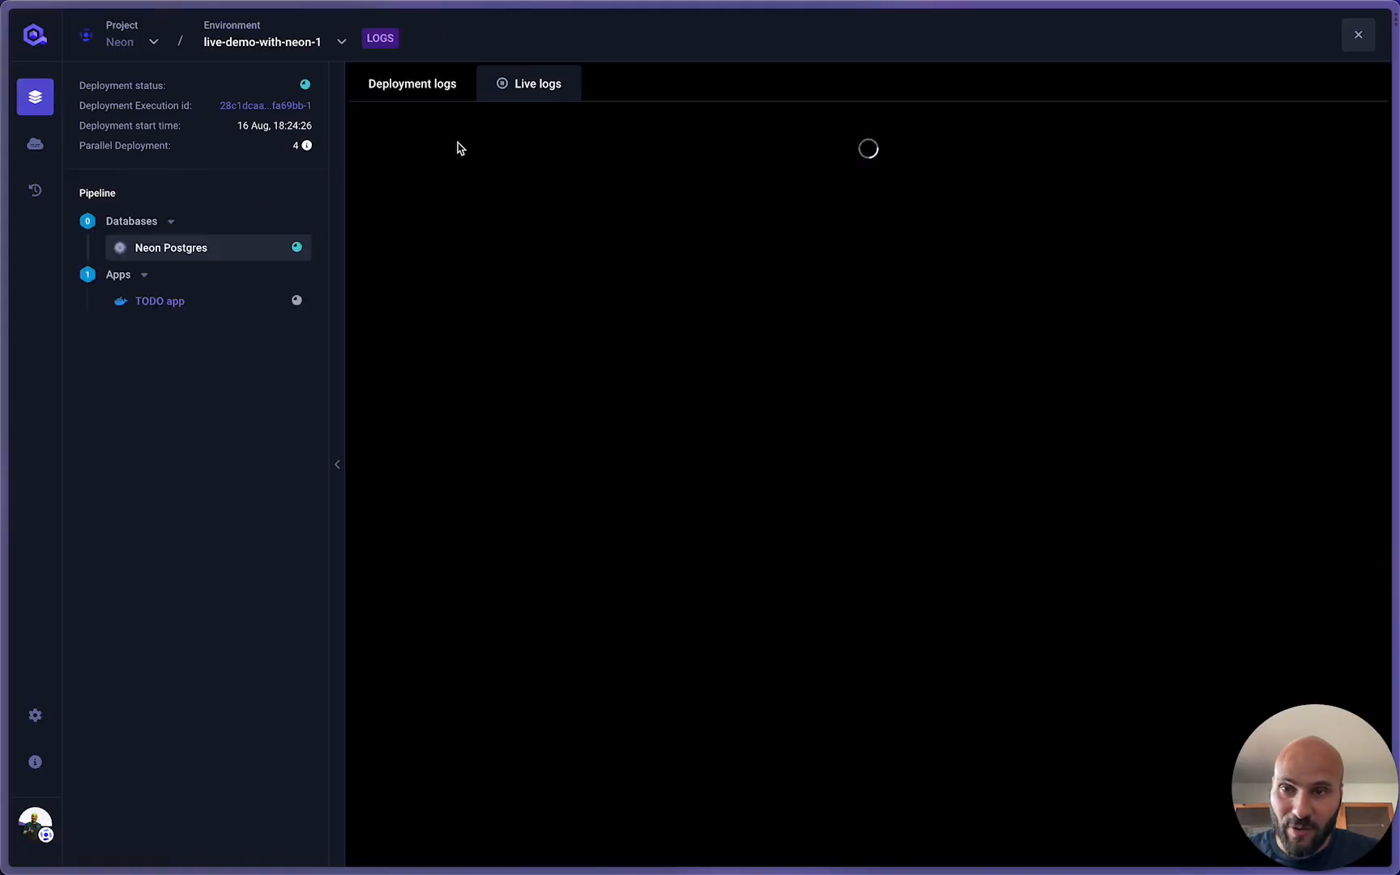
pyautogui.click(440, 88)
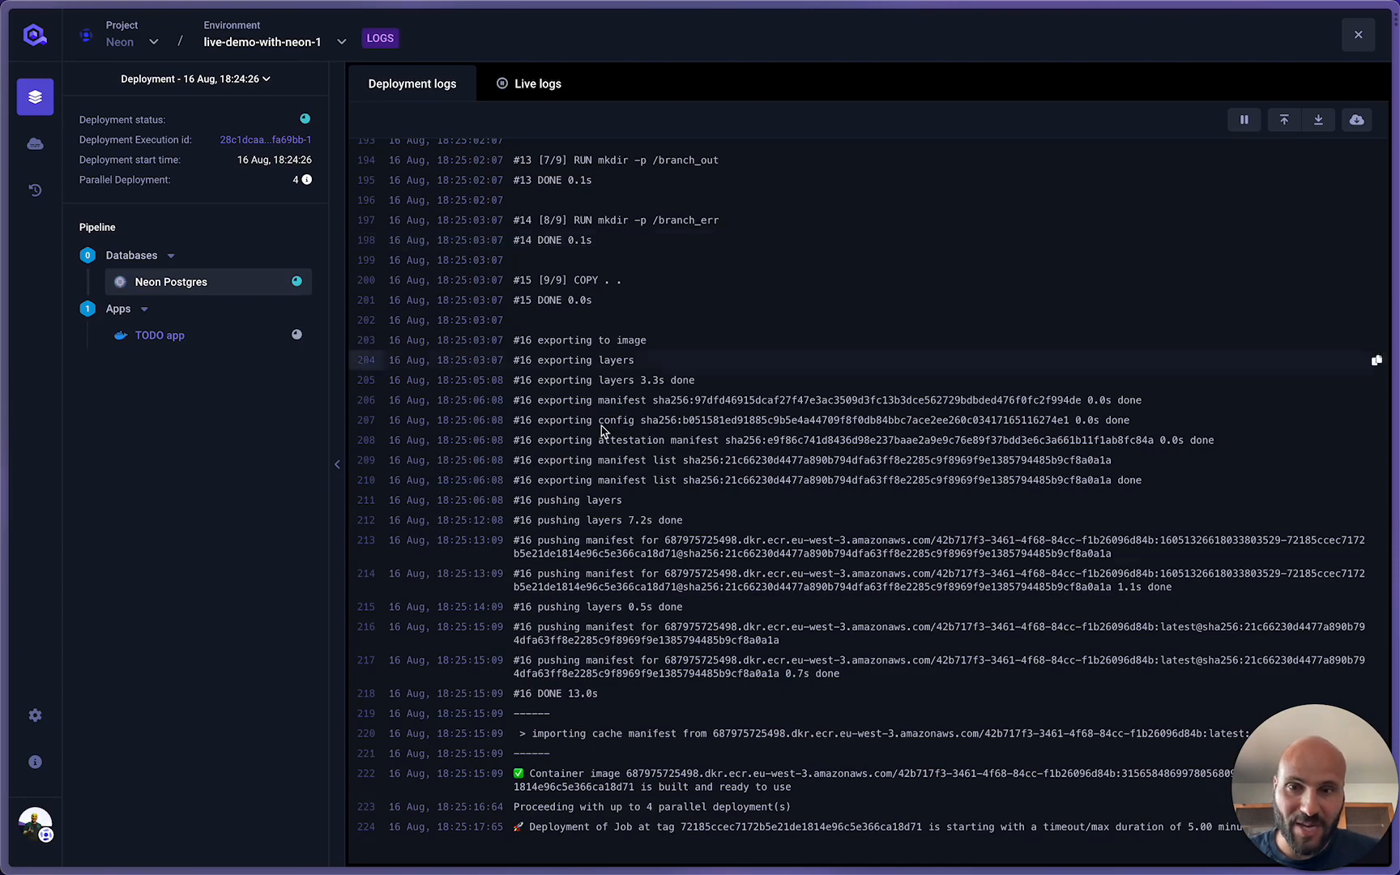
pyautogui.scroll(15, 693, 551)
pyautogui.scroll(-15, 693, 551)
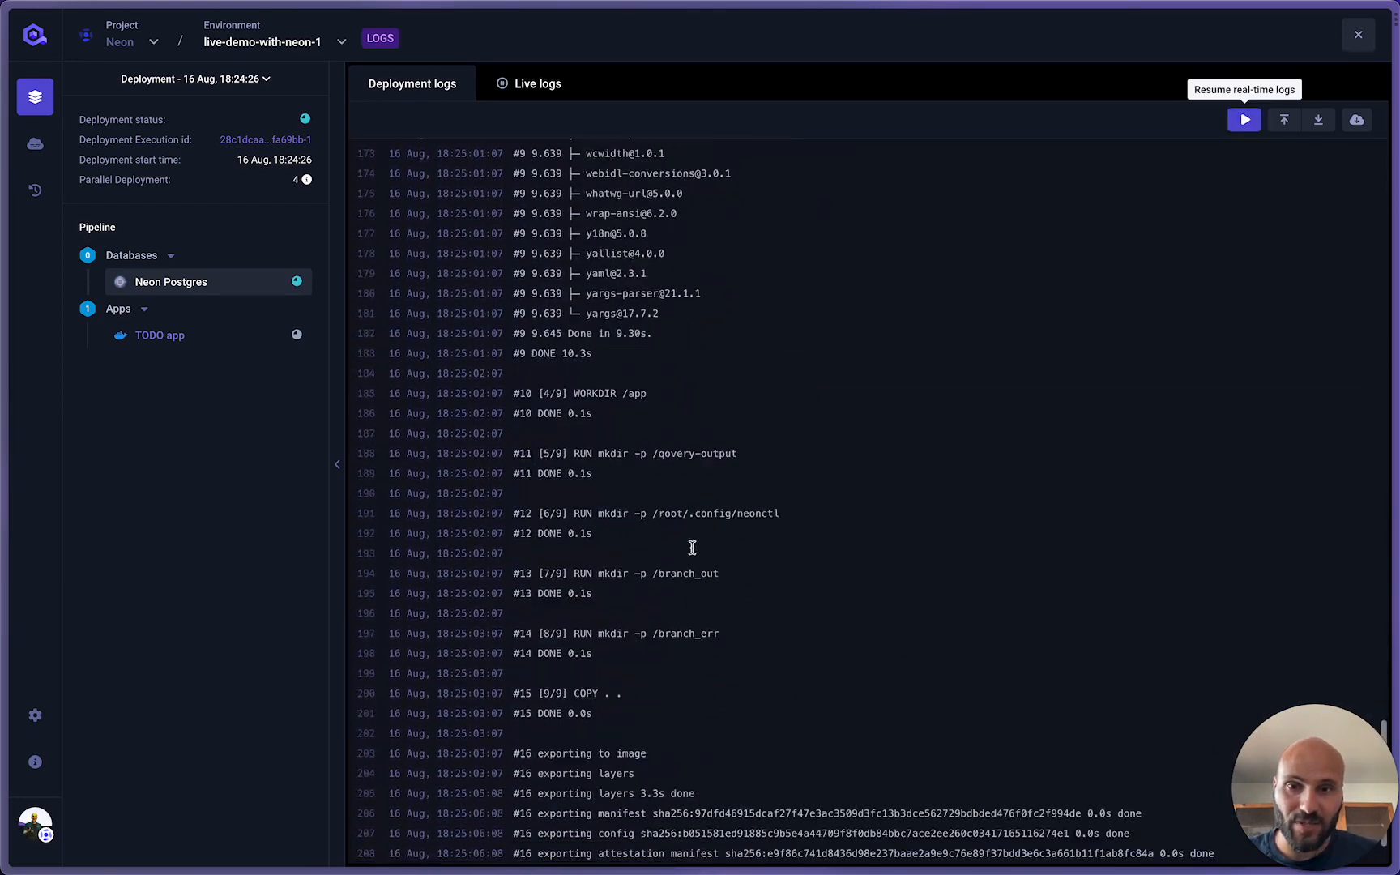
pyautogui.click(527, 90)
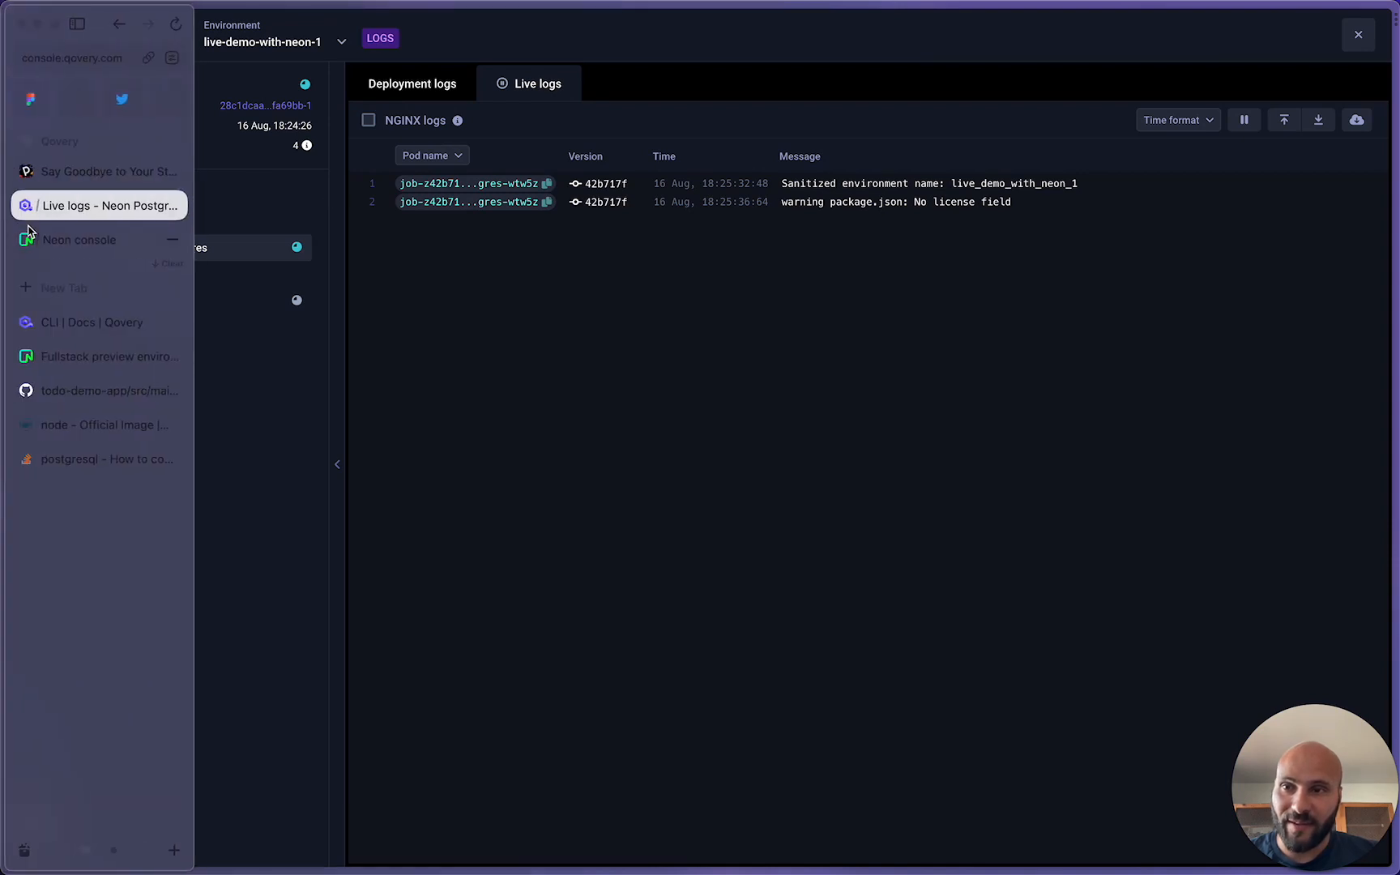
# Switch to the Neon console, refresh the branches list and inspect the live_demo_with_neon_1 branch
pyautogui.click(32, 243)
pyautogui.press('super+r')
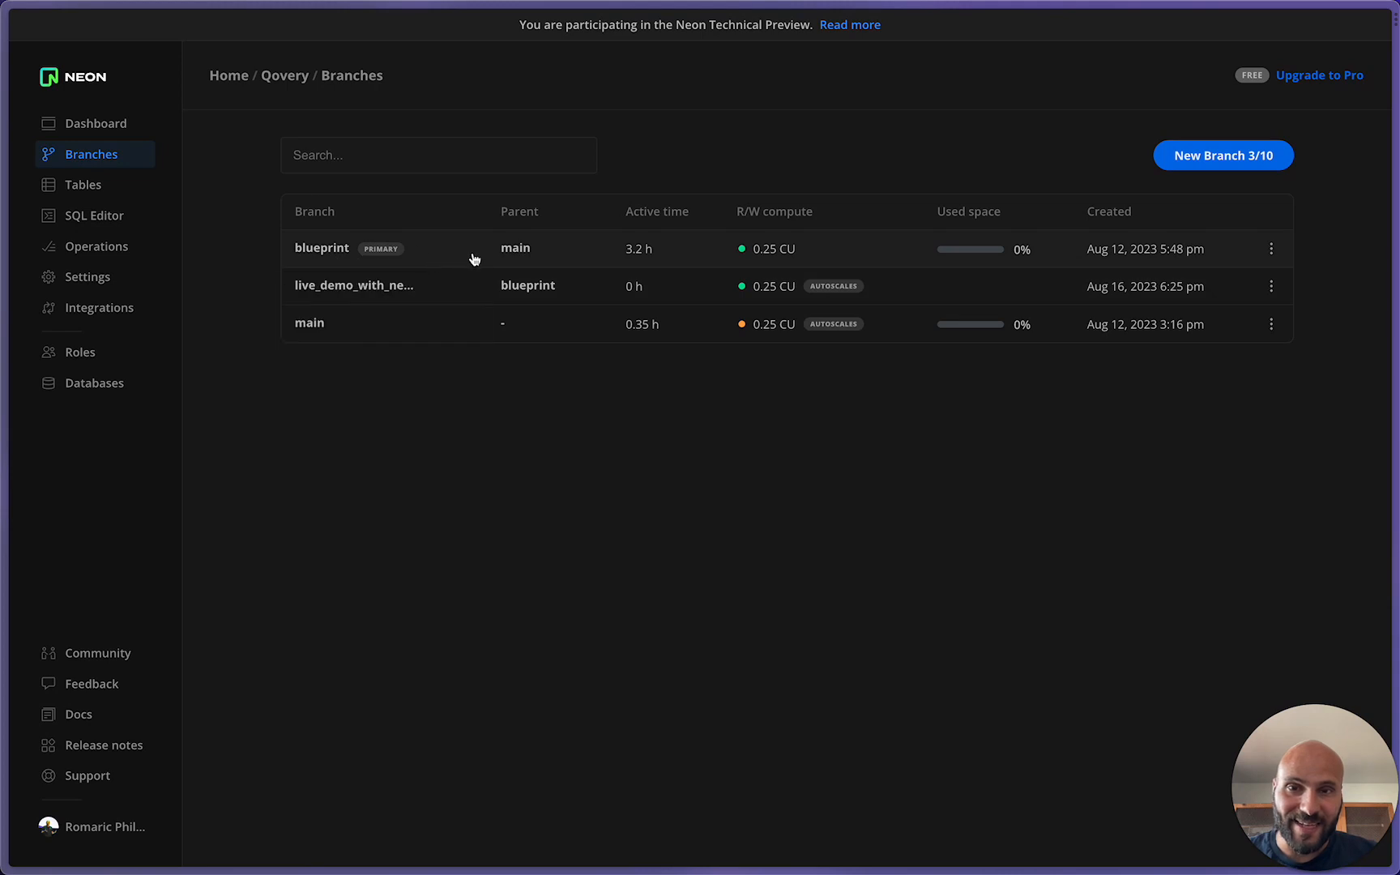
pyautogui.moveTo(366, 255)
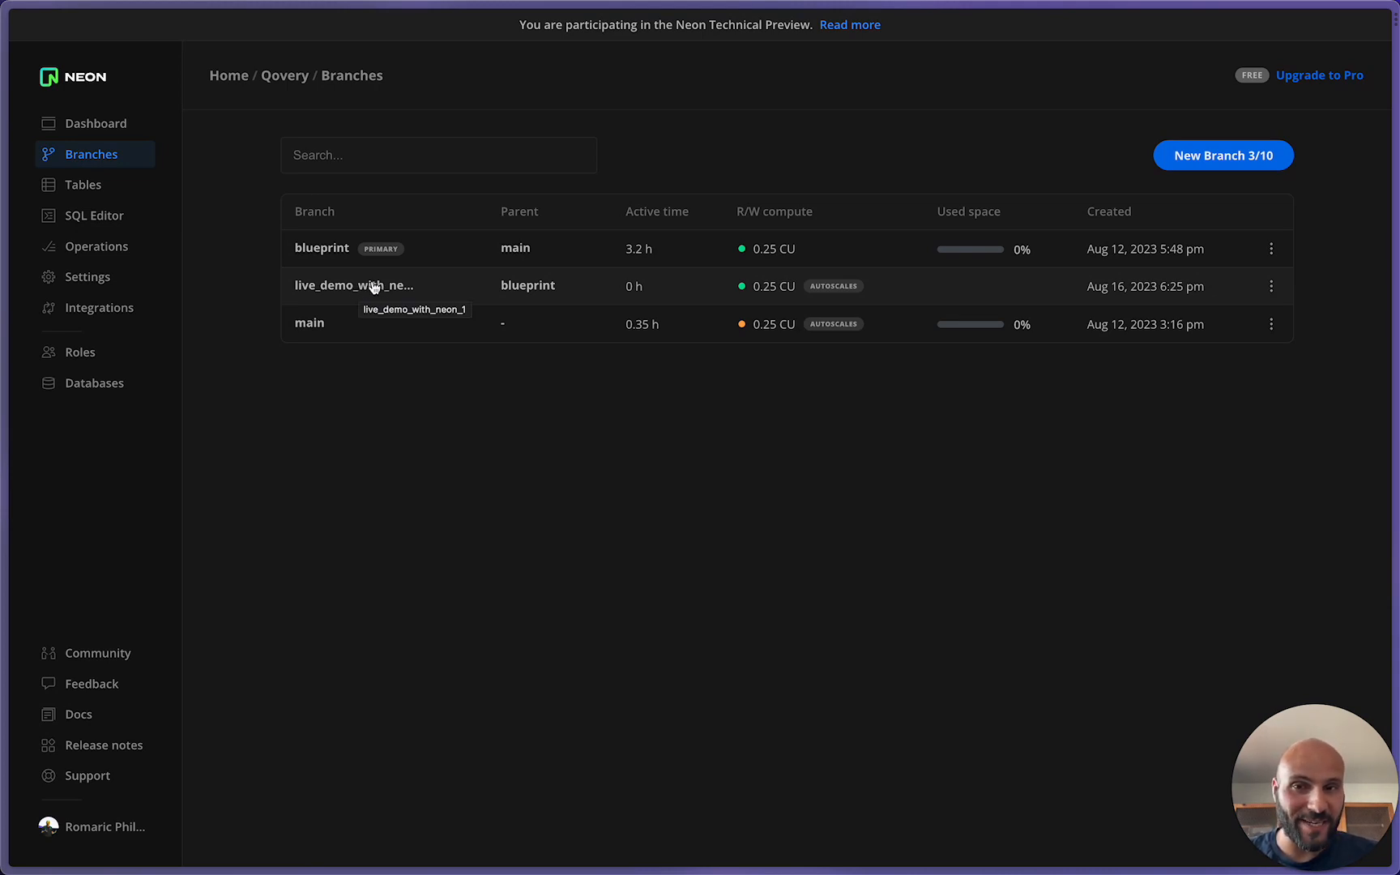
pyautogui.click(375, 288)
pyautogui.hscroll(-5, 375, 288)
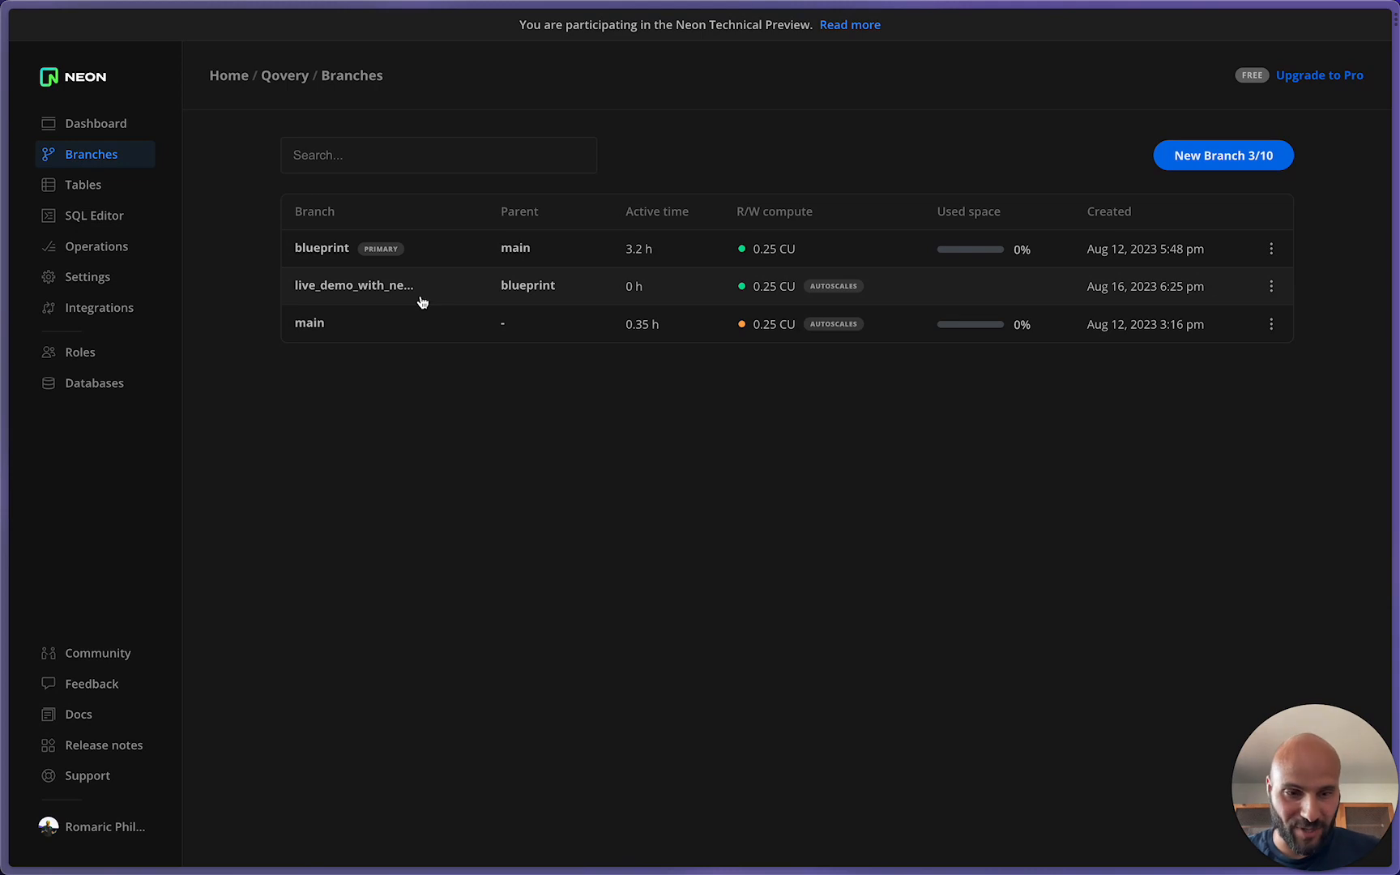
# Run the previous query "select * from todo;" in the SQL Editor against the live_demo_with_neon_1 branch of neondb
pyautogui.click(114, 216)
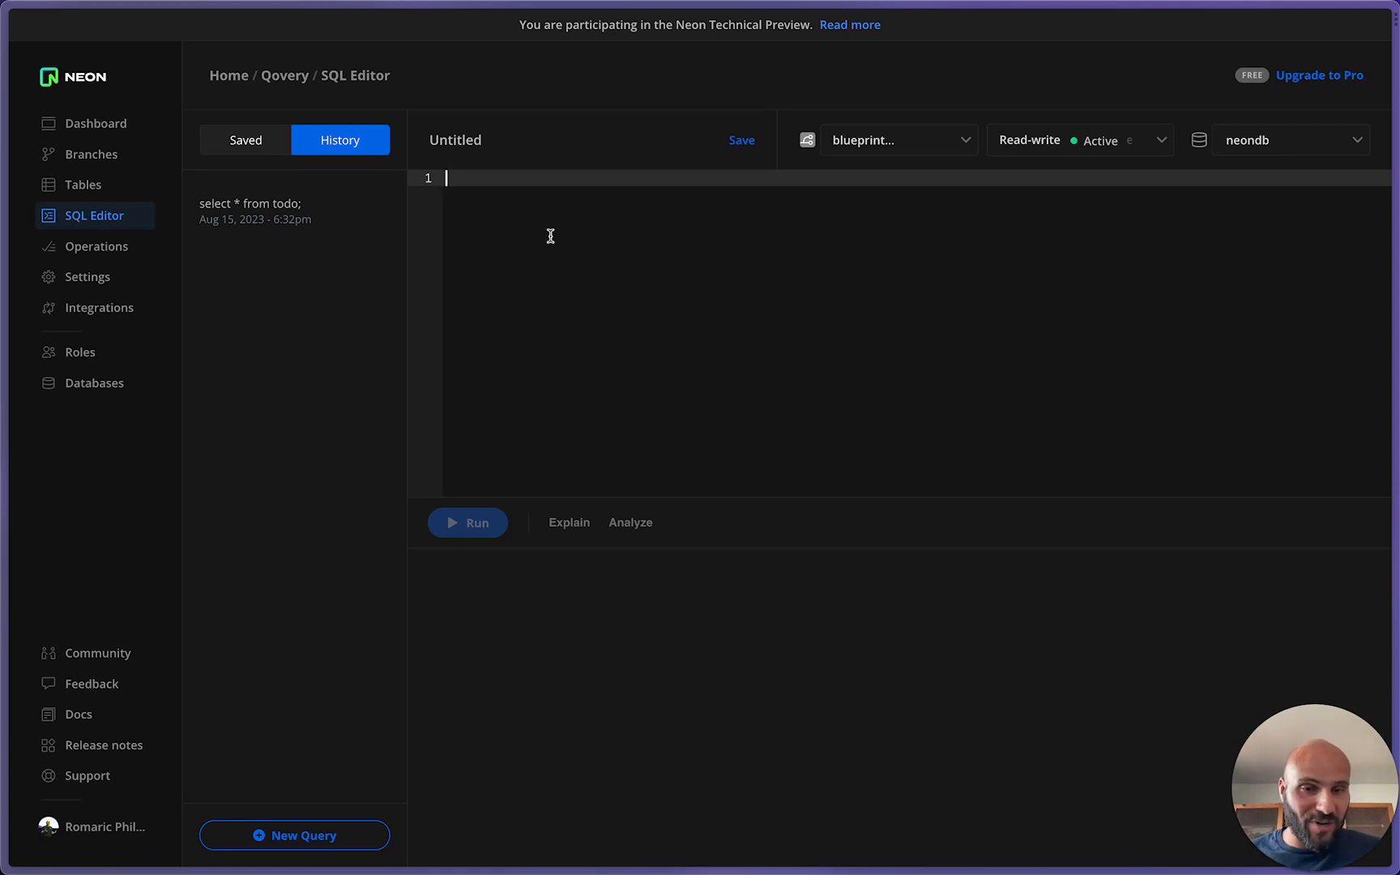
pyautogui.click(501, 234)
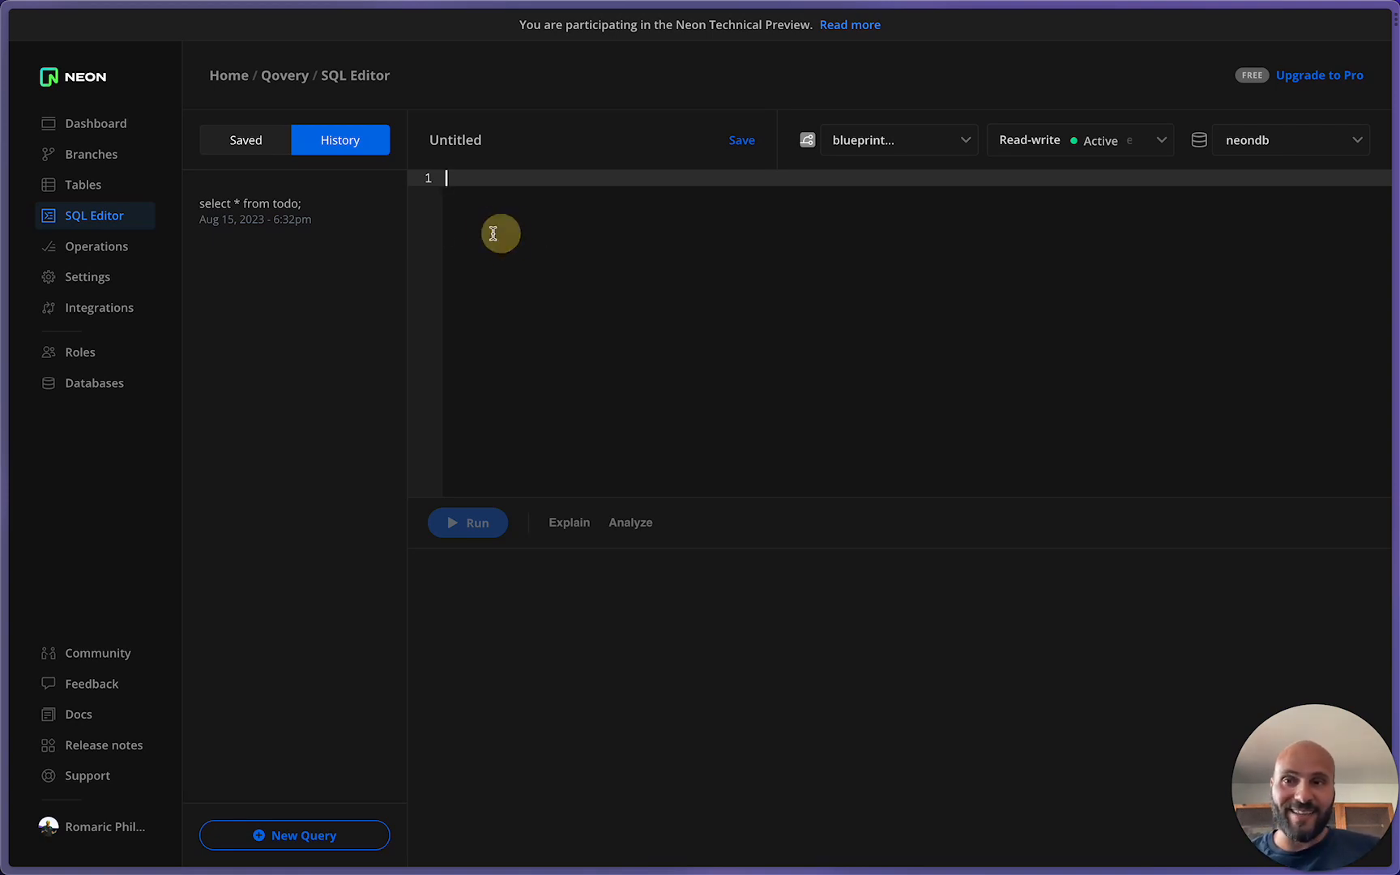
pyautogui.click(874, 143)
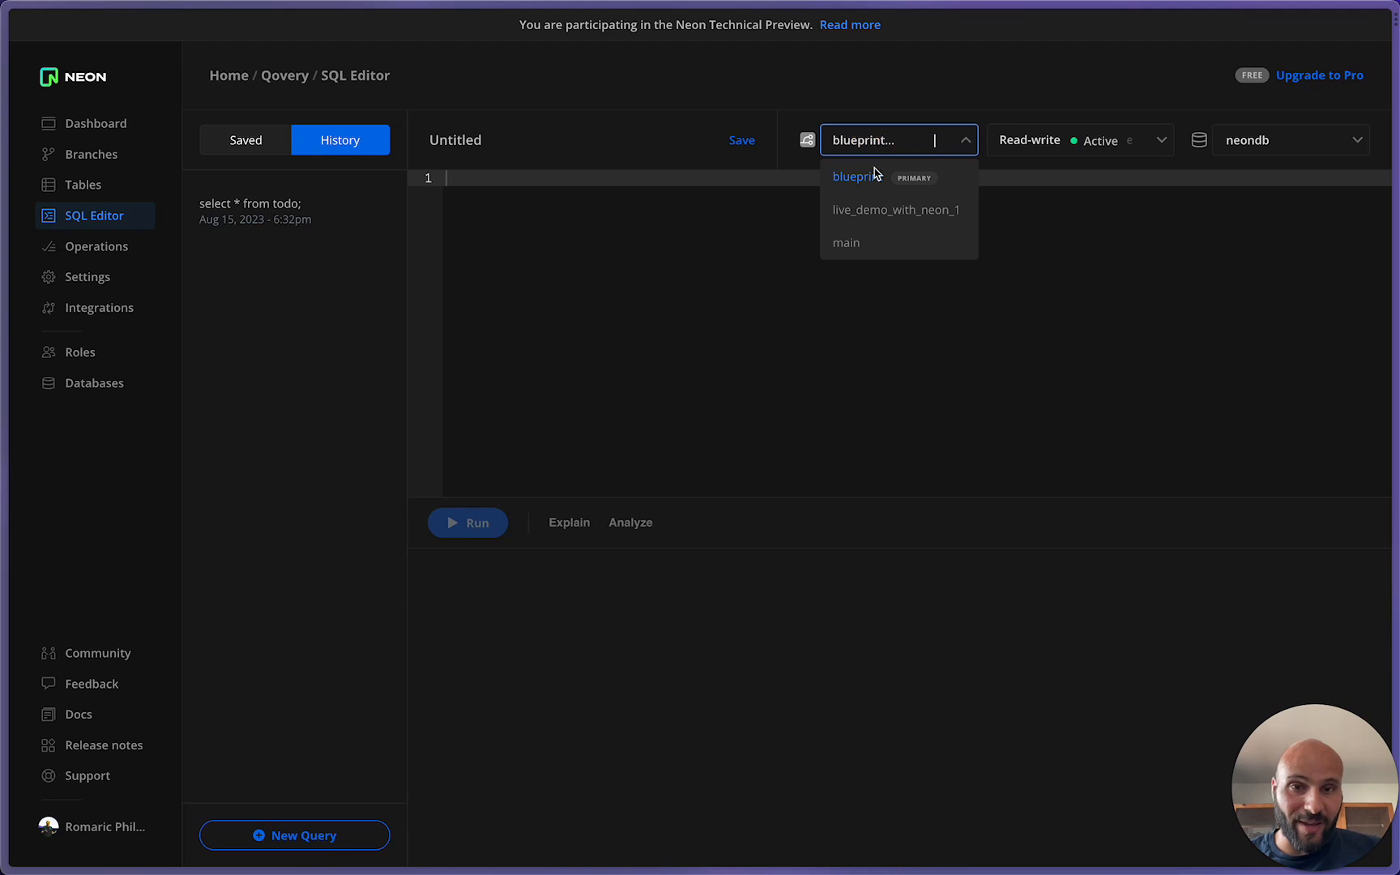
pyautogui.click(873, 210)
pyautogui.click(905, 141)
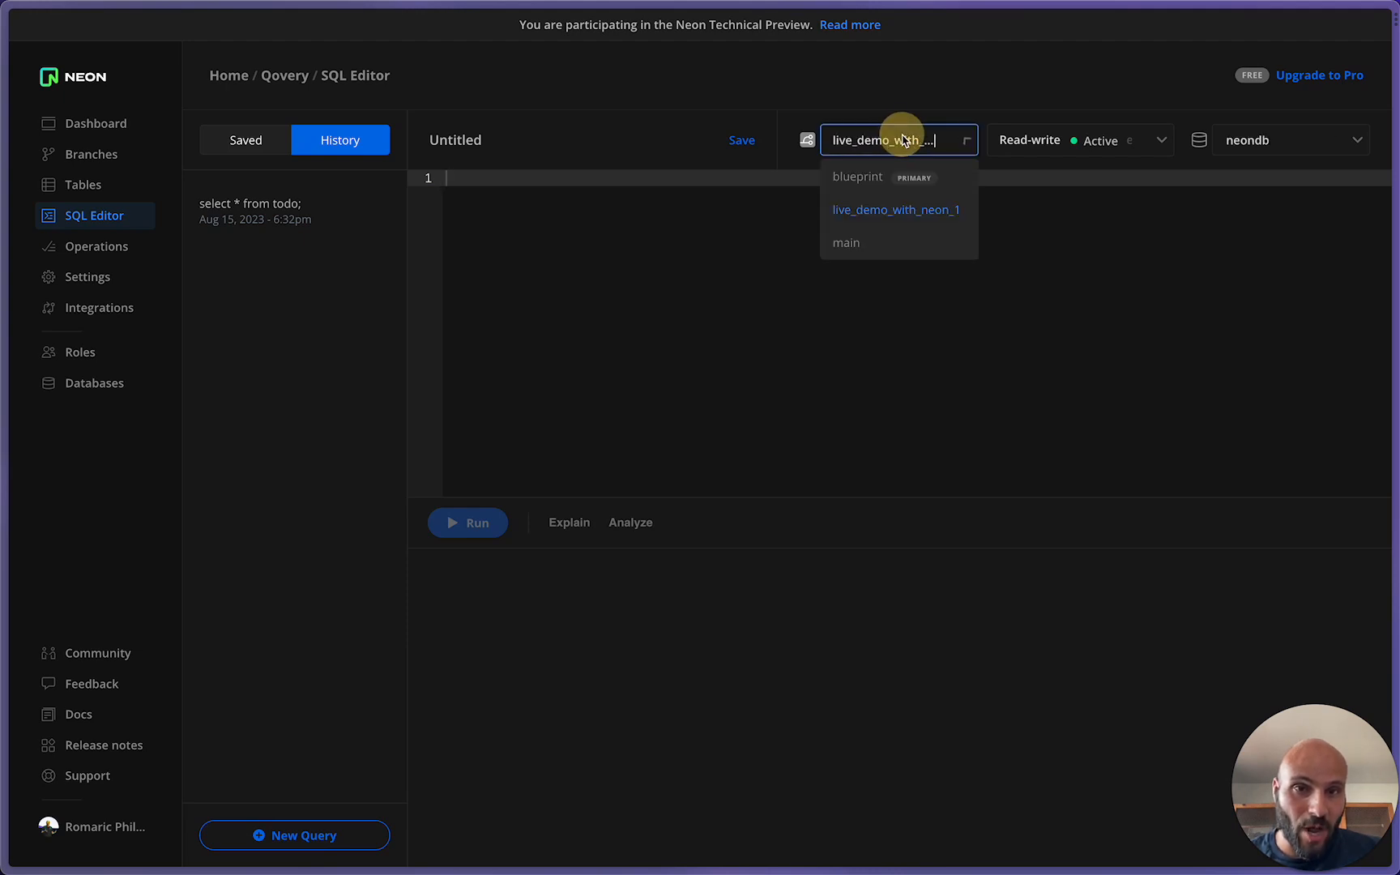
pyautogui.click(492, 245)
pyautogui.click(245, 230)
pyautogui.click(500, 404)
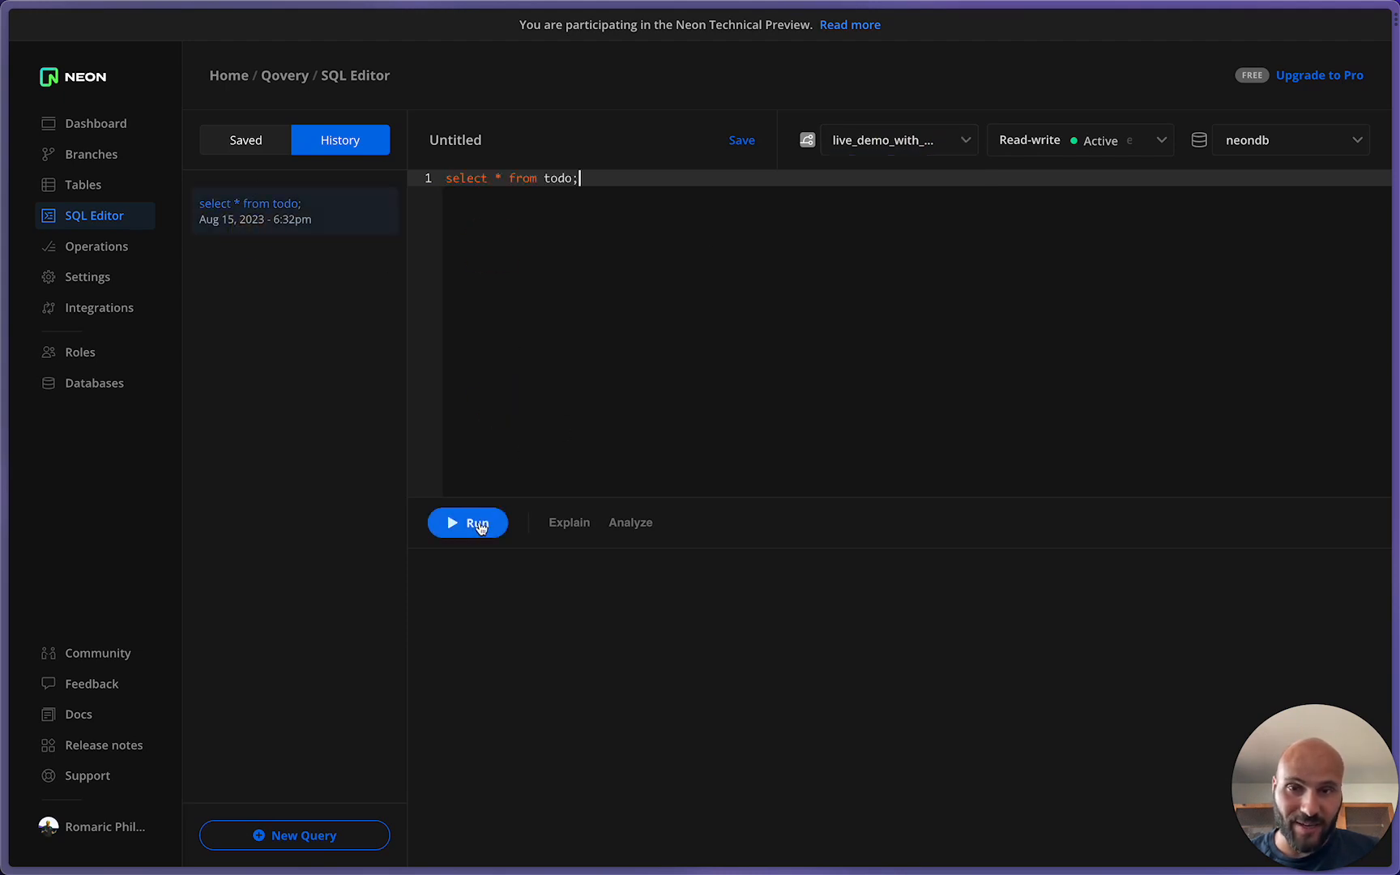
pyautogui.click(479, 525)
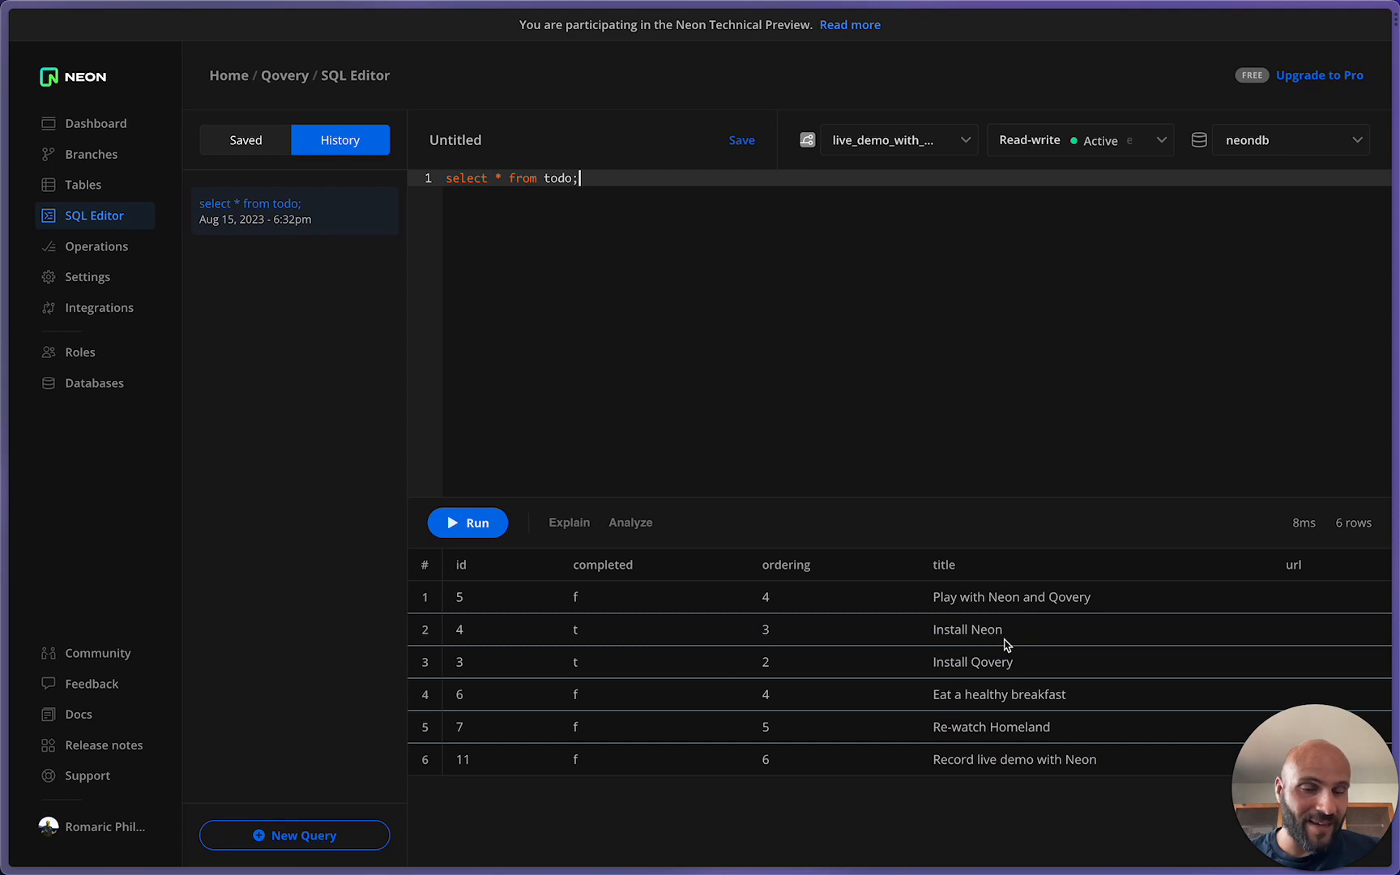
pyautogui.click(901, 139)
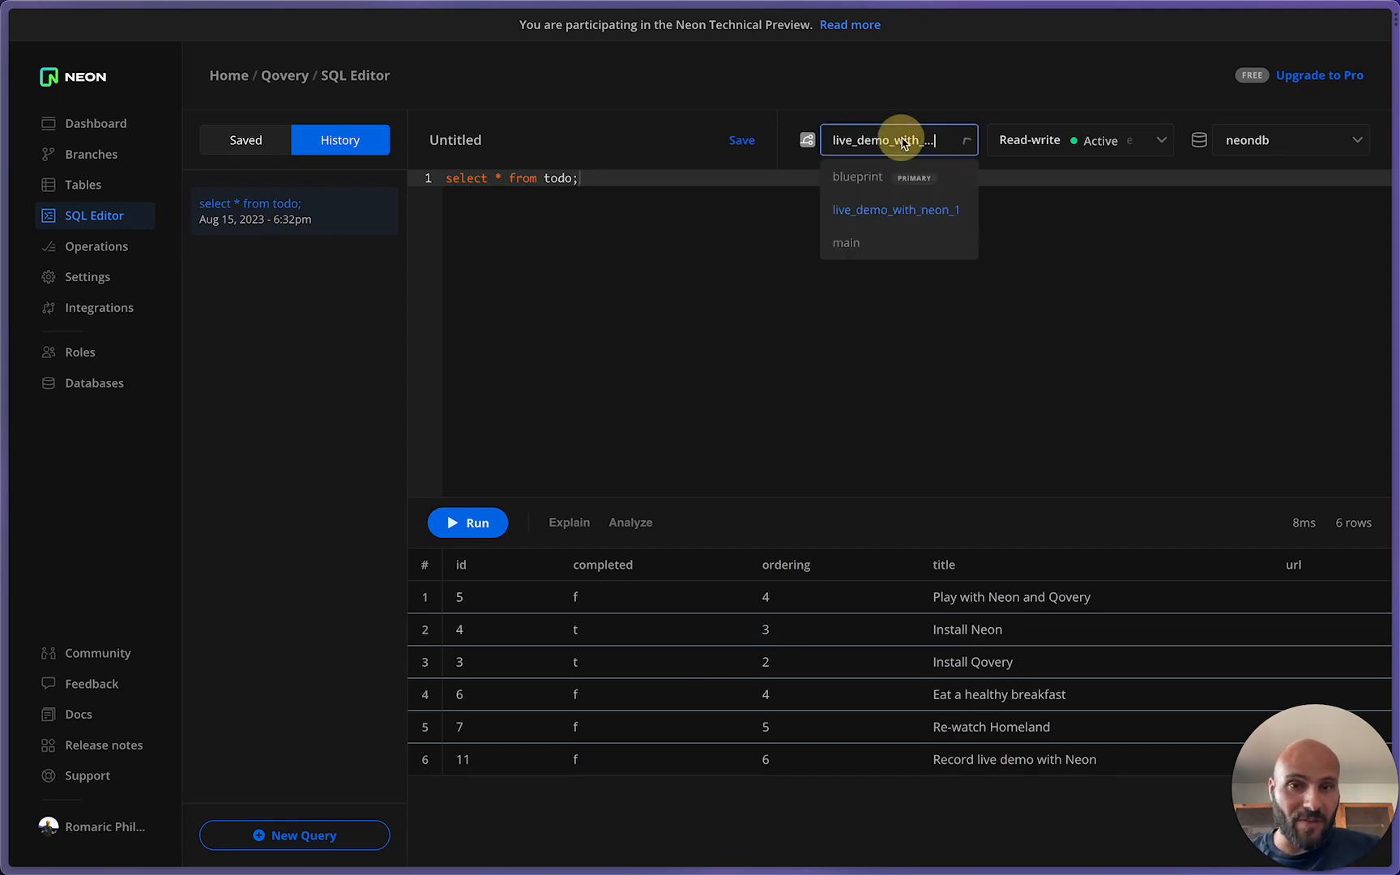
pyautogui.click(690, 231)
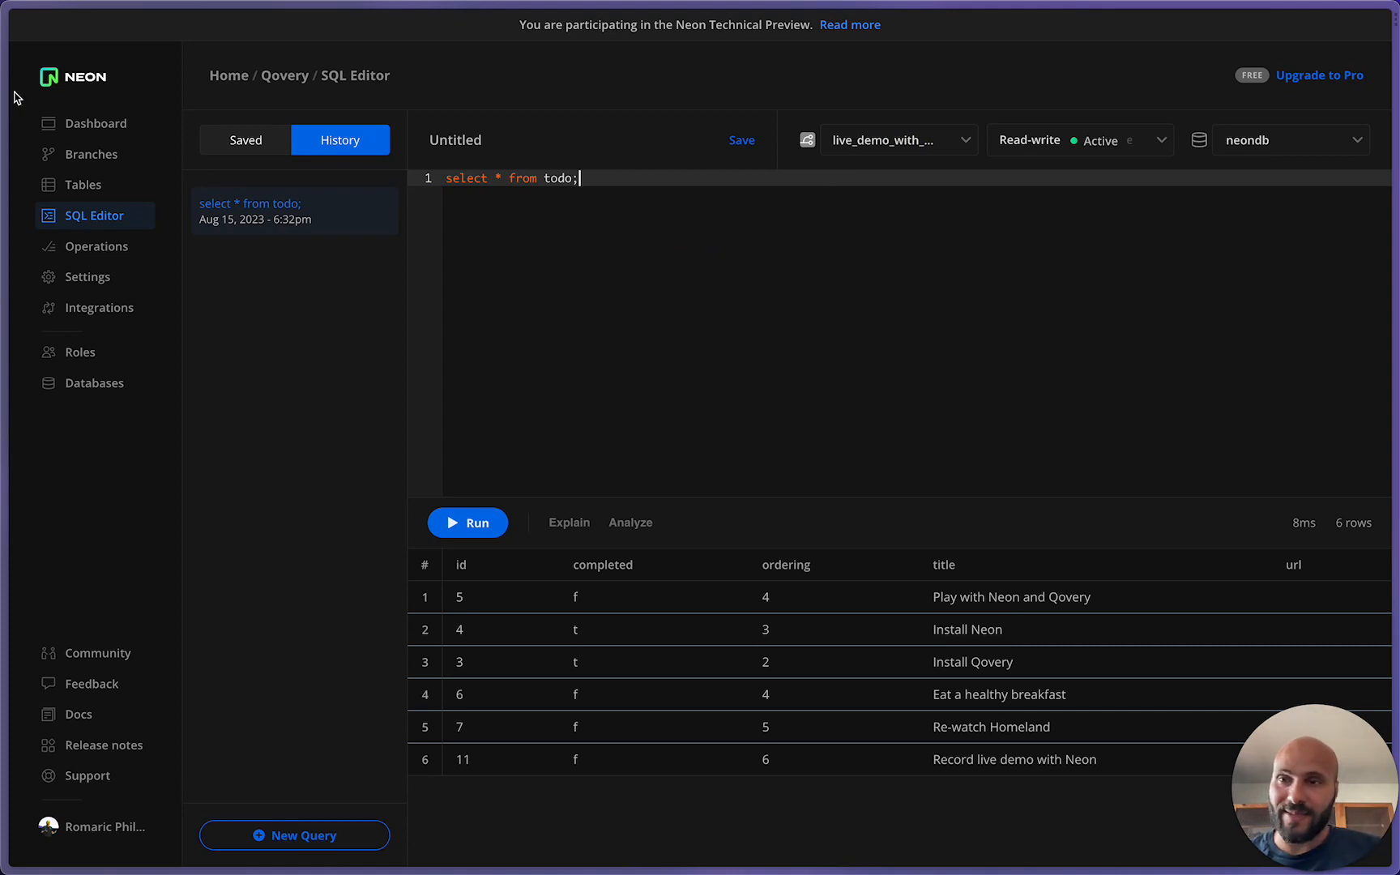
# Switch to the Qovery console and examine the TODO app's deployment logs in live-demo-with-neon-1
pyautogui.moveTo(8, 89)
pyautogui.click(88, 207)
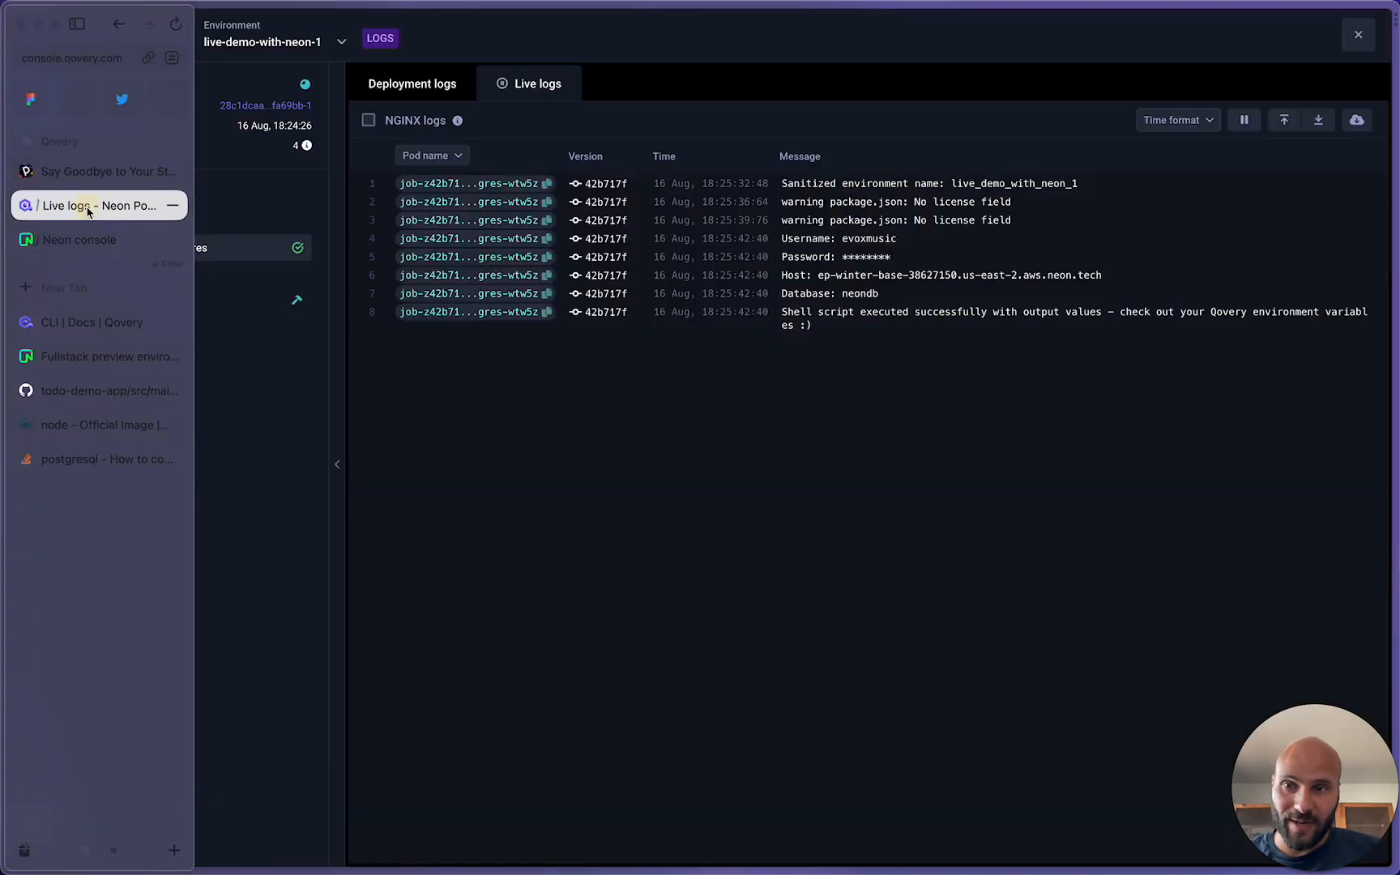
pyautogui.click(215, 304)
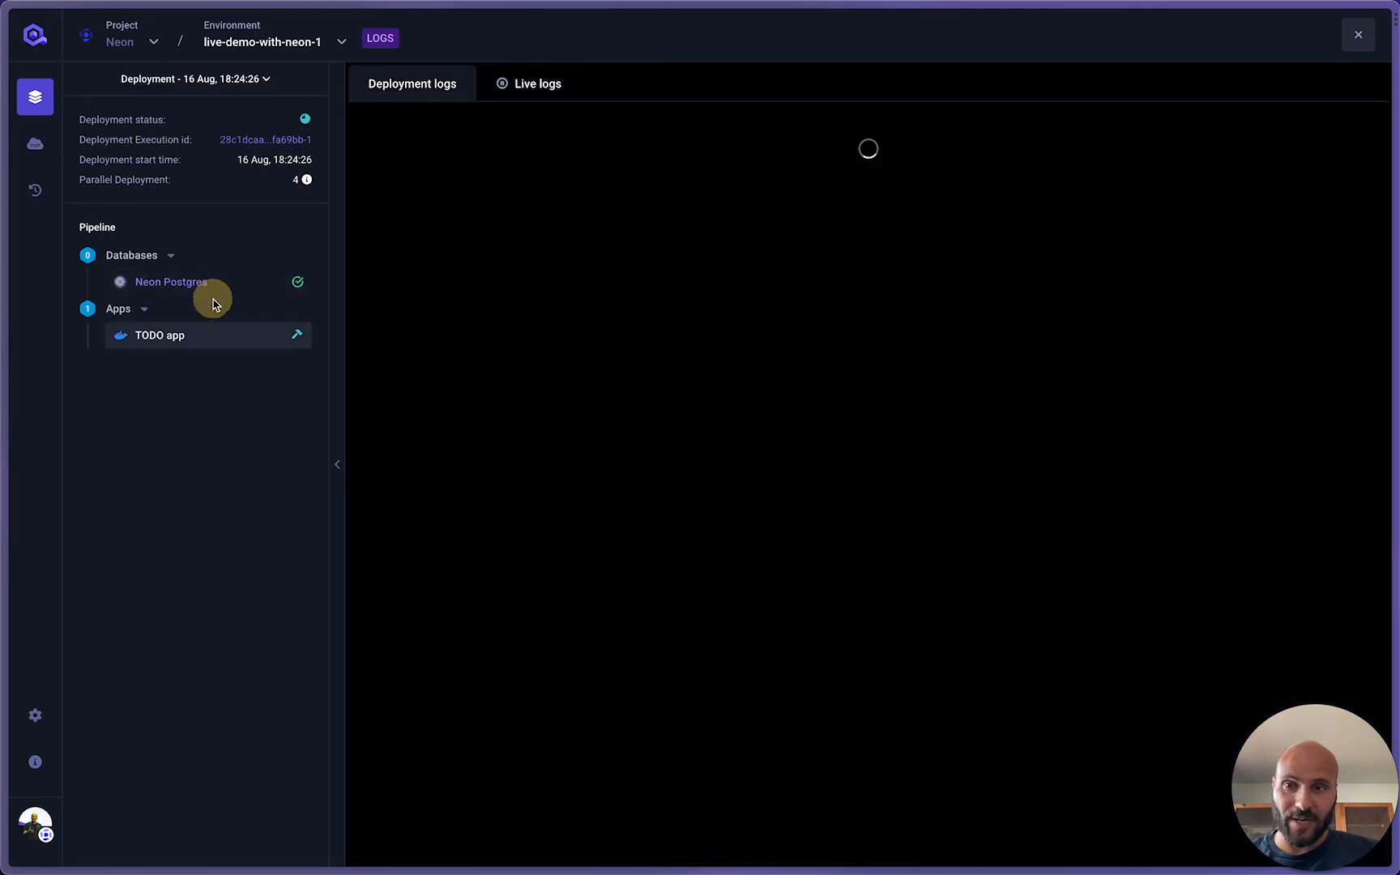
pyautogui.click(235, 287)
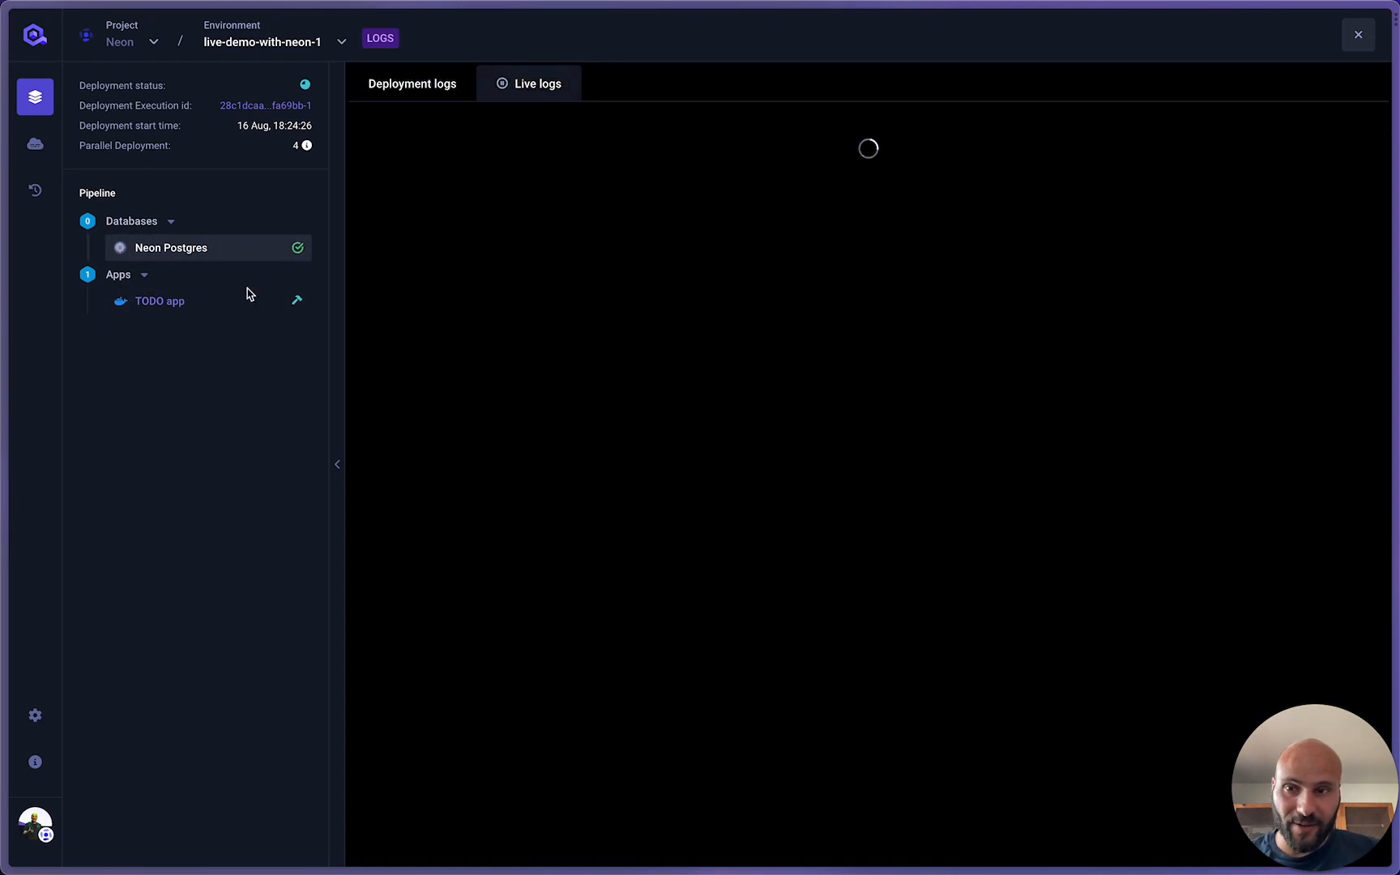
pyautogui.click(243, 300)
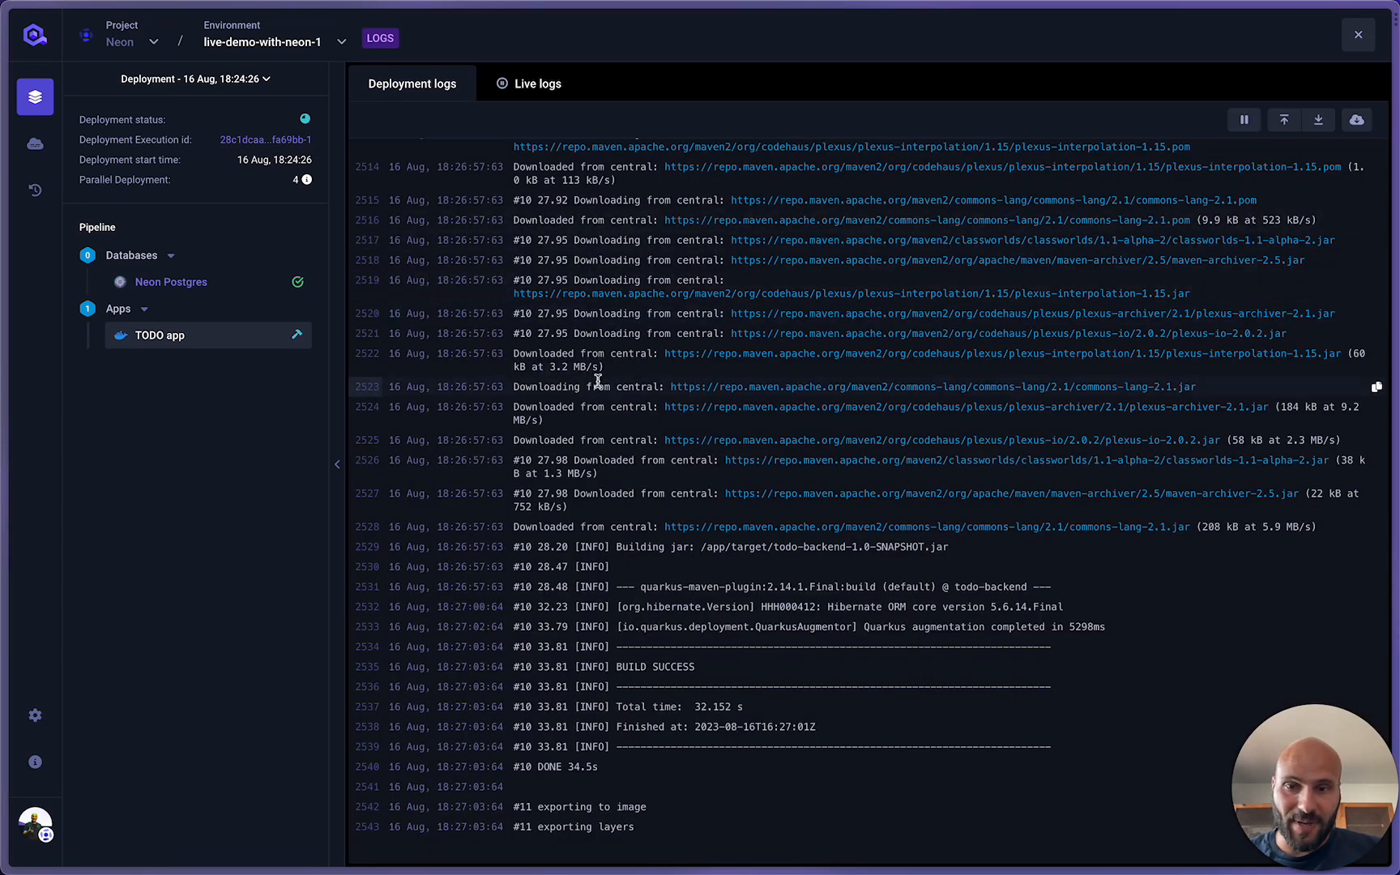
pyautogui.scroll(5, 597, 381)
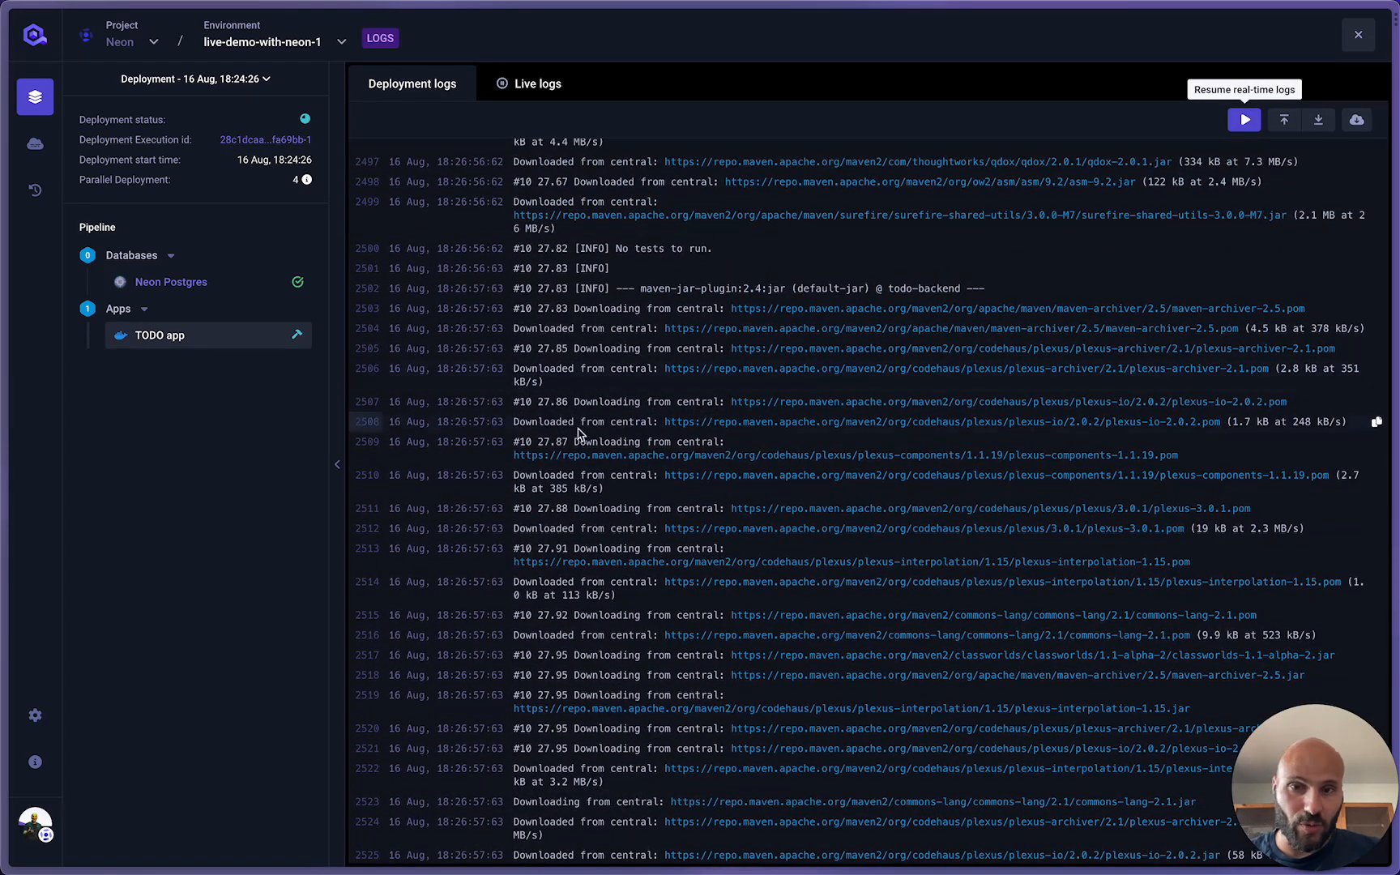
pyautogui.scroll(-5, 479, 532)
pyautogui.press('super+bracketleft')
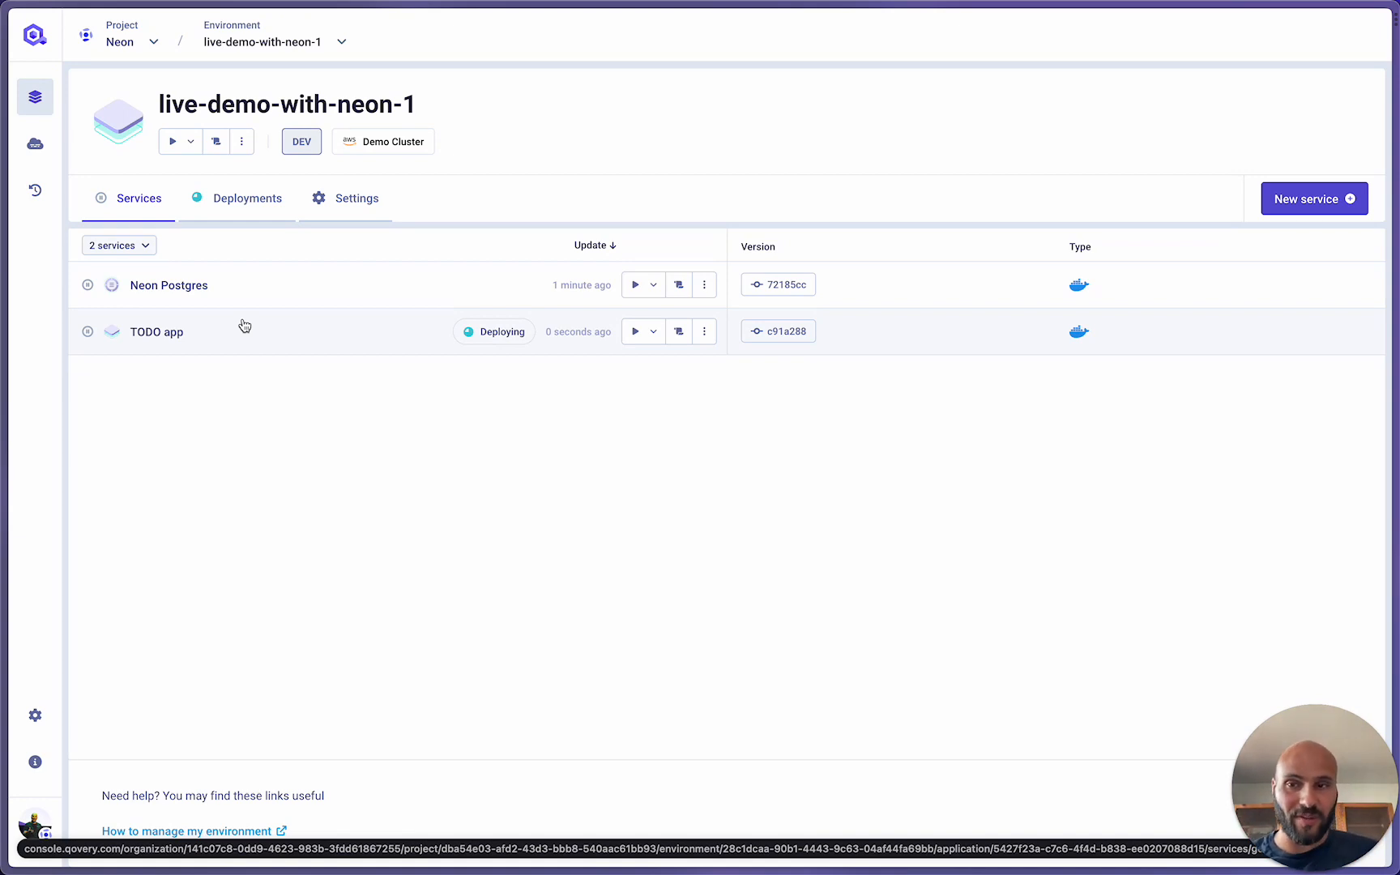
# Open the TODO app service in live-demo-with-neon-1 and examine its deployment logs and live logs
pyautogui.click(256, 332)
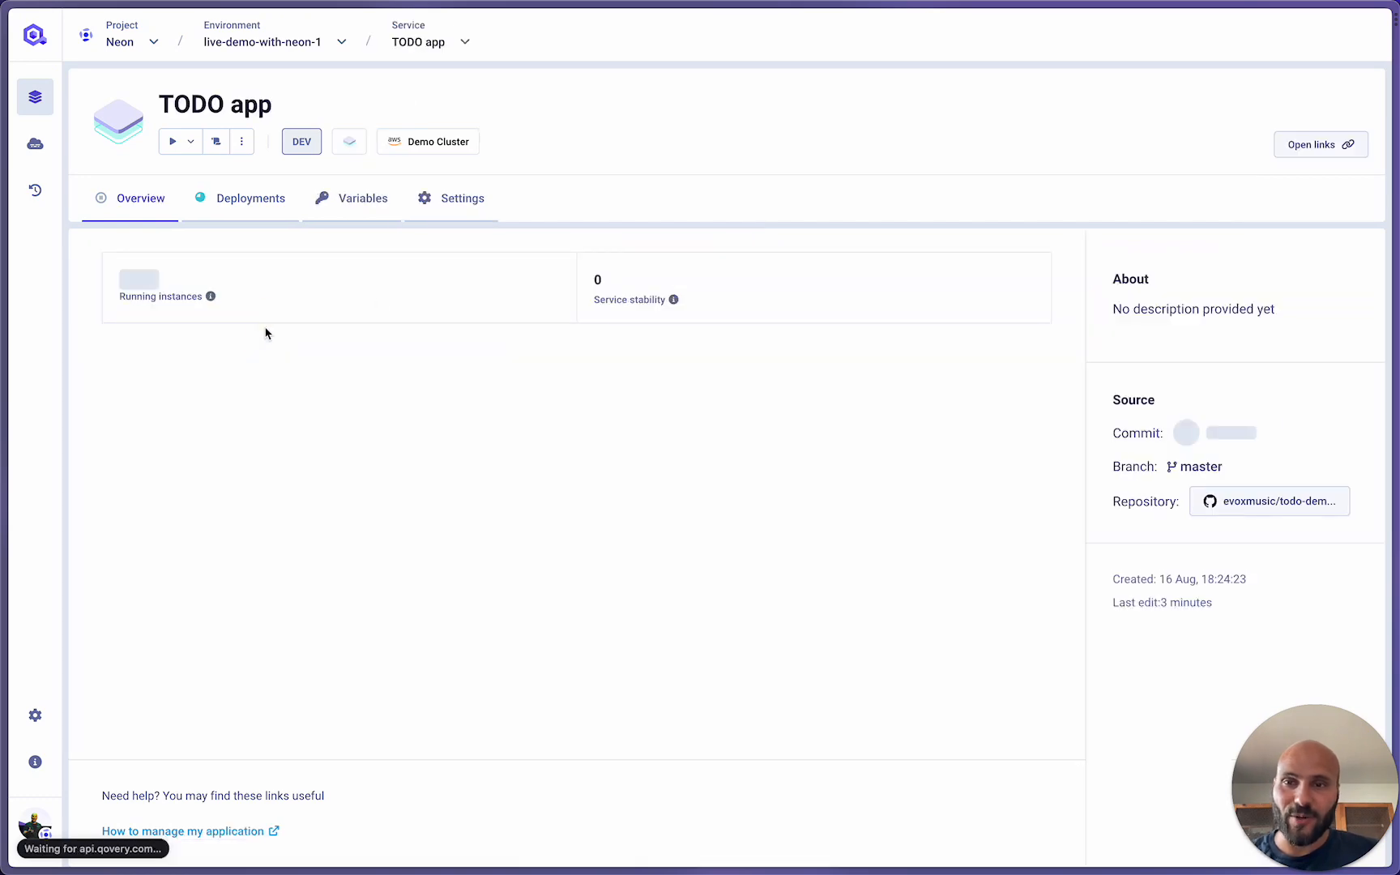
pyautogui.click(215, 142)
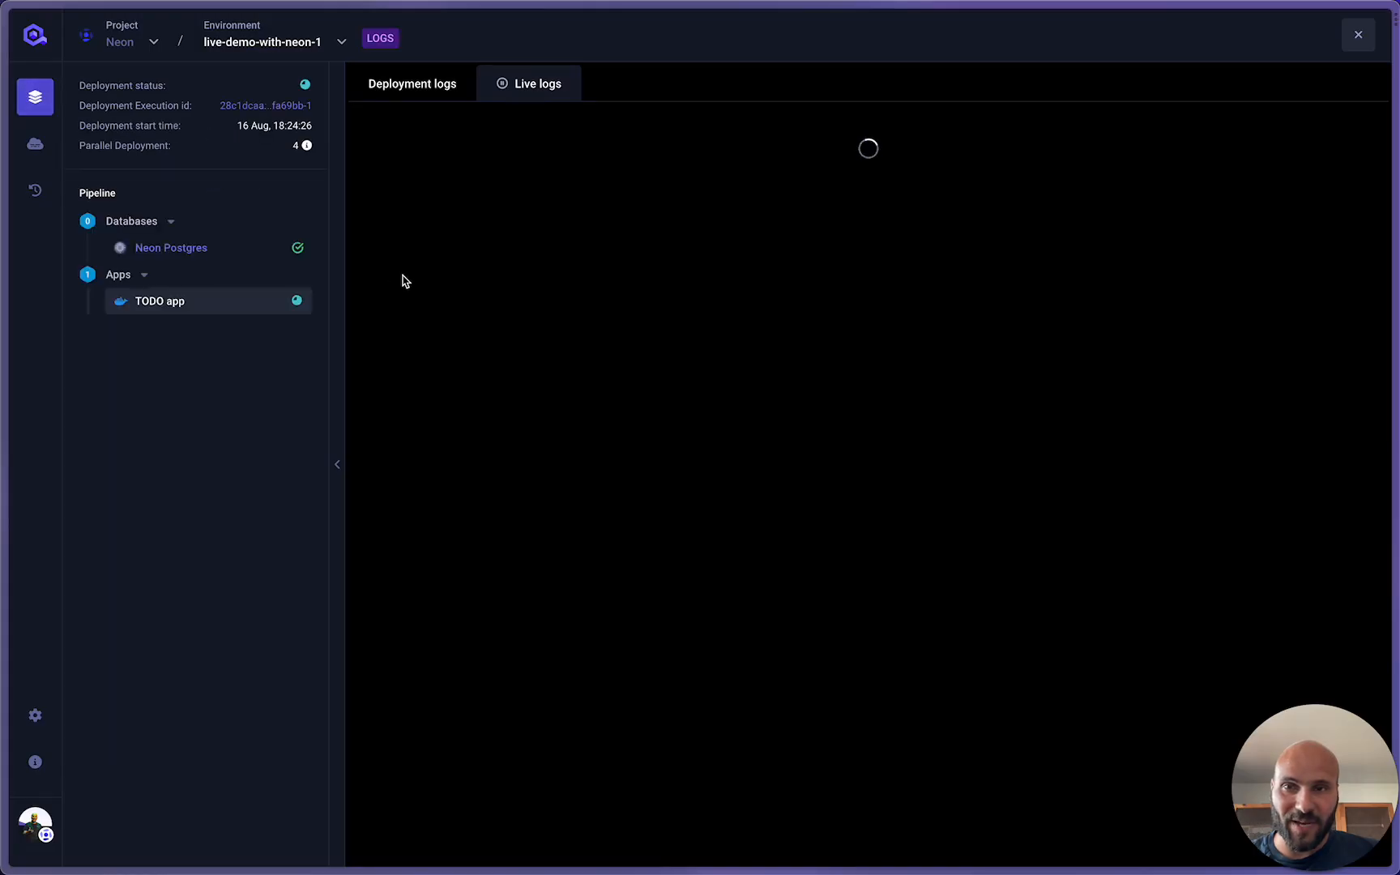
pyautogui.click(440, 81)
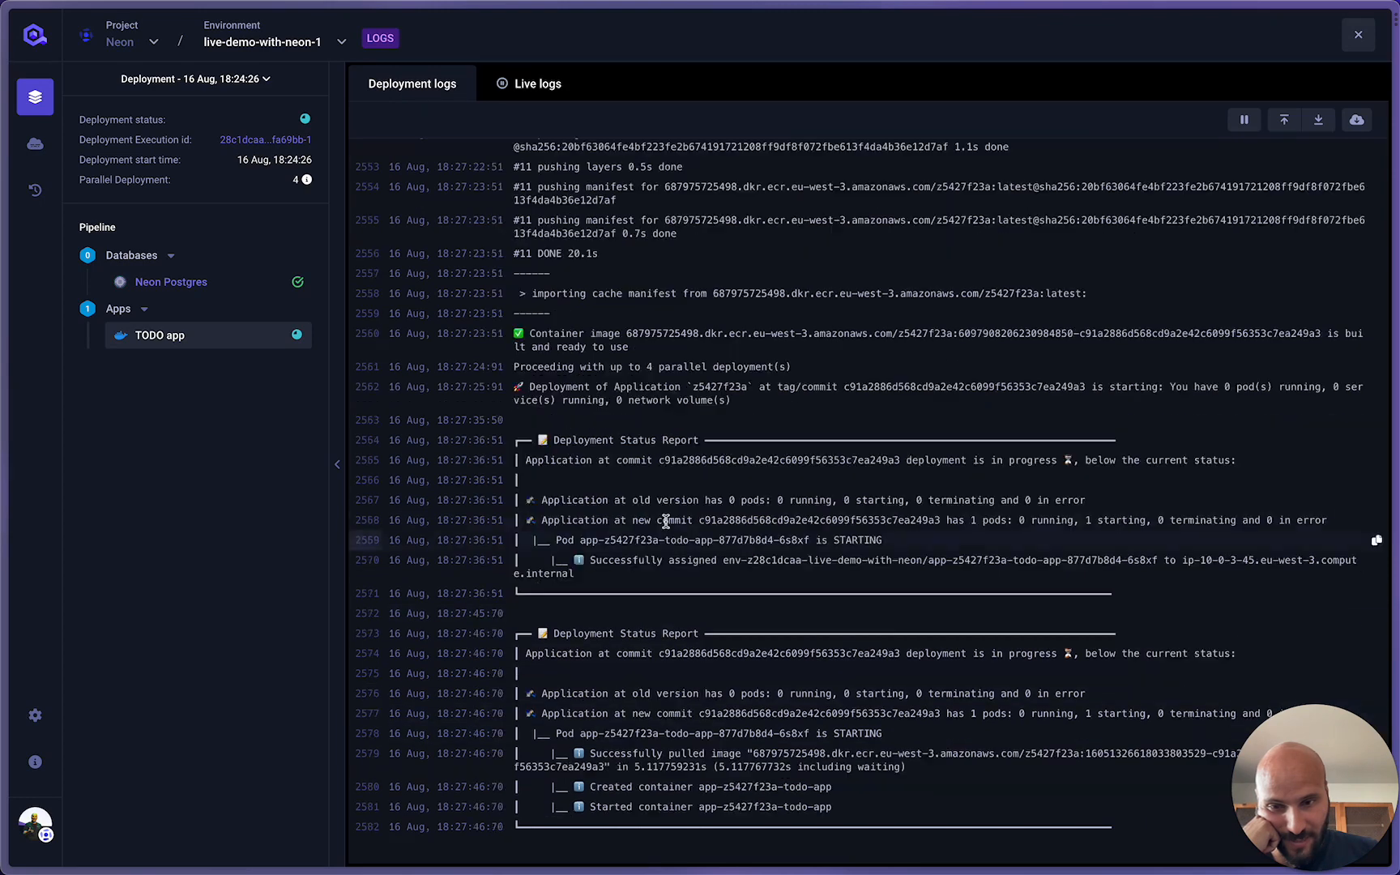
pyautogui.click(530, 86)
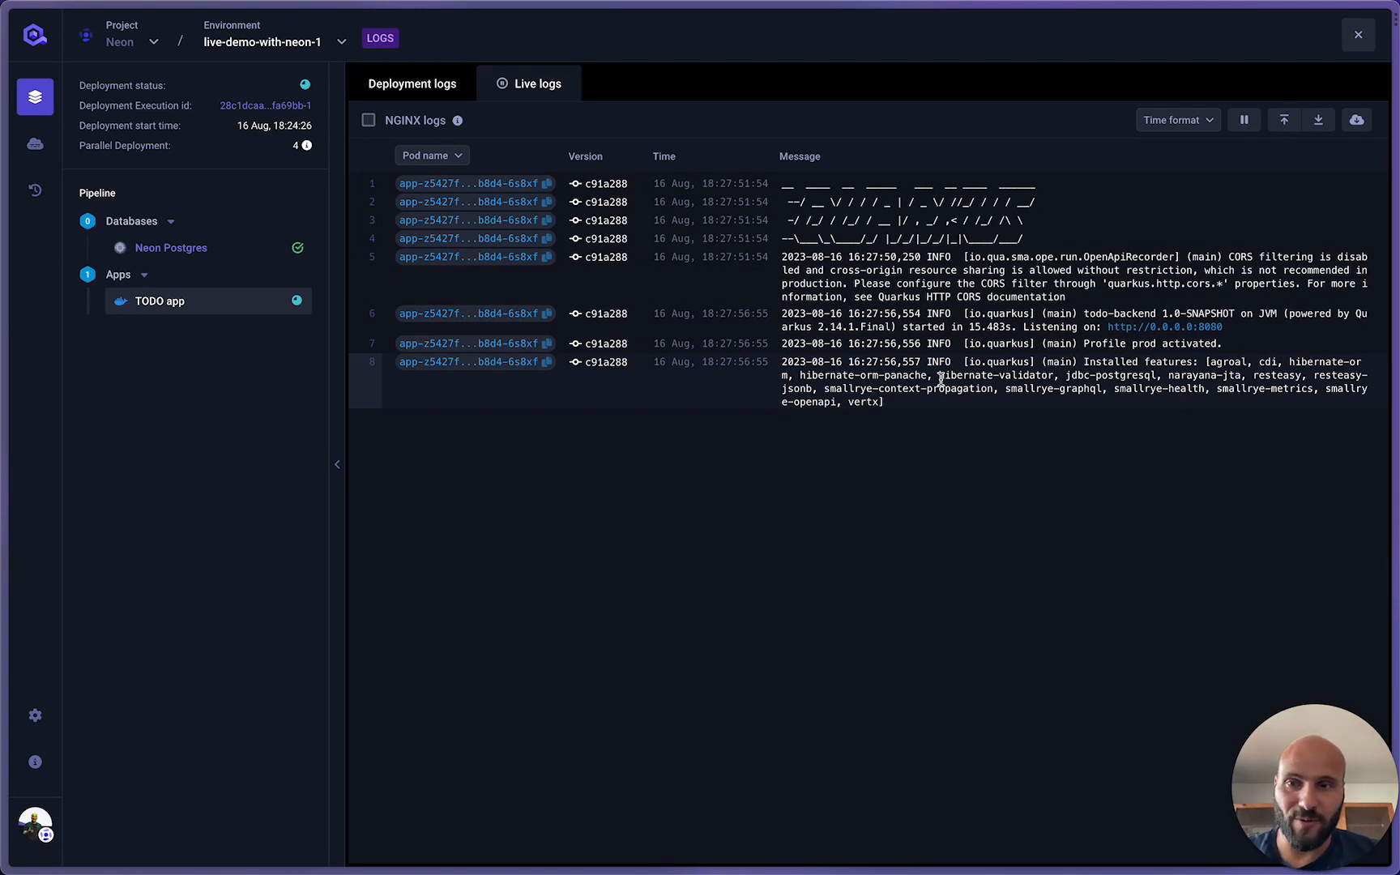
pyautogui.moveTo(298, 301)
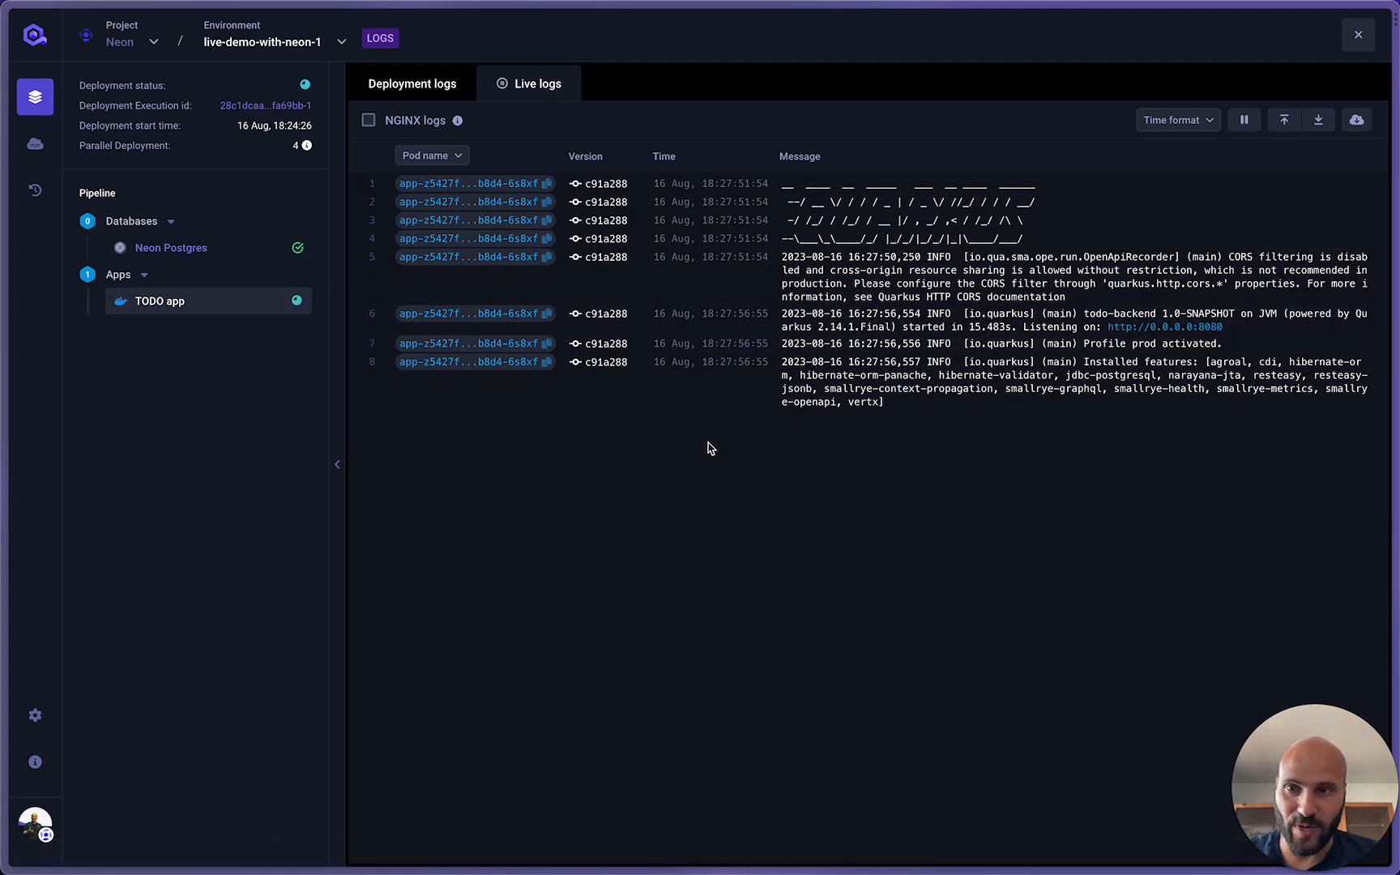
pyautogui.press('Escape')
pyautogui.click(343, 343)
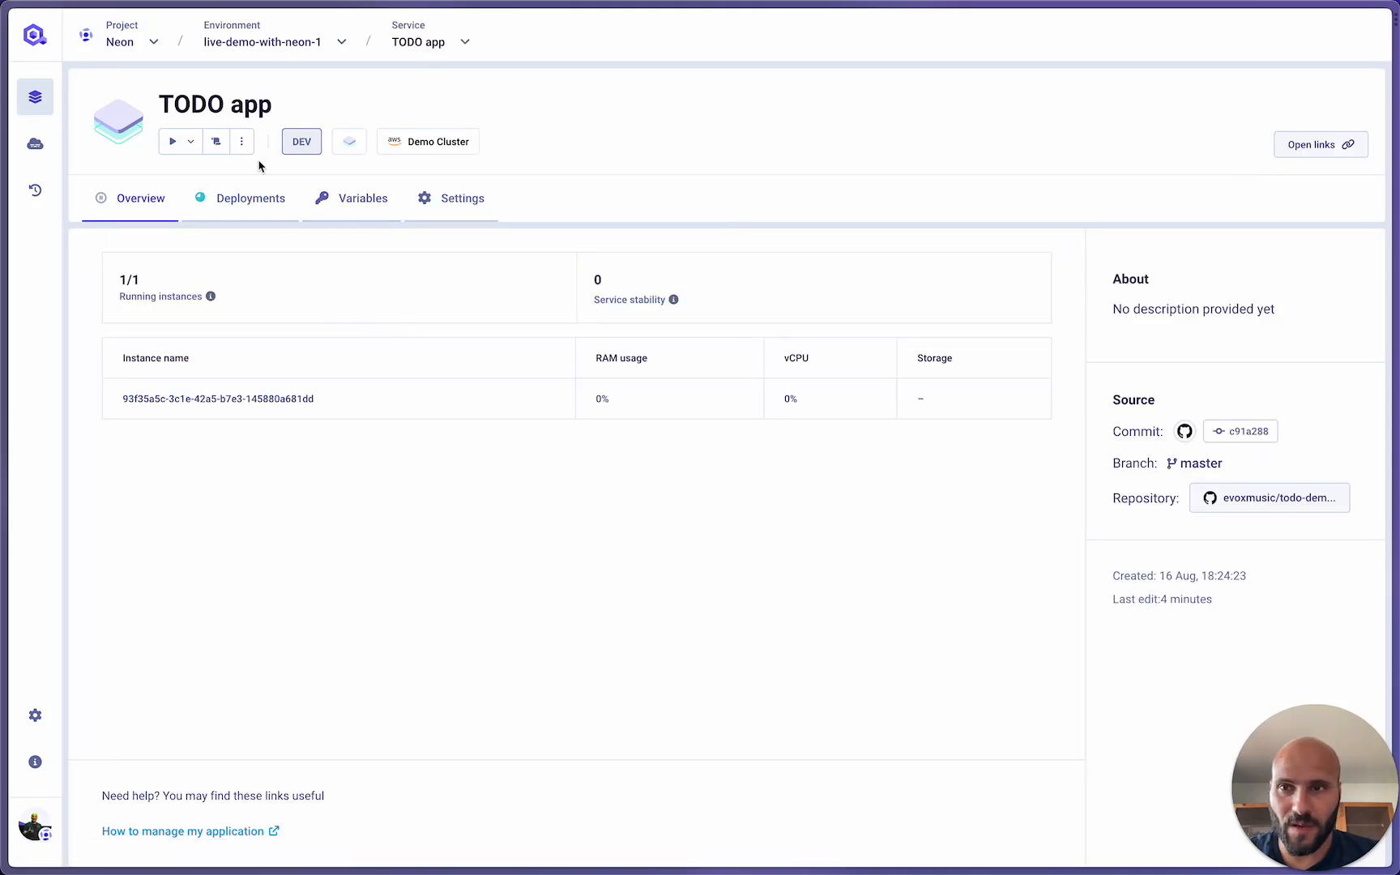
# Reopen the TODO app's logs, follow the deployment logs through to the end of the deployment, and return to the service overview
pyautogui.click(216, 141)
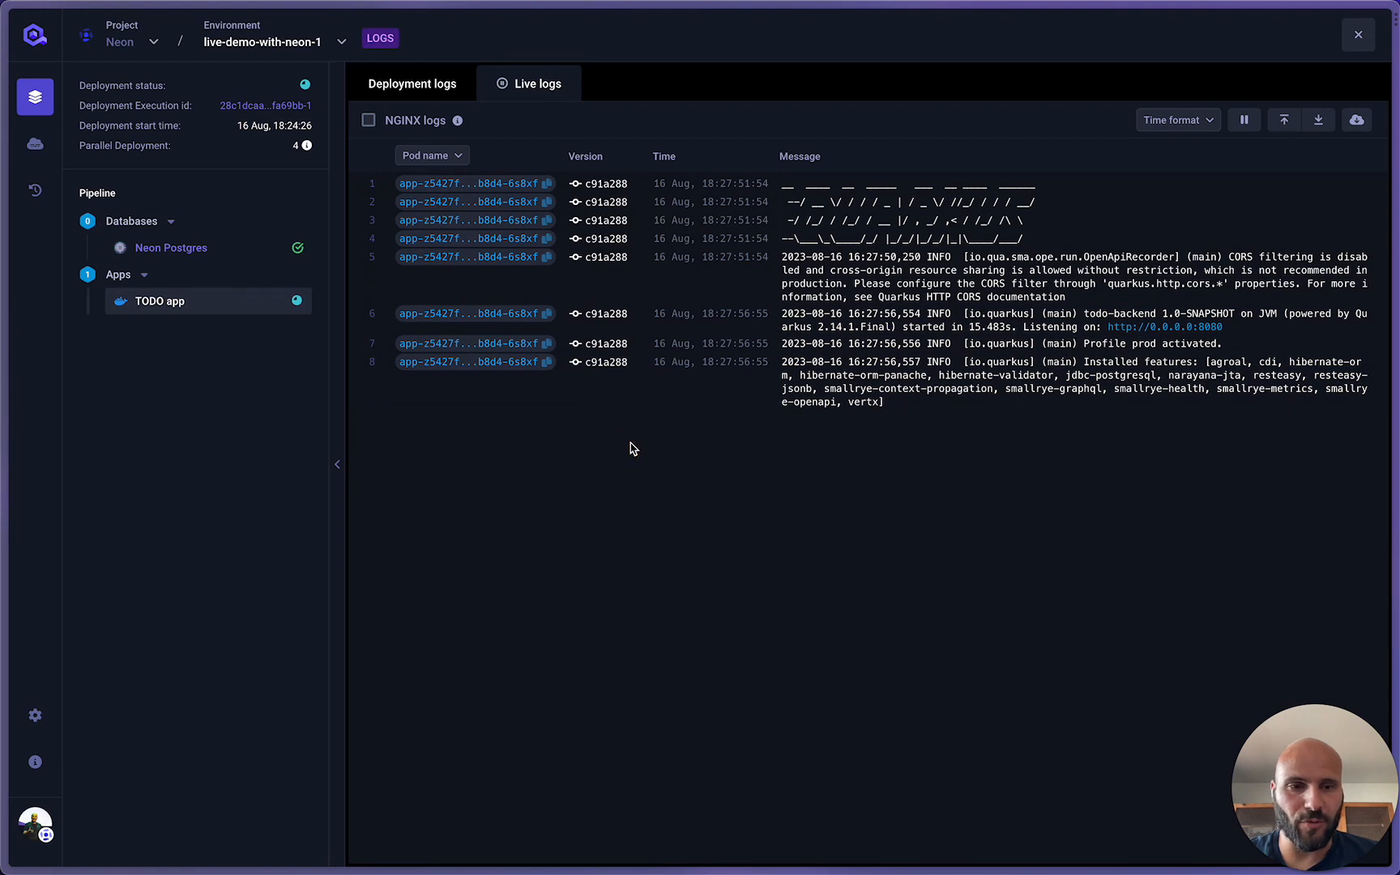
pyautogui.click(413, 81)
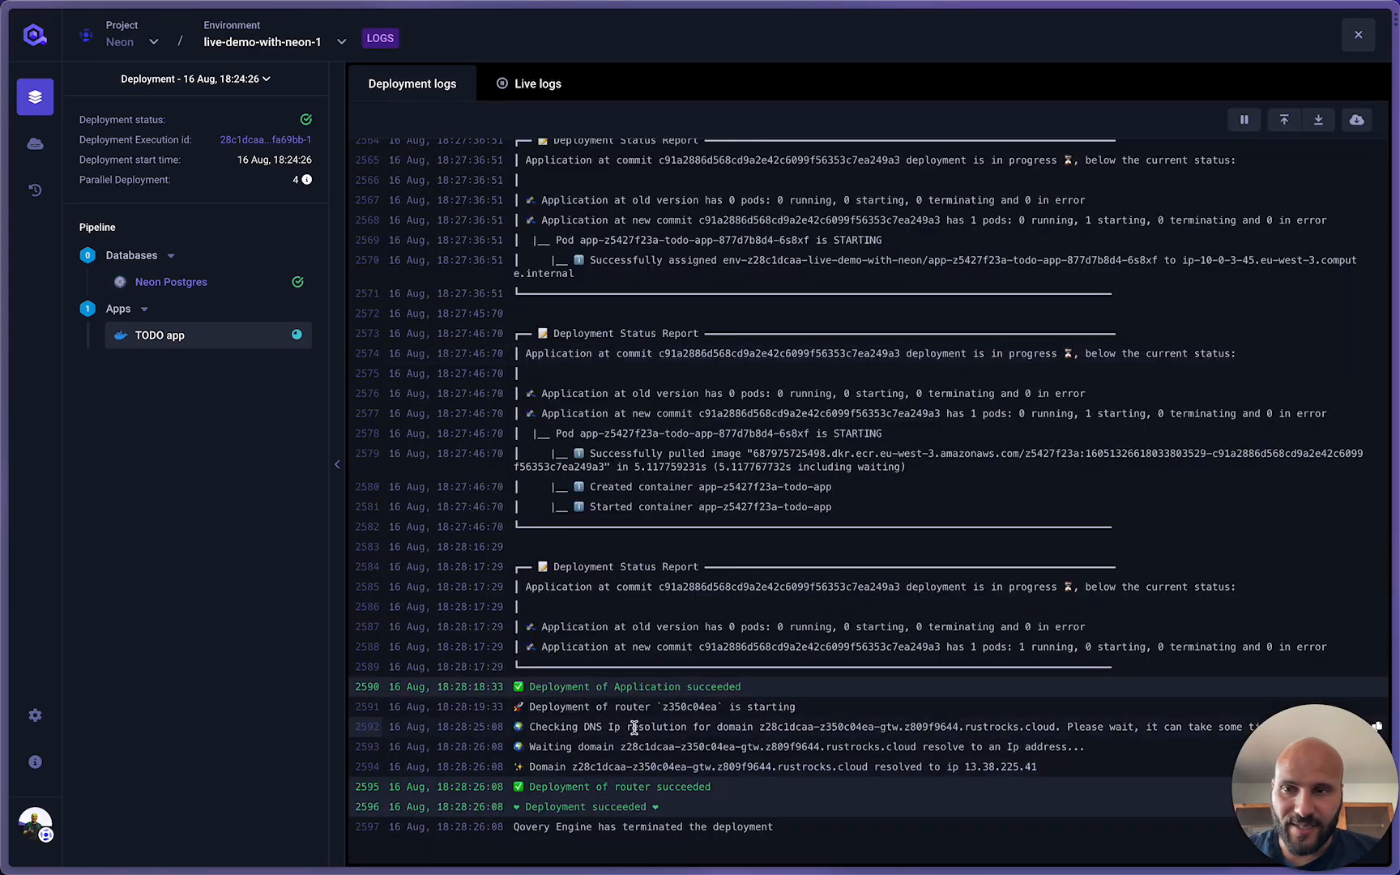
pyautogui.press('Escape')
pyautogui.click(312, 346)
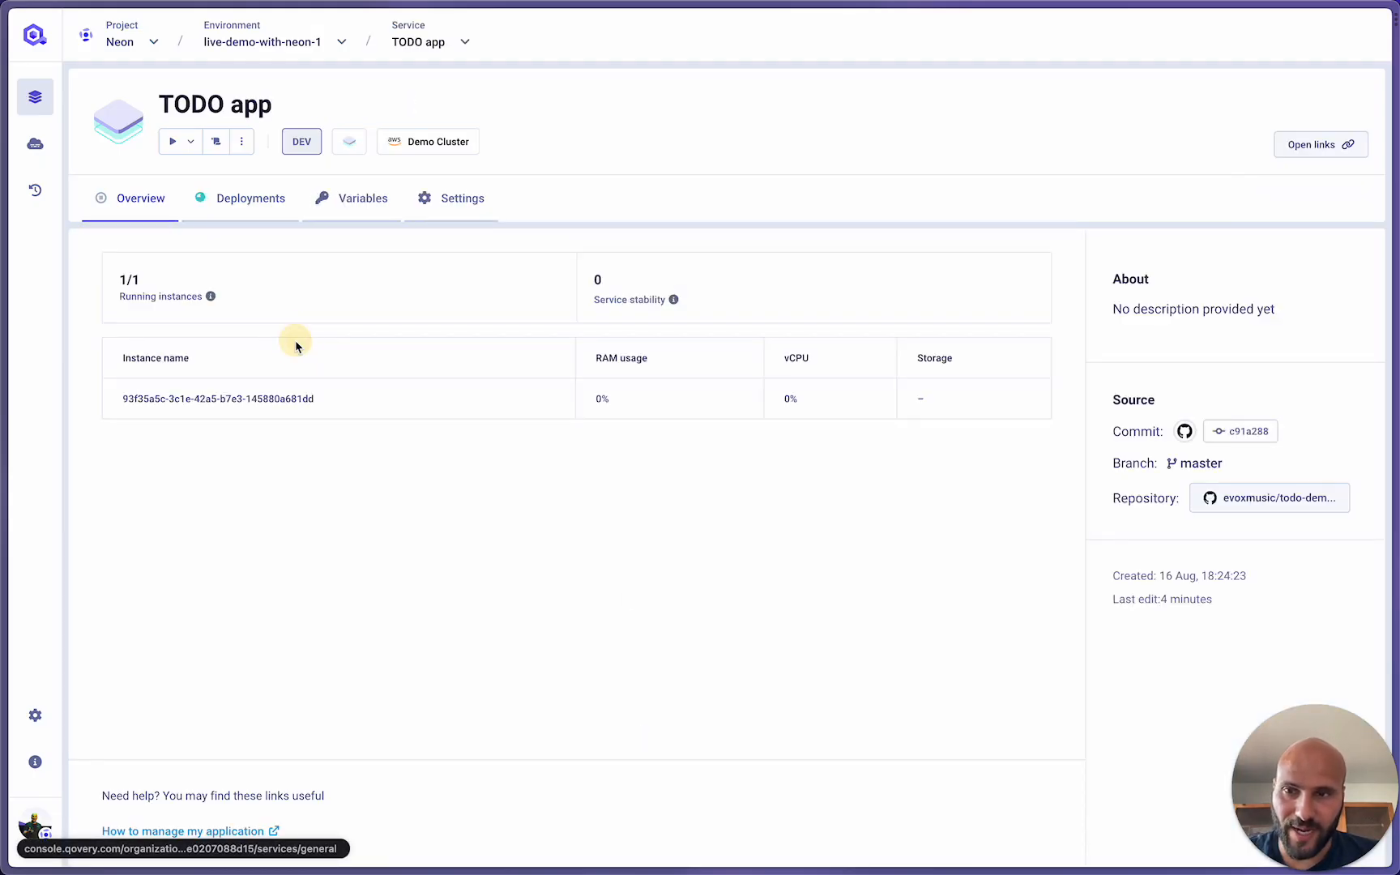
# Open the cloned TODO app from its service links and mark "Record live demo with Neon" as completed
pyautogui.click(1322, 146)
pyautogui.click(1243, 215)
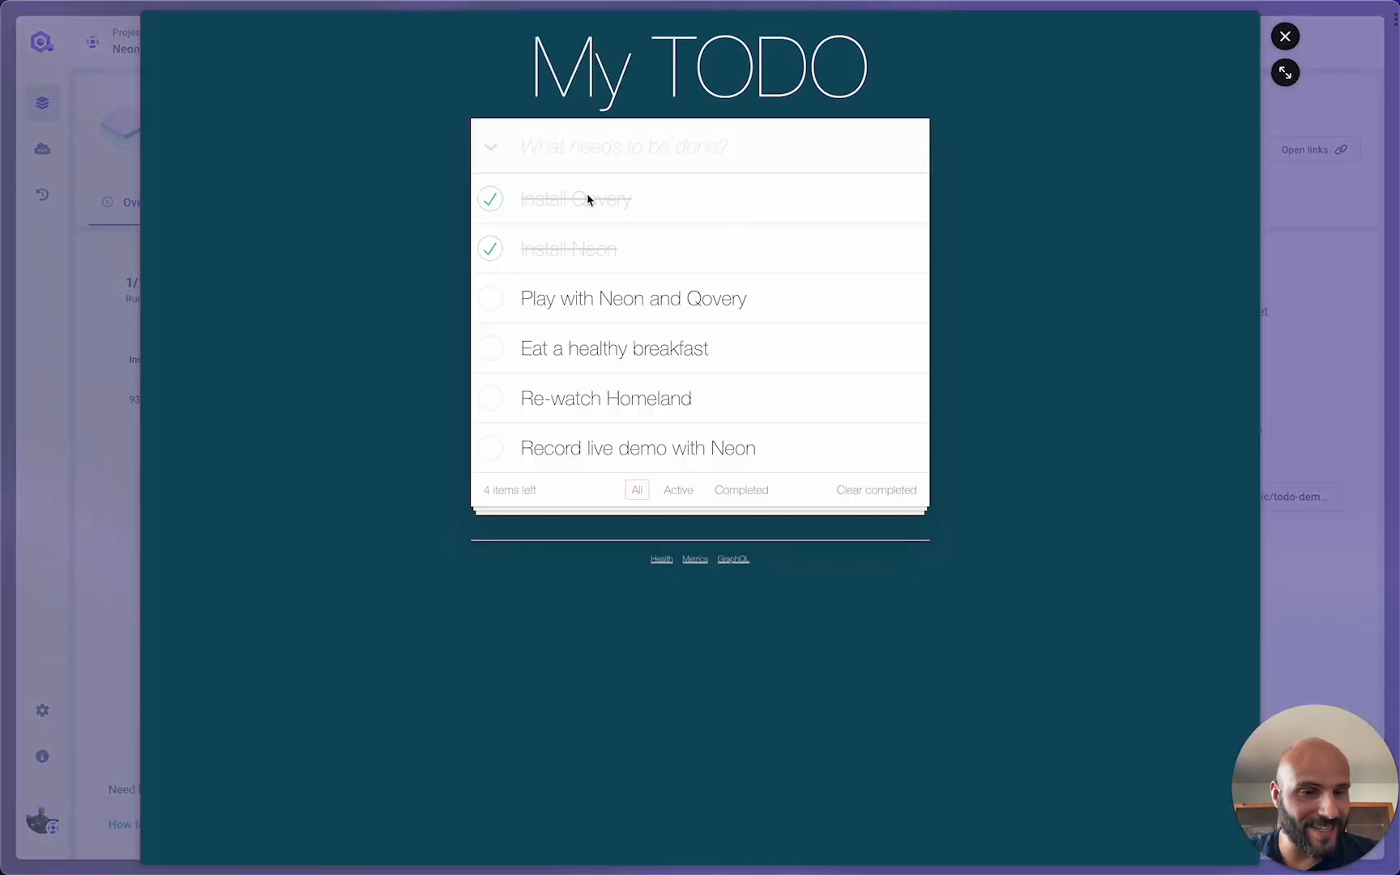
pyautogui.click(580, 149)
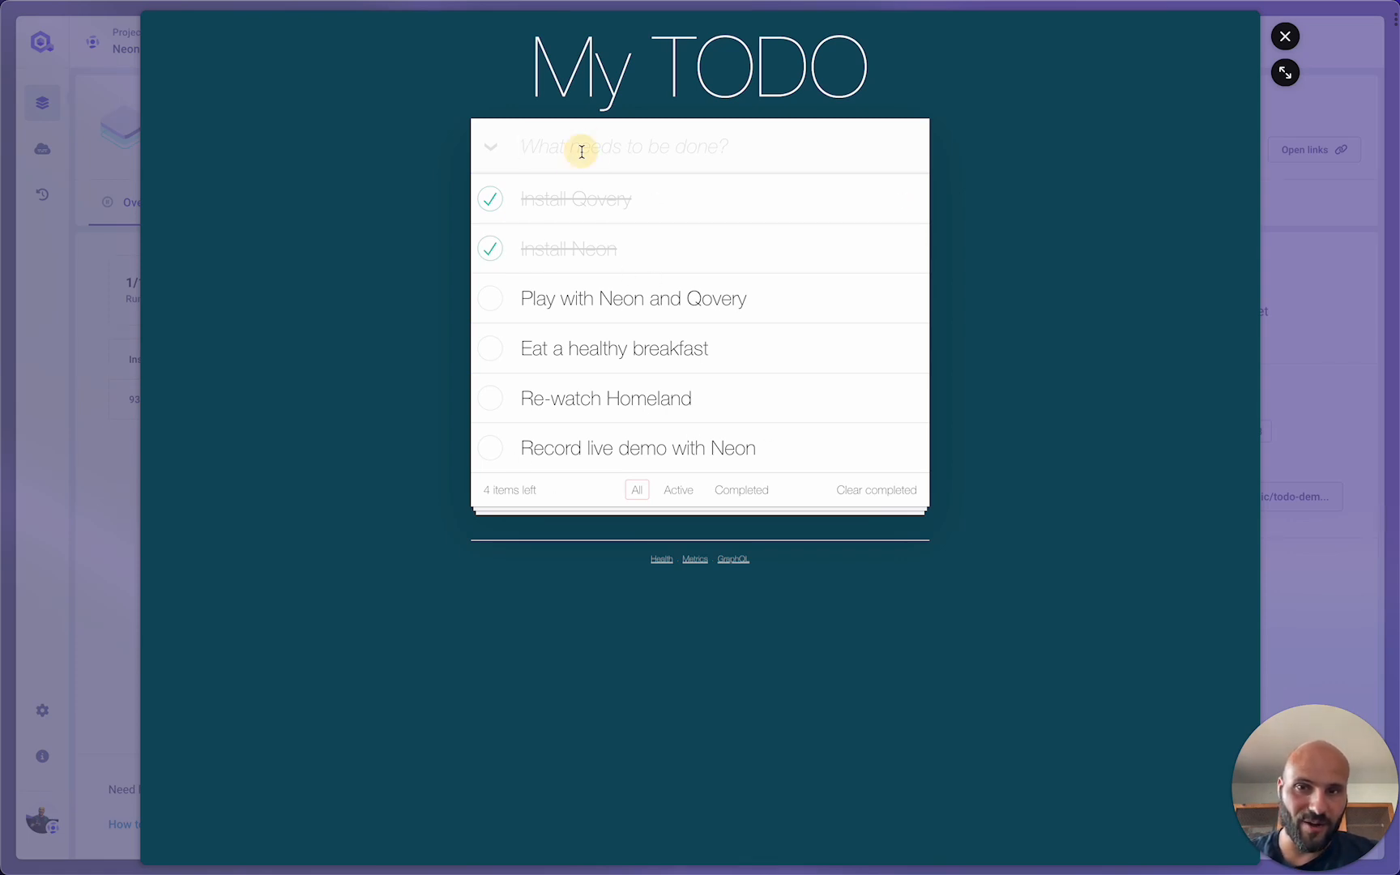
pyautogui.click(493, 455)
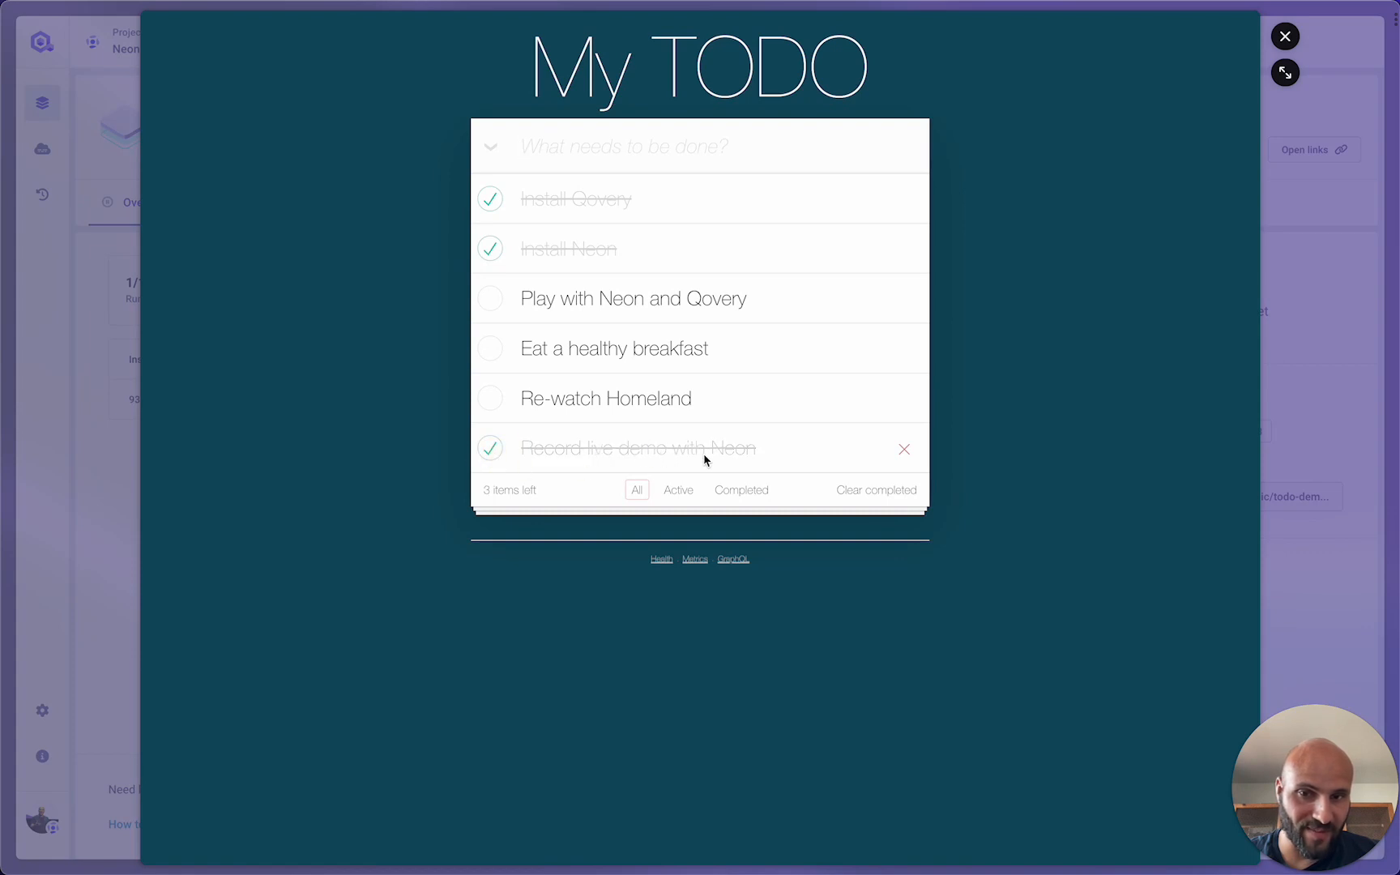
# Add the TODO item "Hey this is an item only for the cloned environment" and close the app preview
pyautogui.click(582, 158)
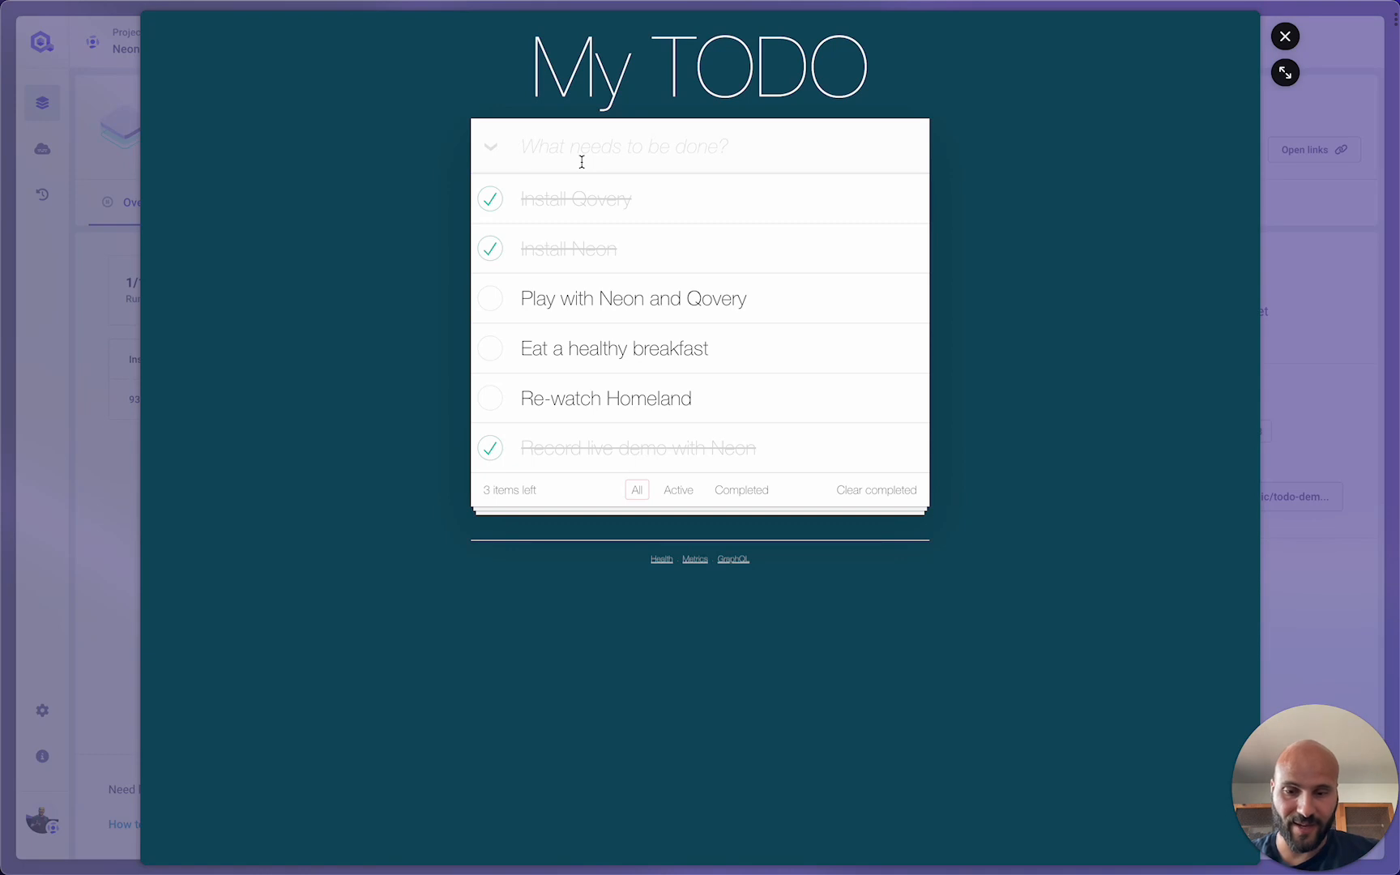
pyautogui.write('Hey this is an ')
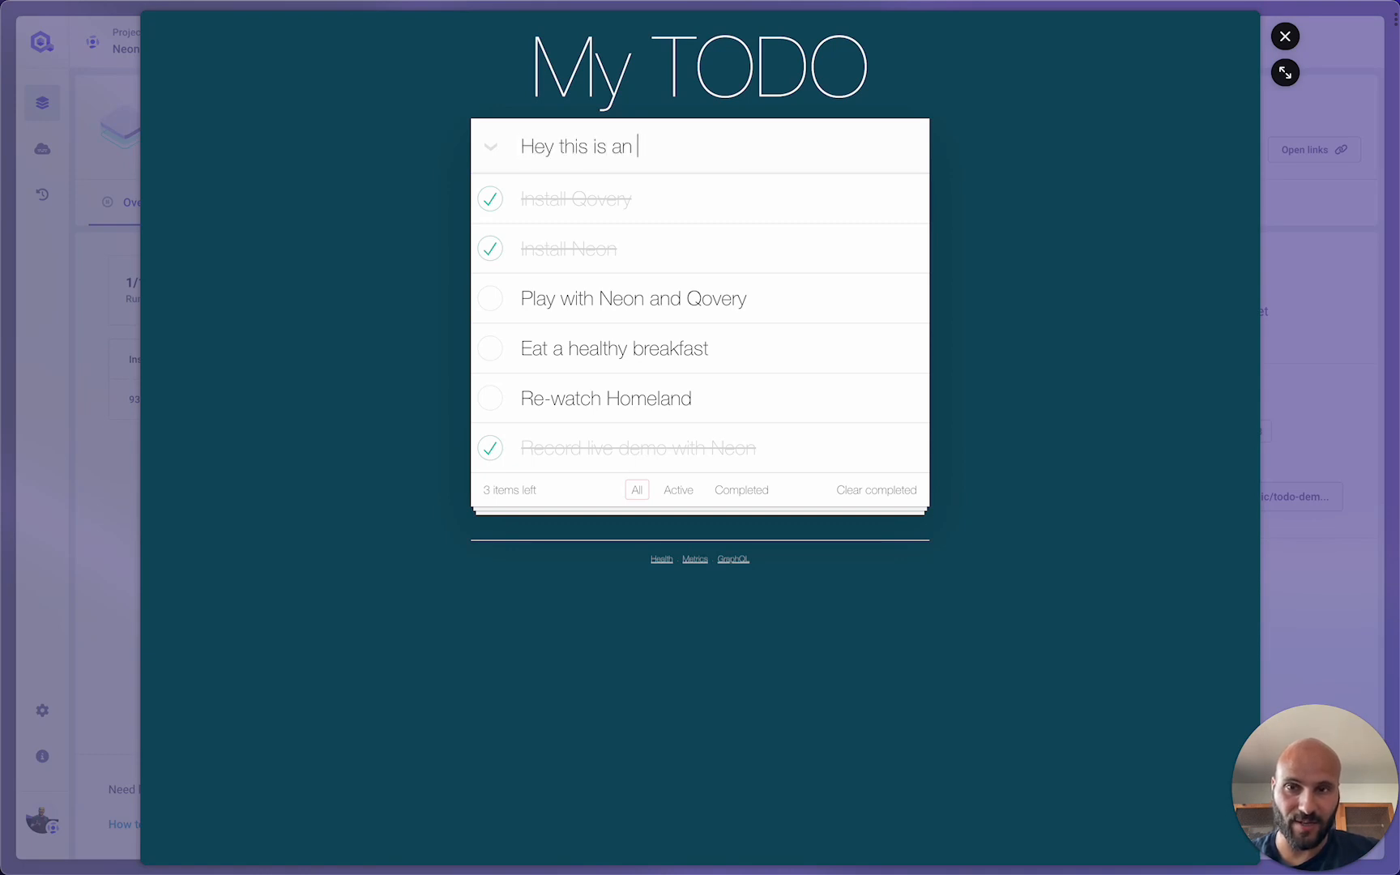
pyautogui.write('item only fo')
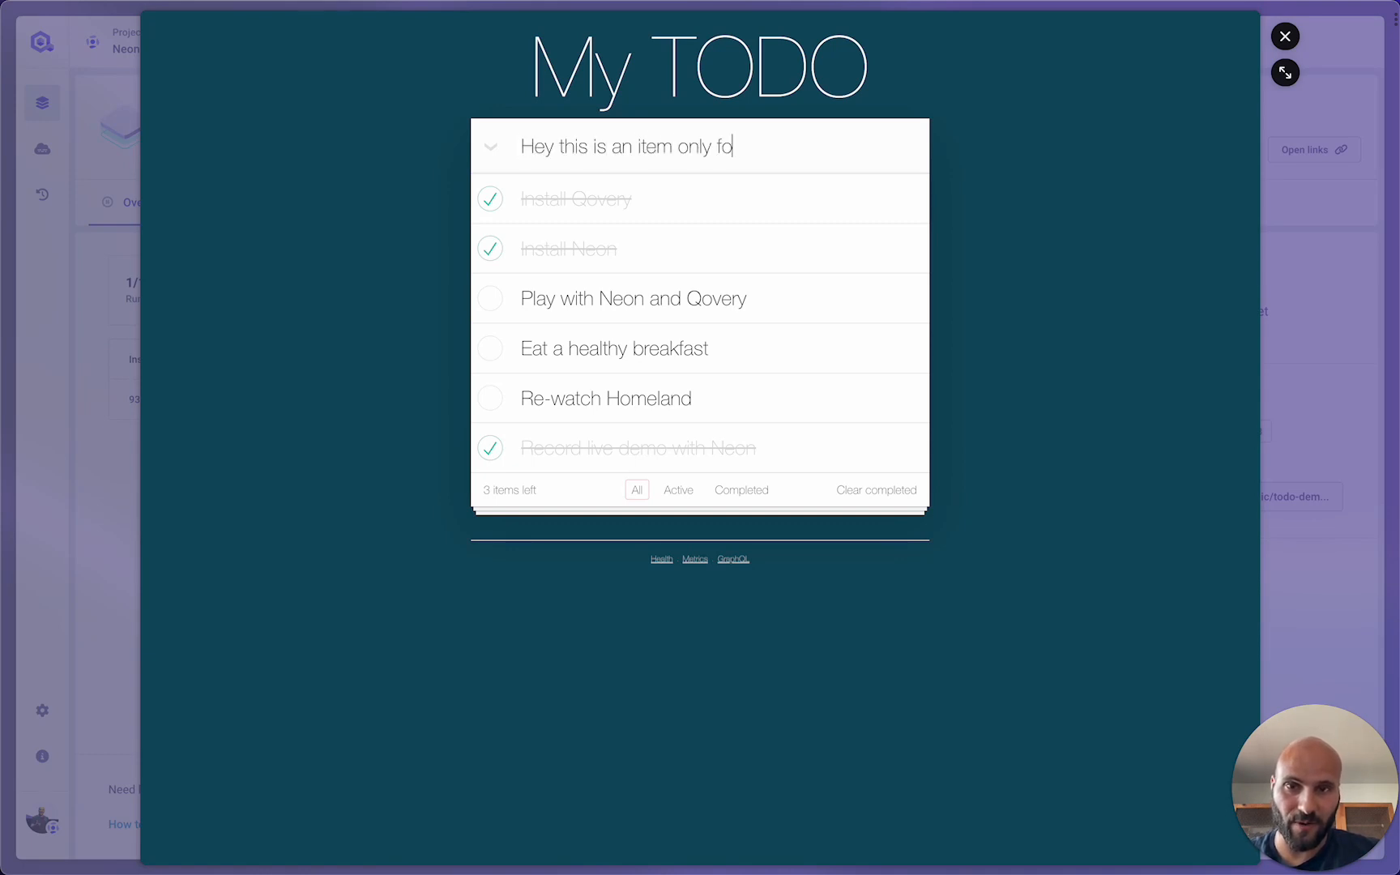
pyautogui.write('r the cloned envi')
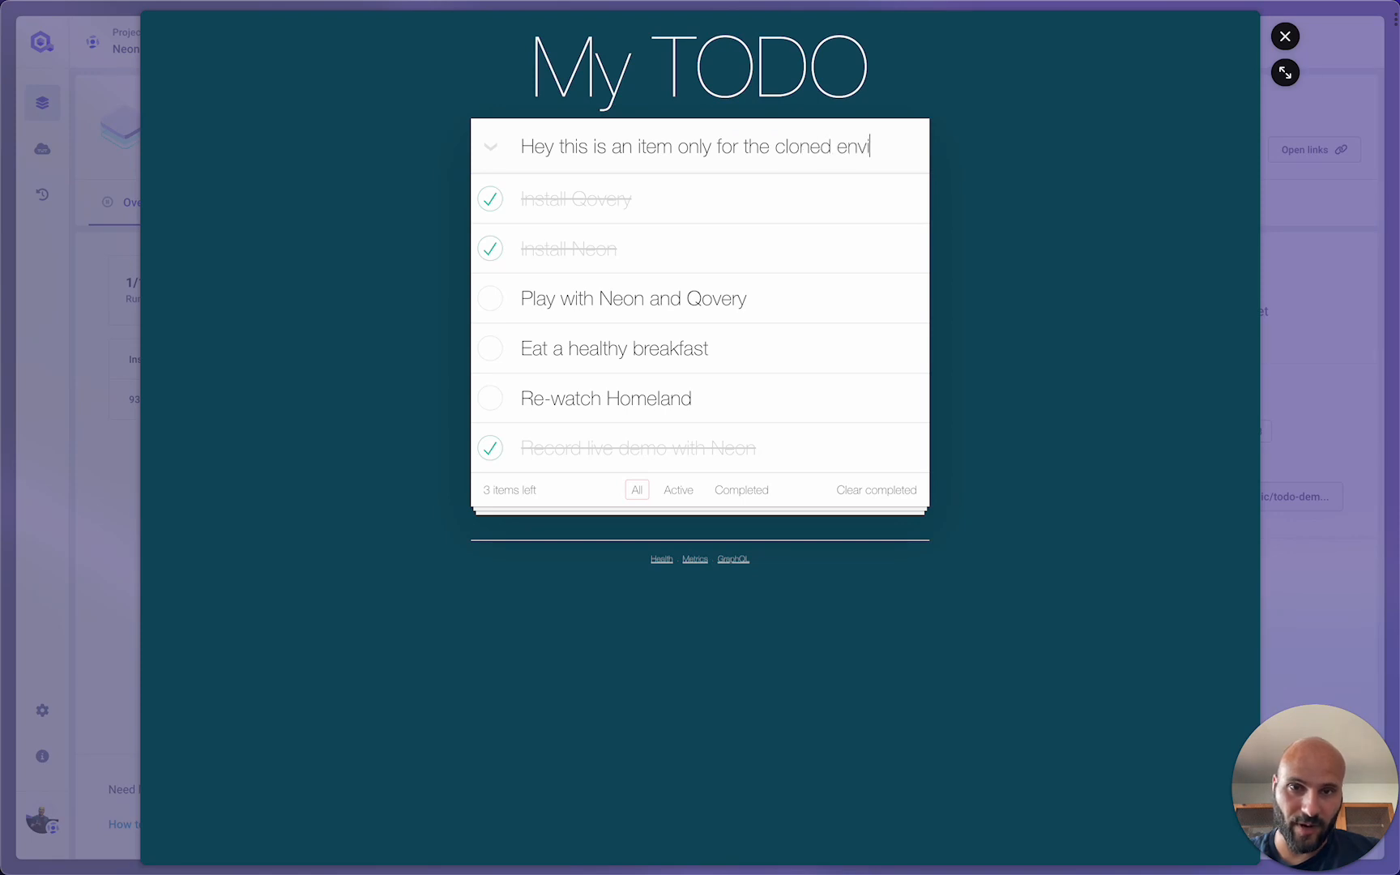
pyautogui.write('ronment')
pyautogui.press('Return')
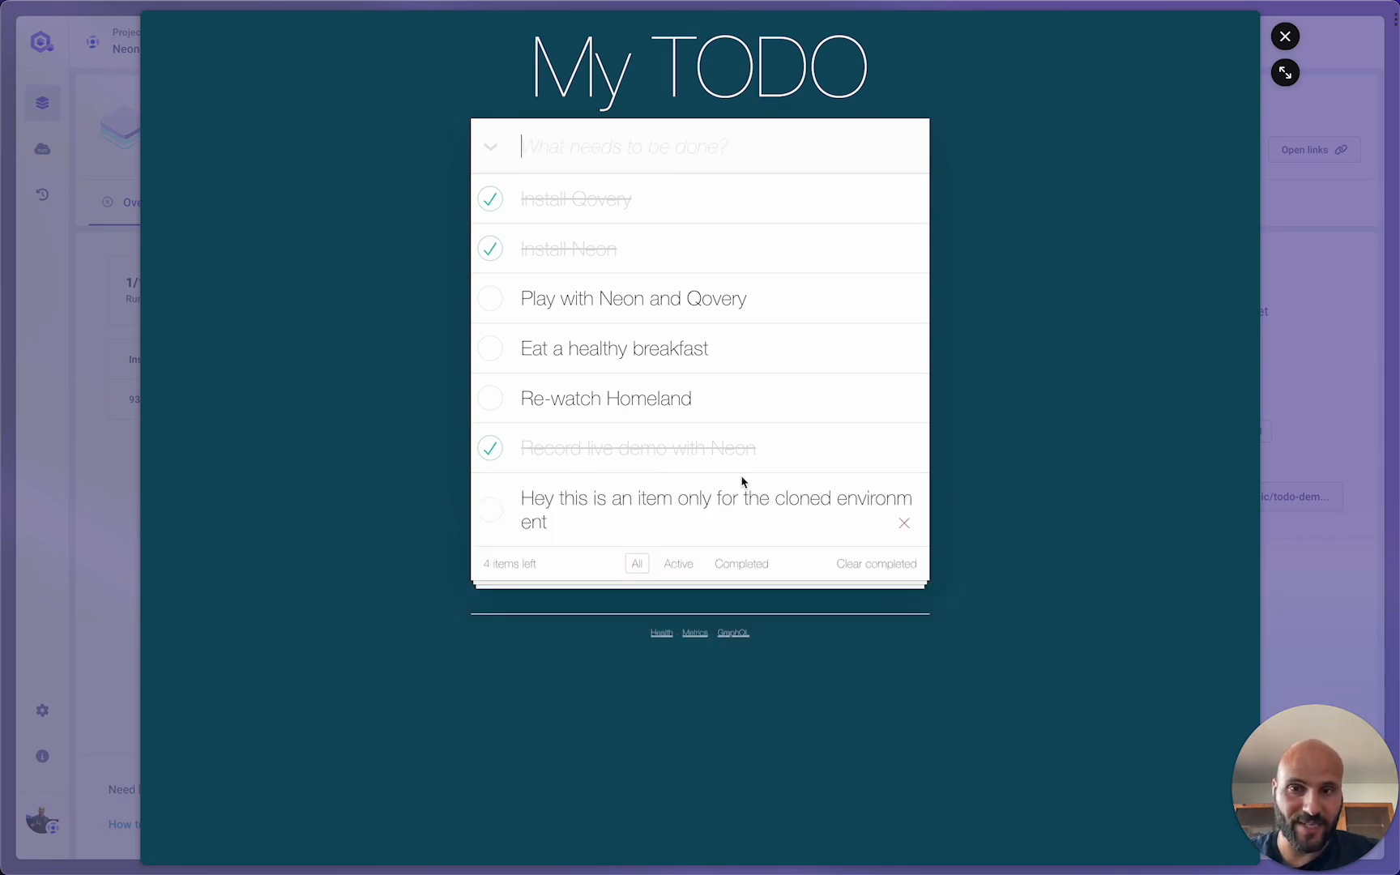
pyautogui.click(1302, 322)
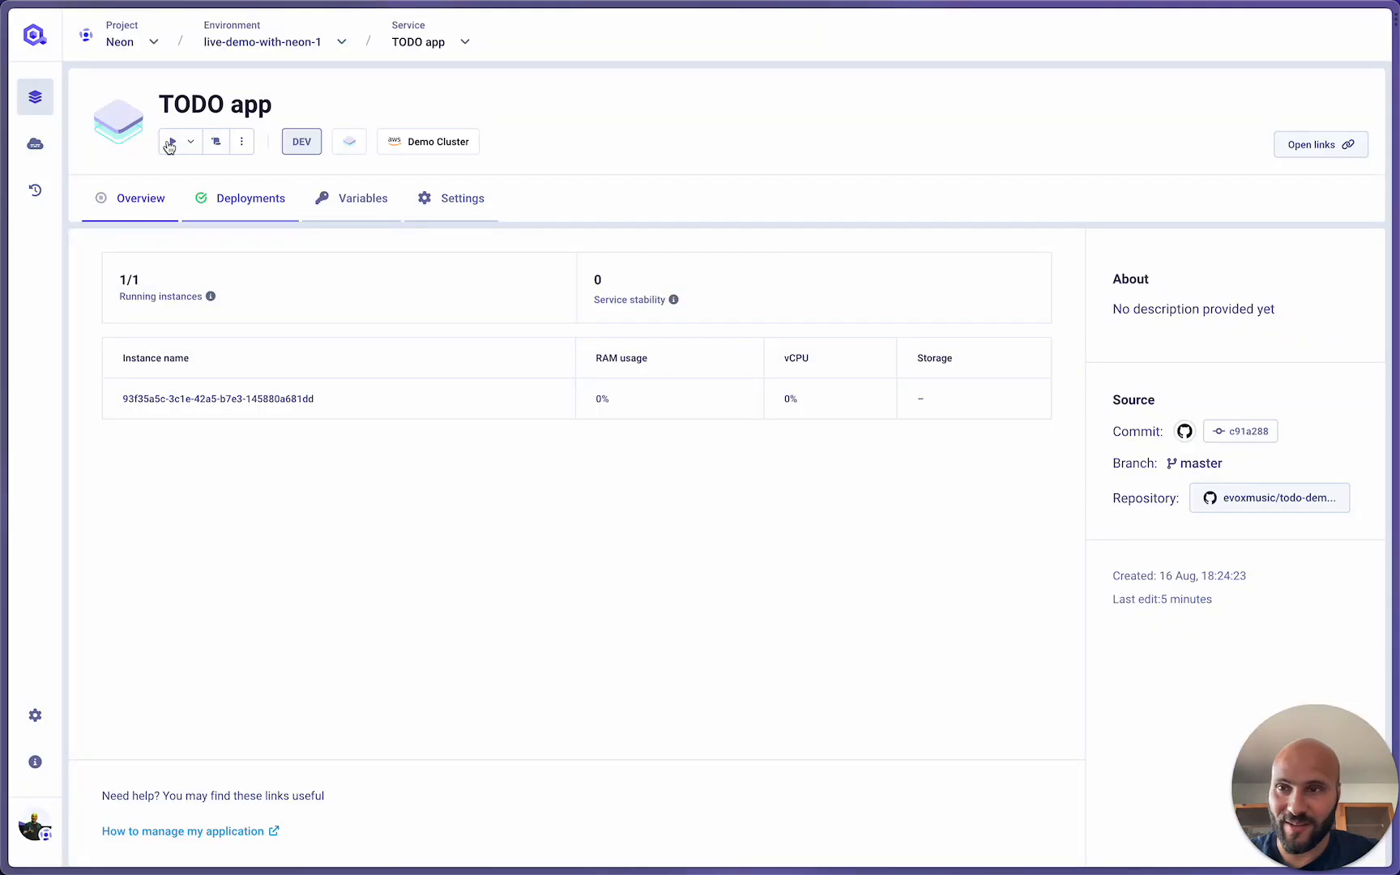
# Switch to the blueprint environment and open its TODO app from the service links to inspect its list
pyautogui.click(340, 47)
pyautogui.click(431, 164)
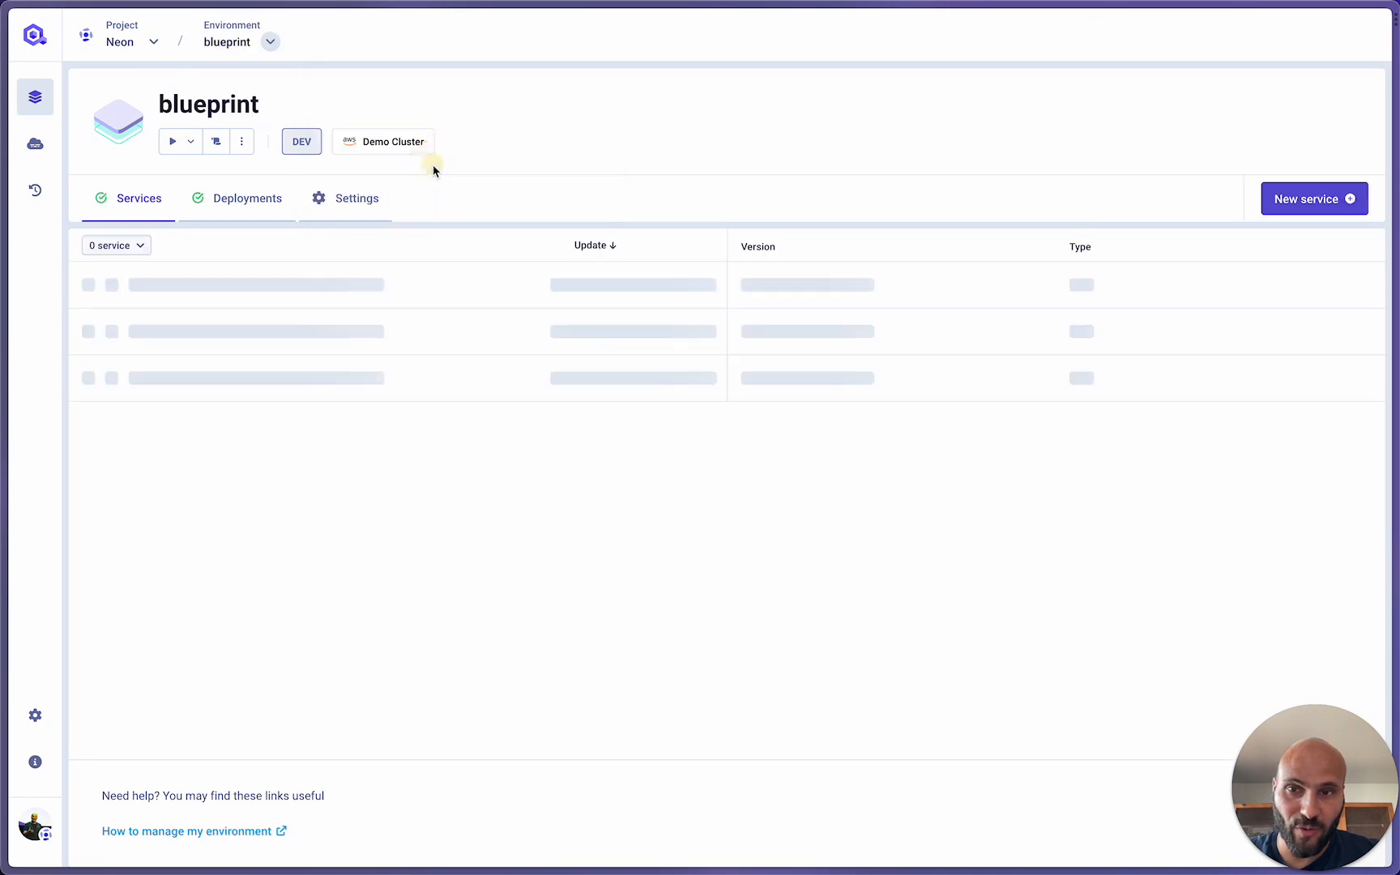
pyautogui.click(343, 324)
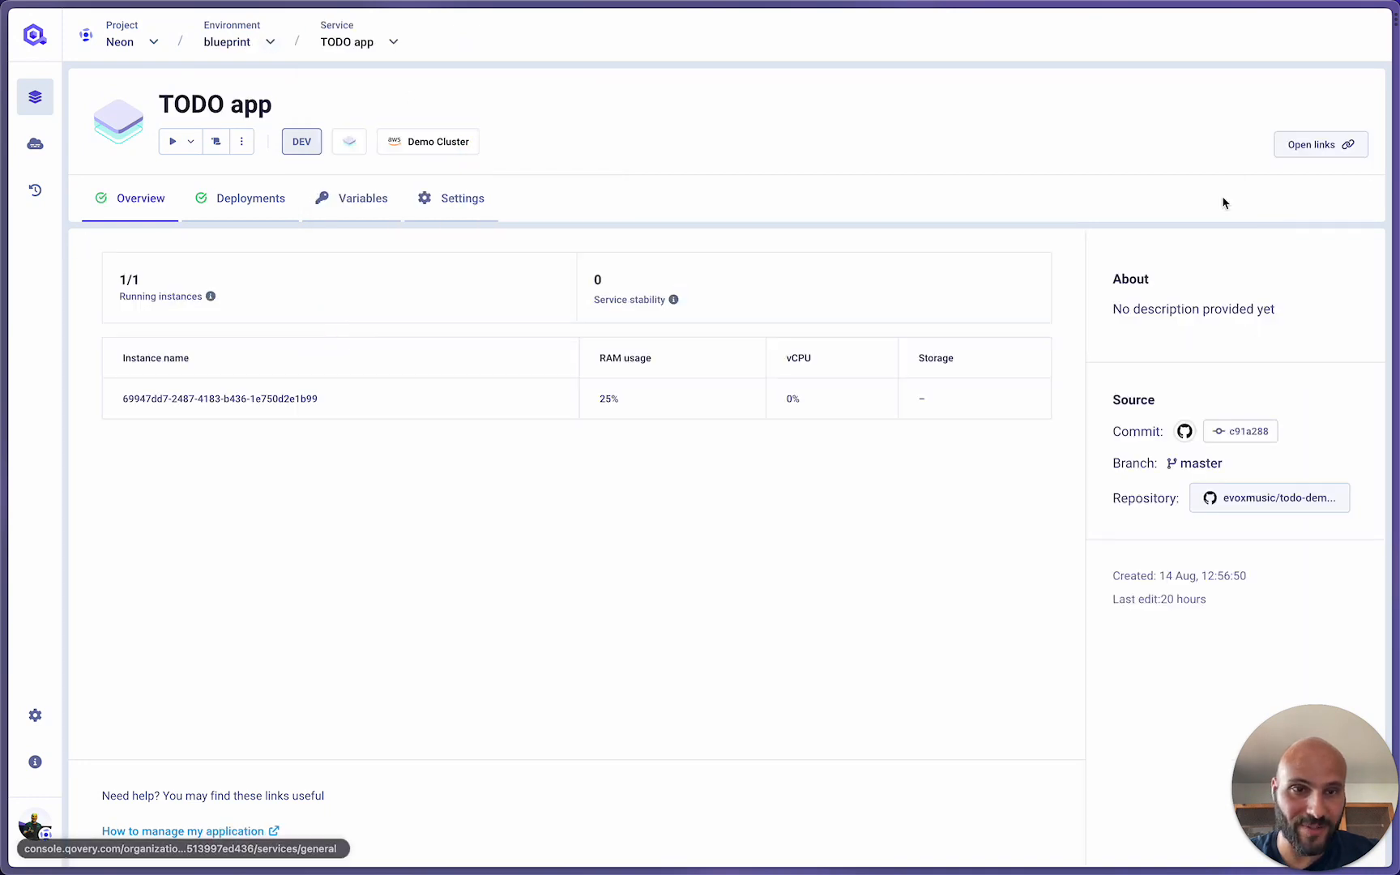
pyautogui.click(1312, 143)
pyautogui.click(1218, 230)
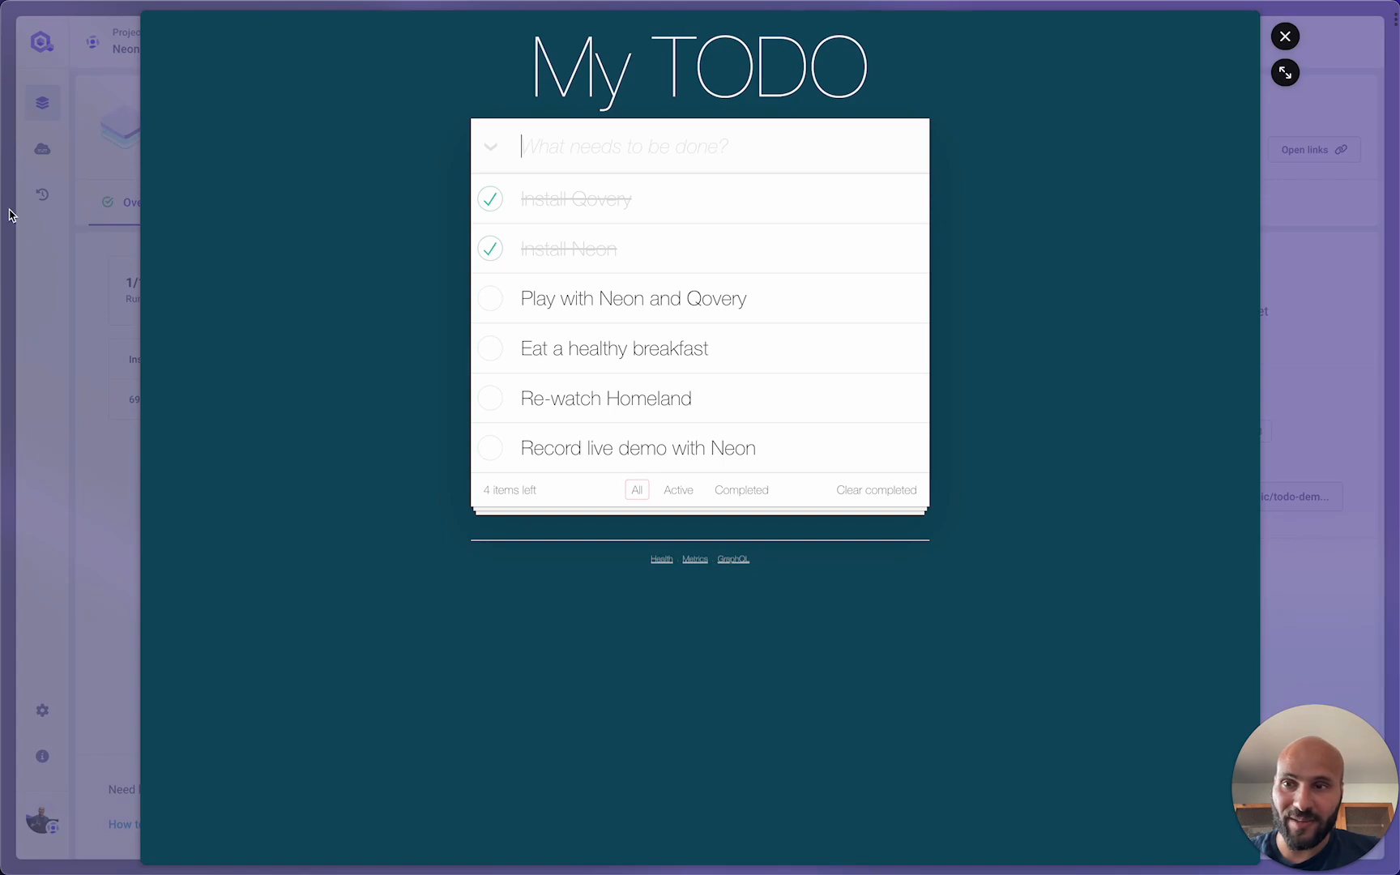
# Switch to the Neon console and rerun "select * from todo;" against the live_demo_with_neon_1 branch
pyautogui.moveTo(7, 320)
pyautogui.click(85, 236)
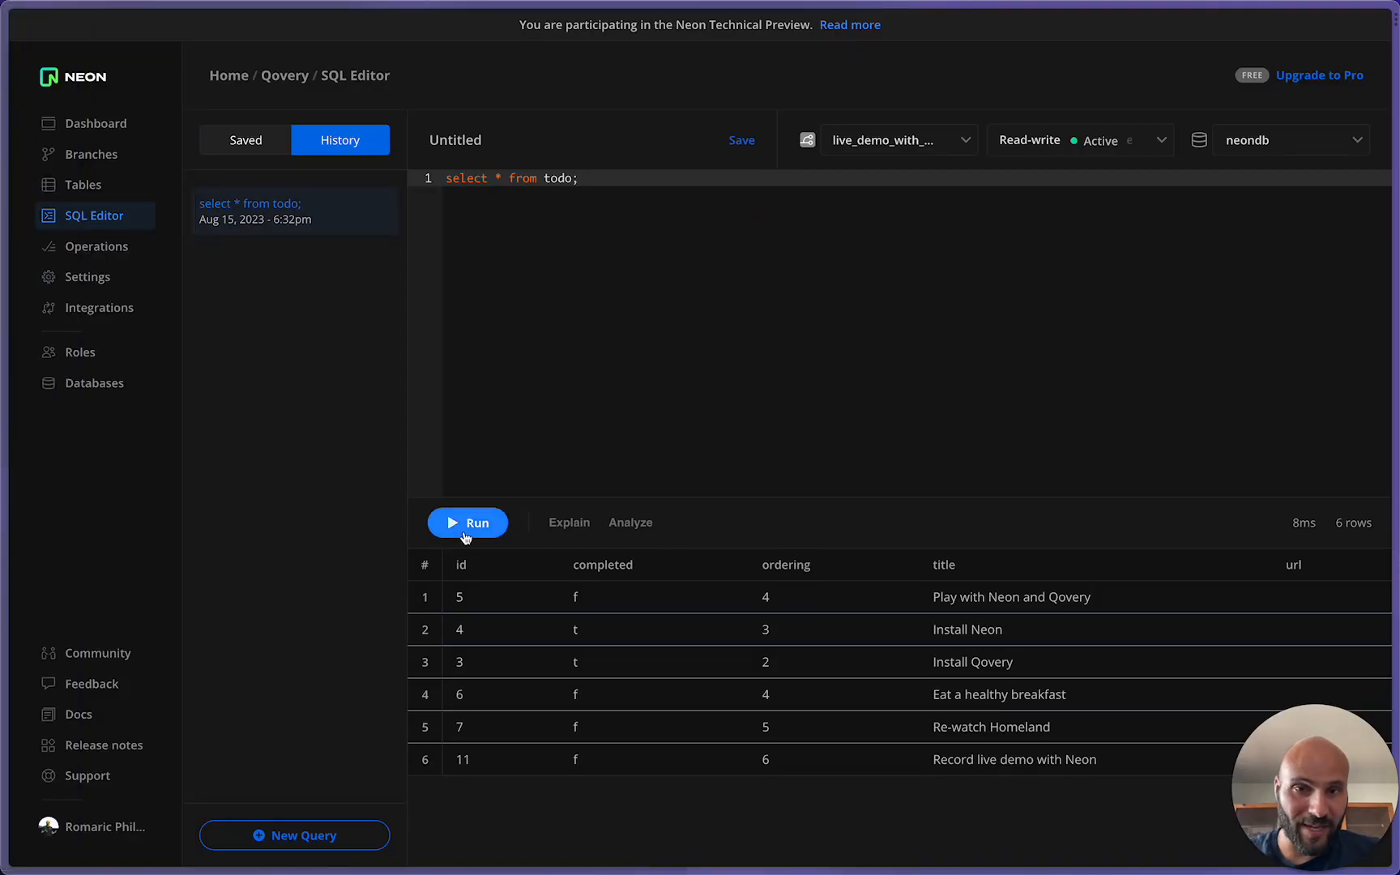
pyautogui.click(468, 524)
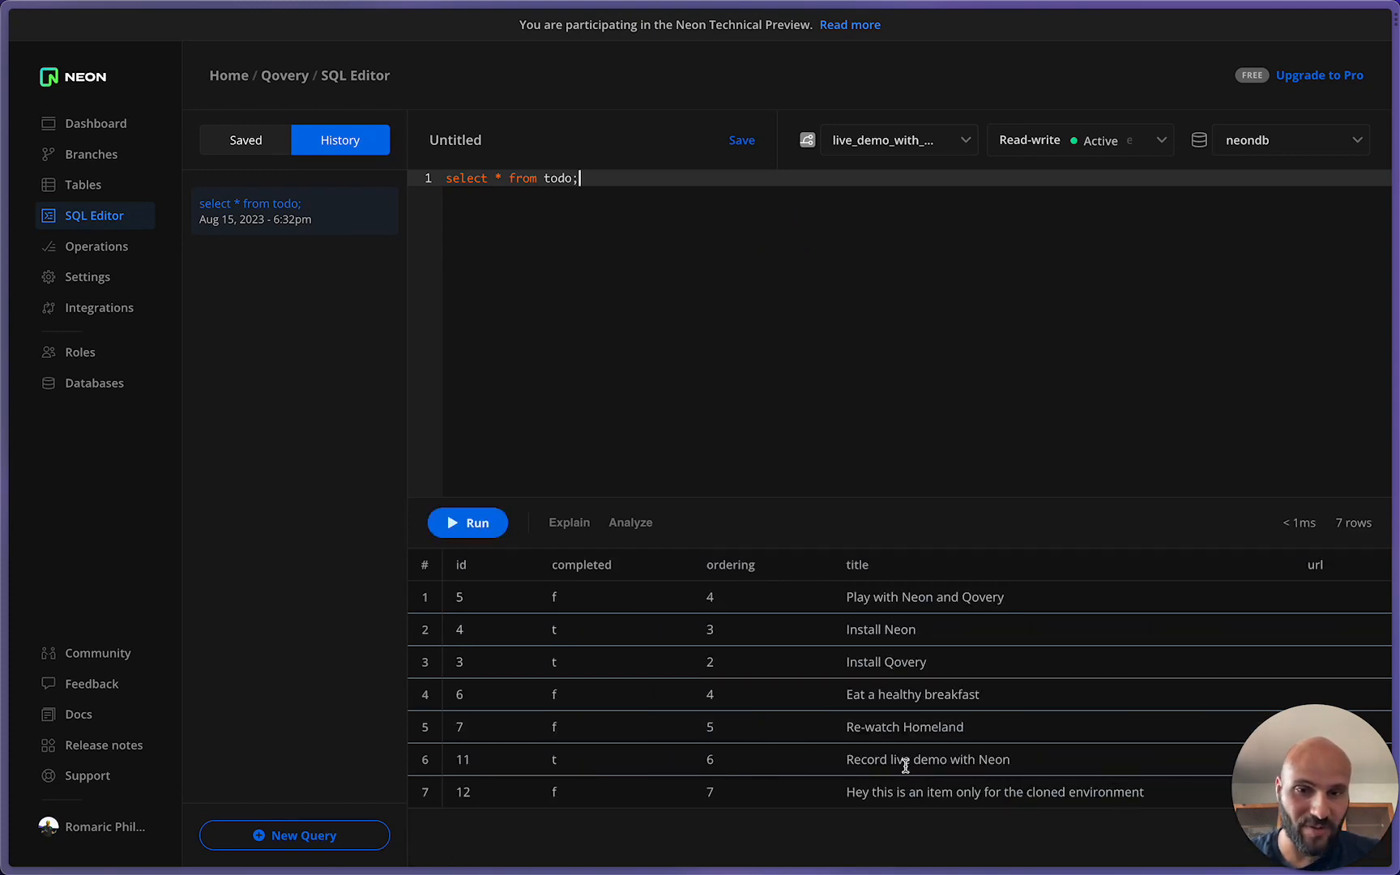
# Select the blueprint branch in the SQL Editor and run the previous query "select * from todo;" against it
pyautogui.click(928, 144)
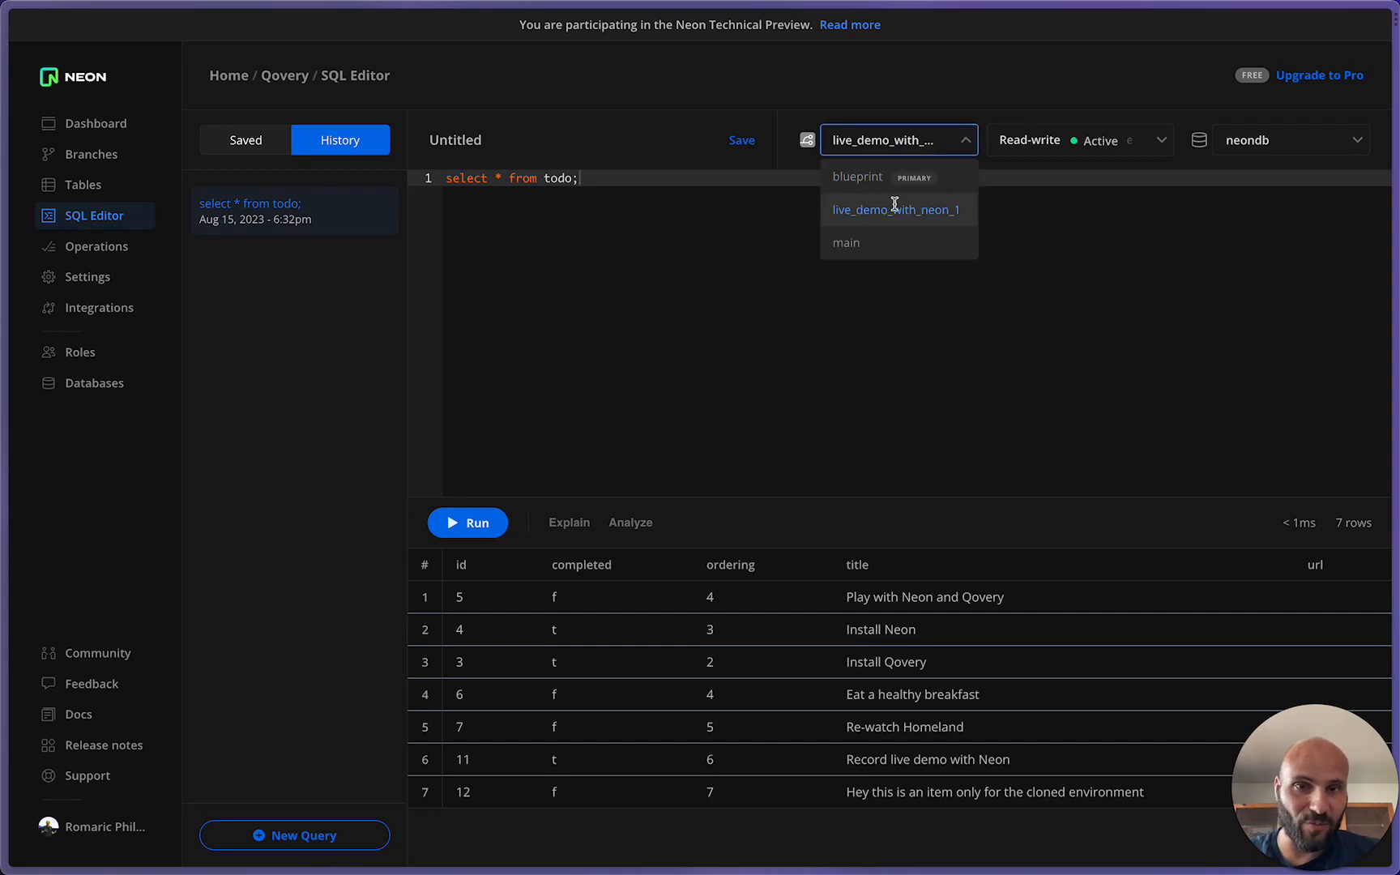
pyautogui.click(881, 179)
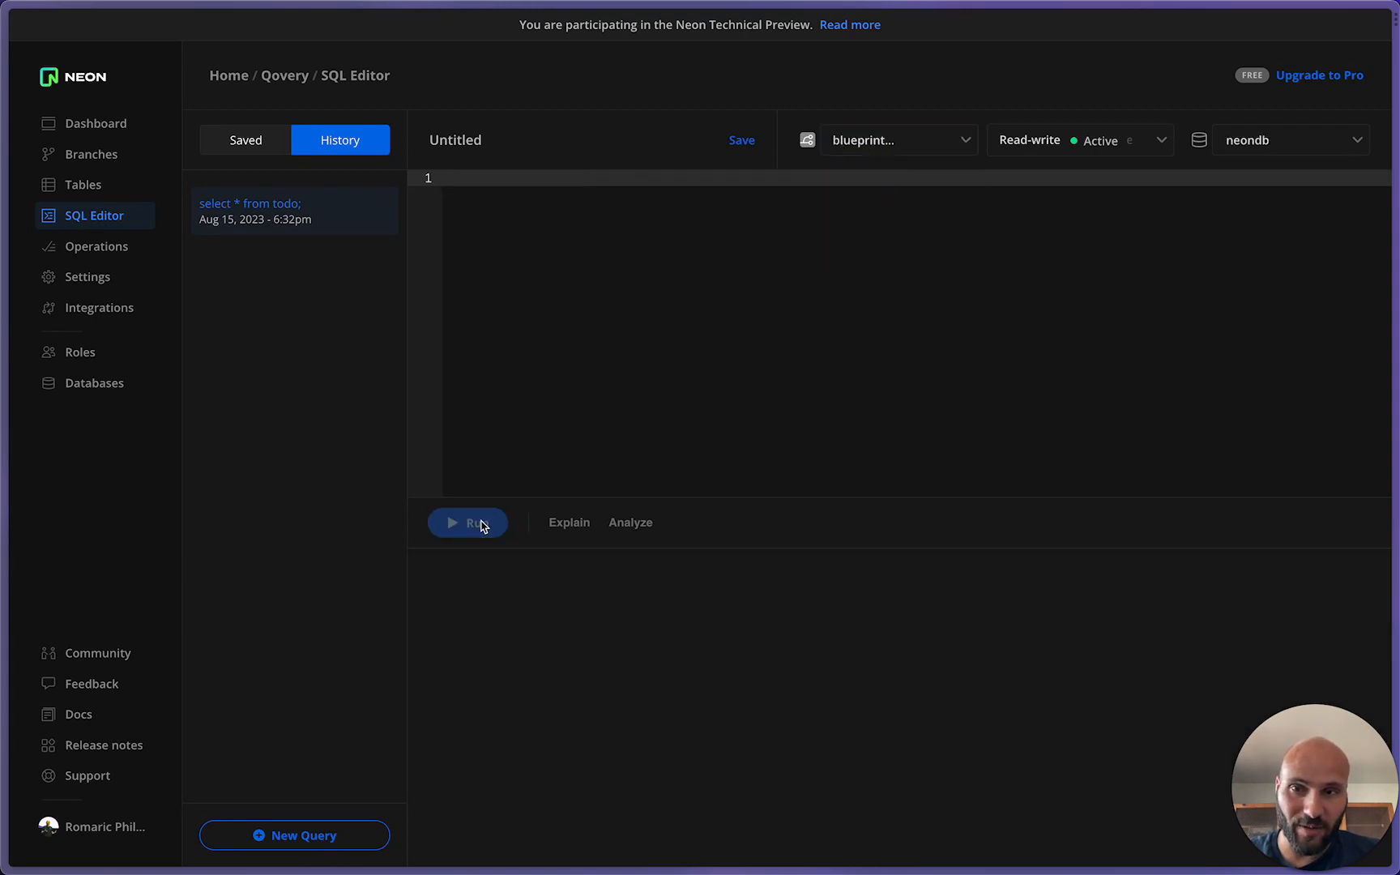
pyautogui.click(287, 225)
pyautogui.click(465, 523)
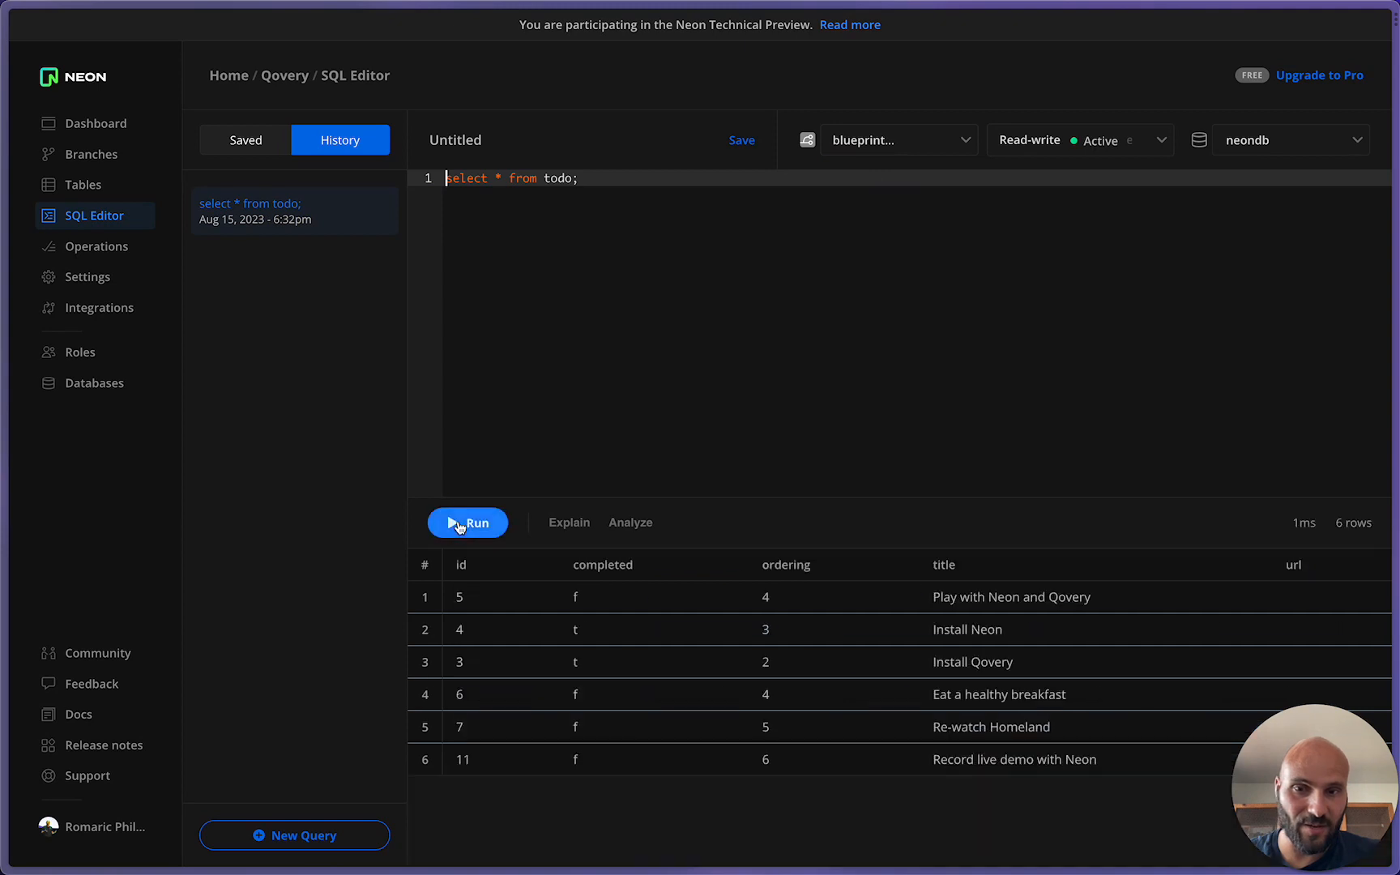
# Review the Neon project's branches list and switch back to the blueprint's TODO app in Qovery
pyautogui.click(101, 147)
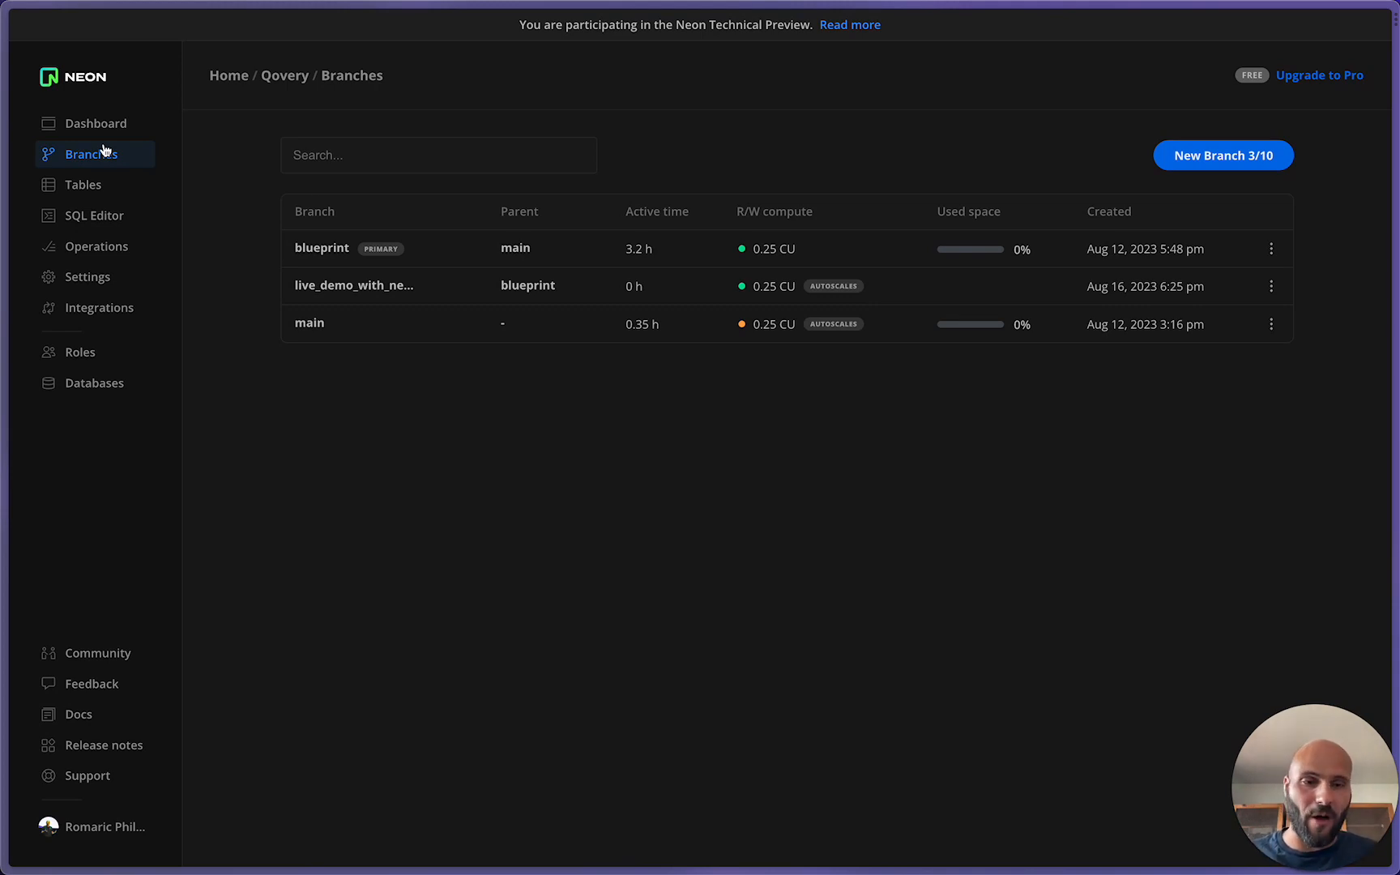
pyautogui.moveTo(4, 101)
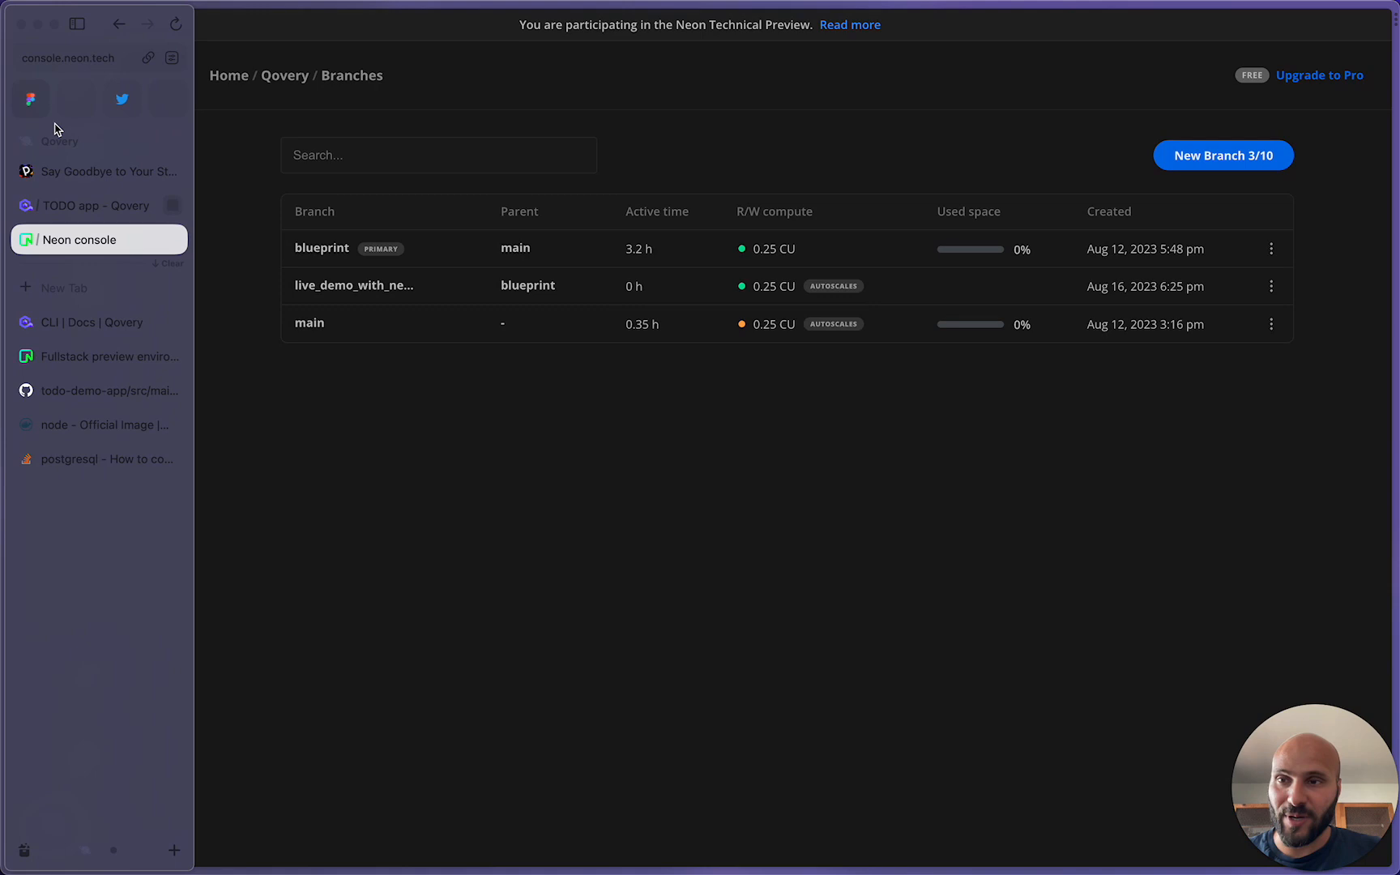
pyautogui.click(82, 203)
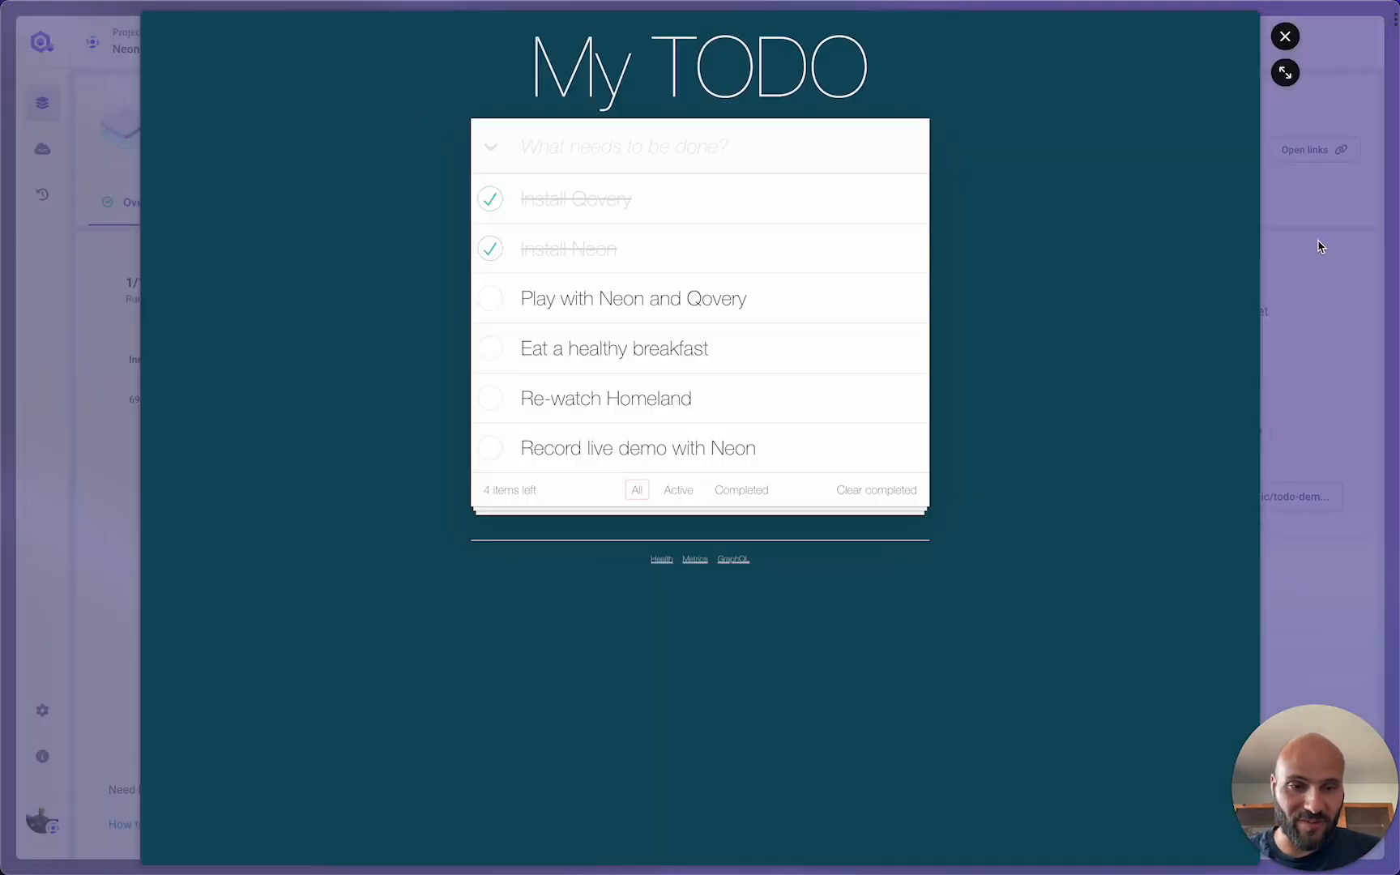
# Close the TODO app preview and delete the live-demo-with-neon-1 environment from the Neon project, entering "delete" as confirmation
pyautogui.click(1319, 247)
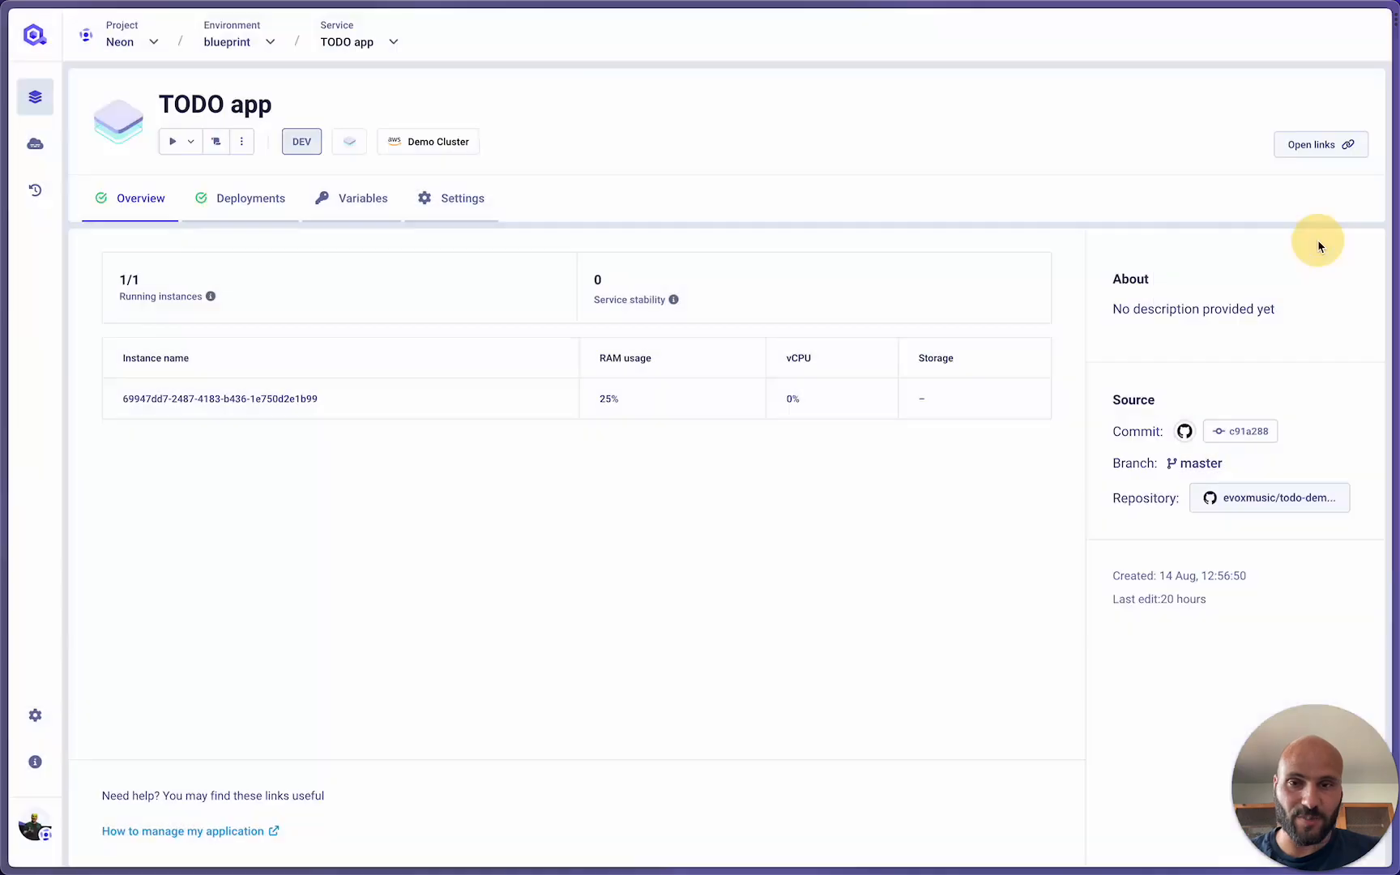
pyautogui.click(232, 44)
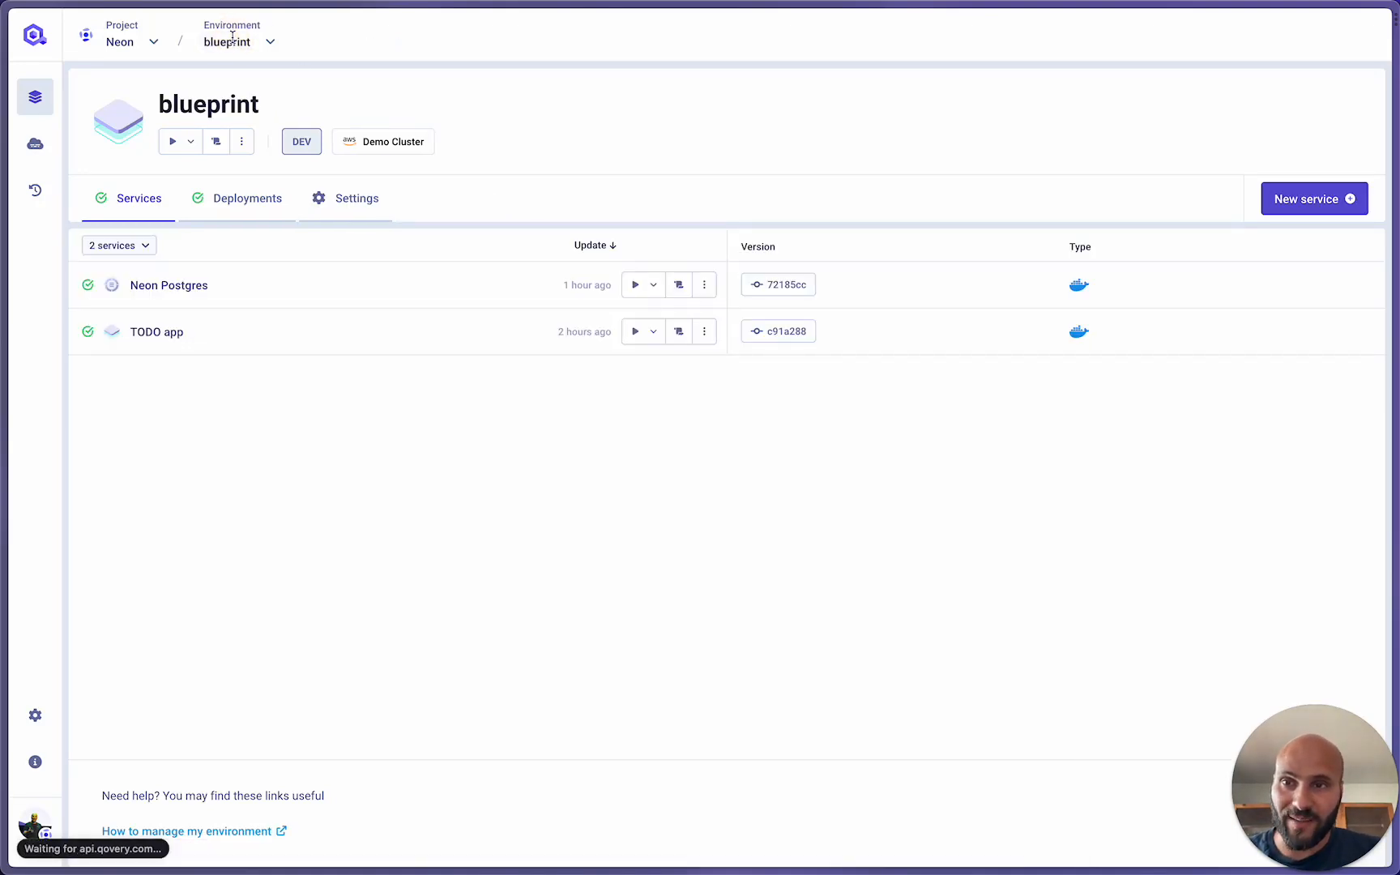
pyautogui.click(121, 47)
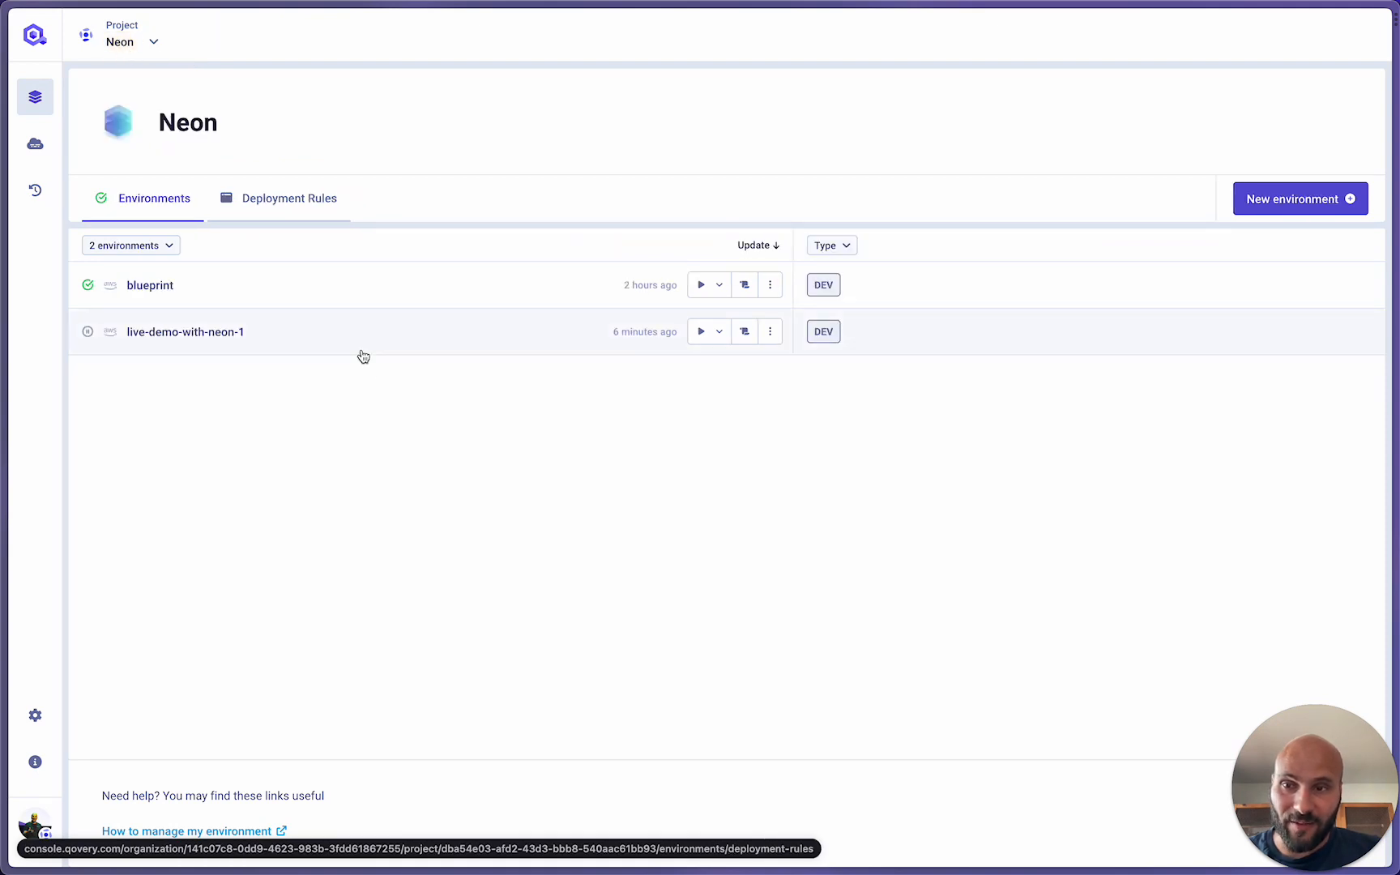
pyautogui.click(776, 334)
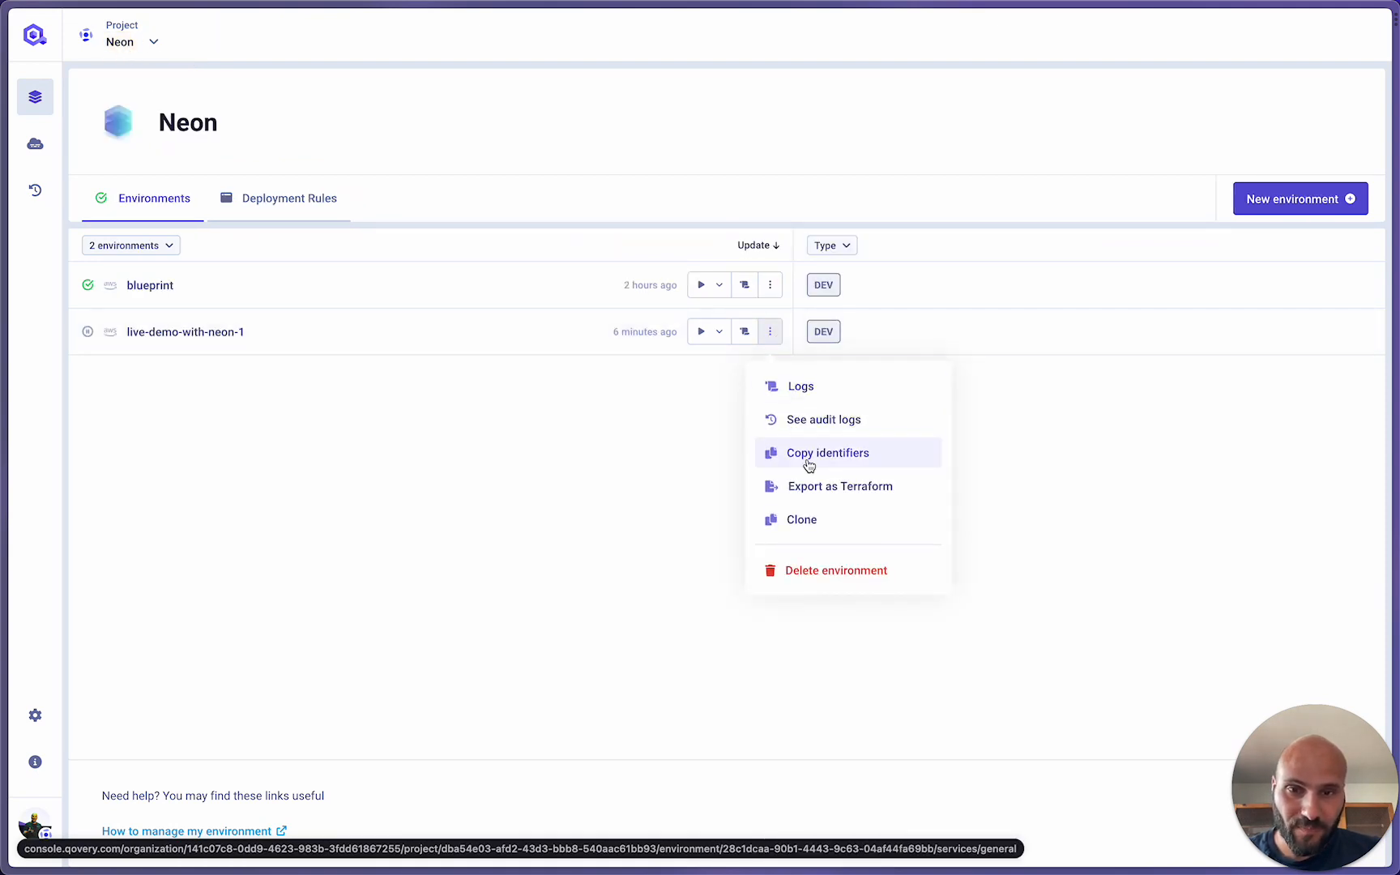
pyautogui.click(803, 455)
pyautogui.click(769, 331)
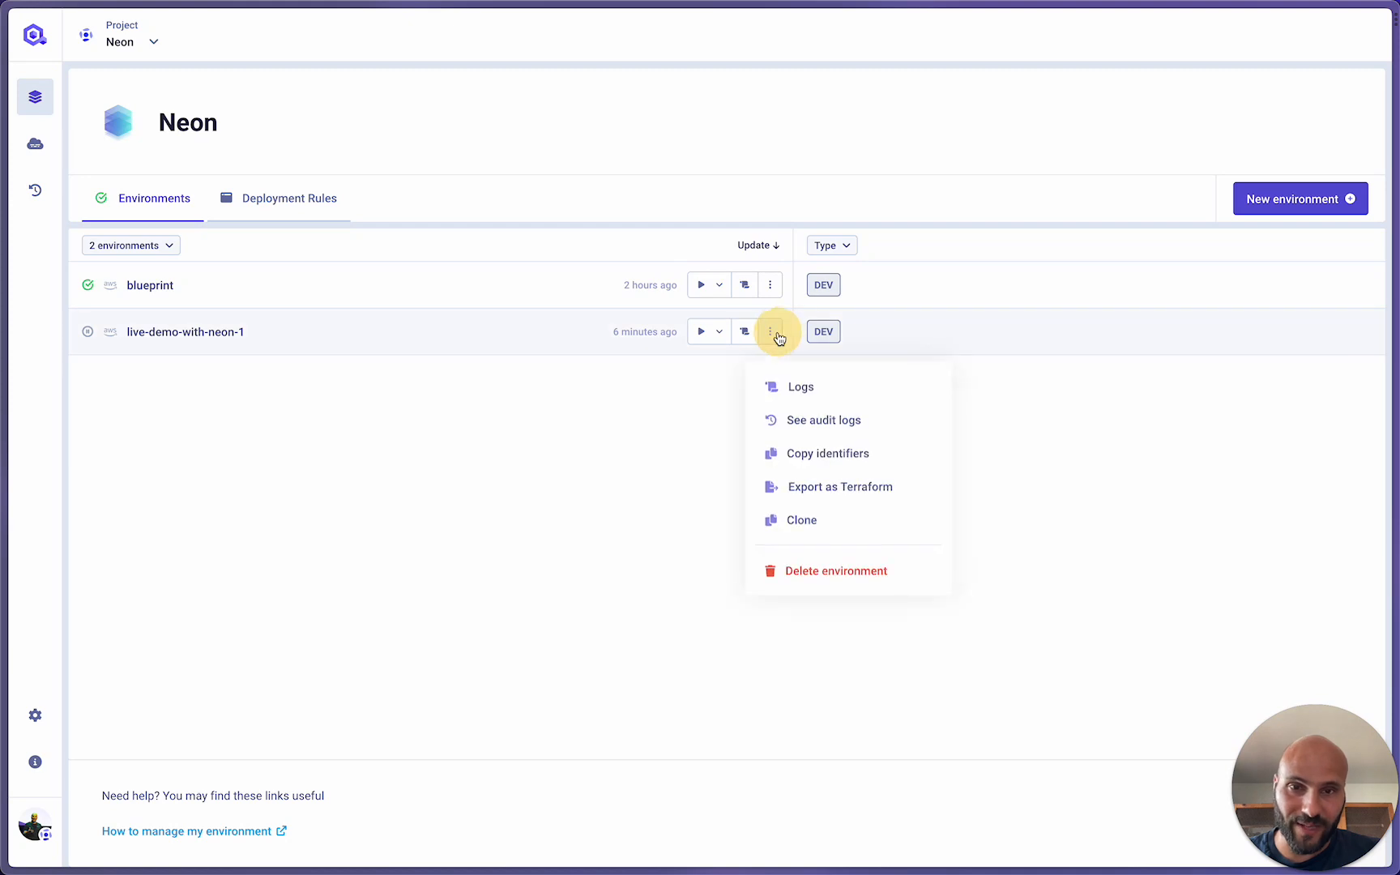
pyautogui.click(798, 572)
pyautogui.write('delete')
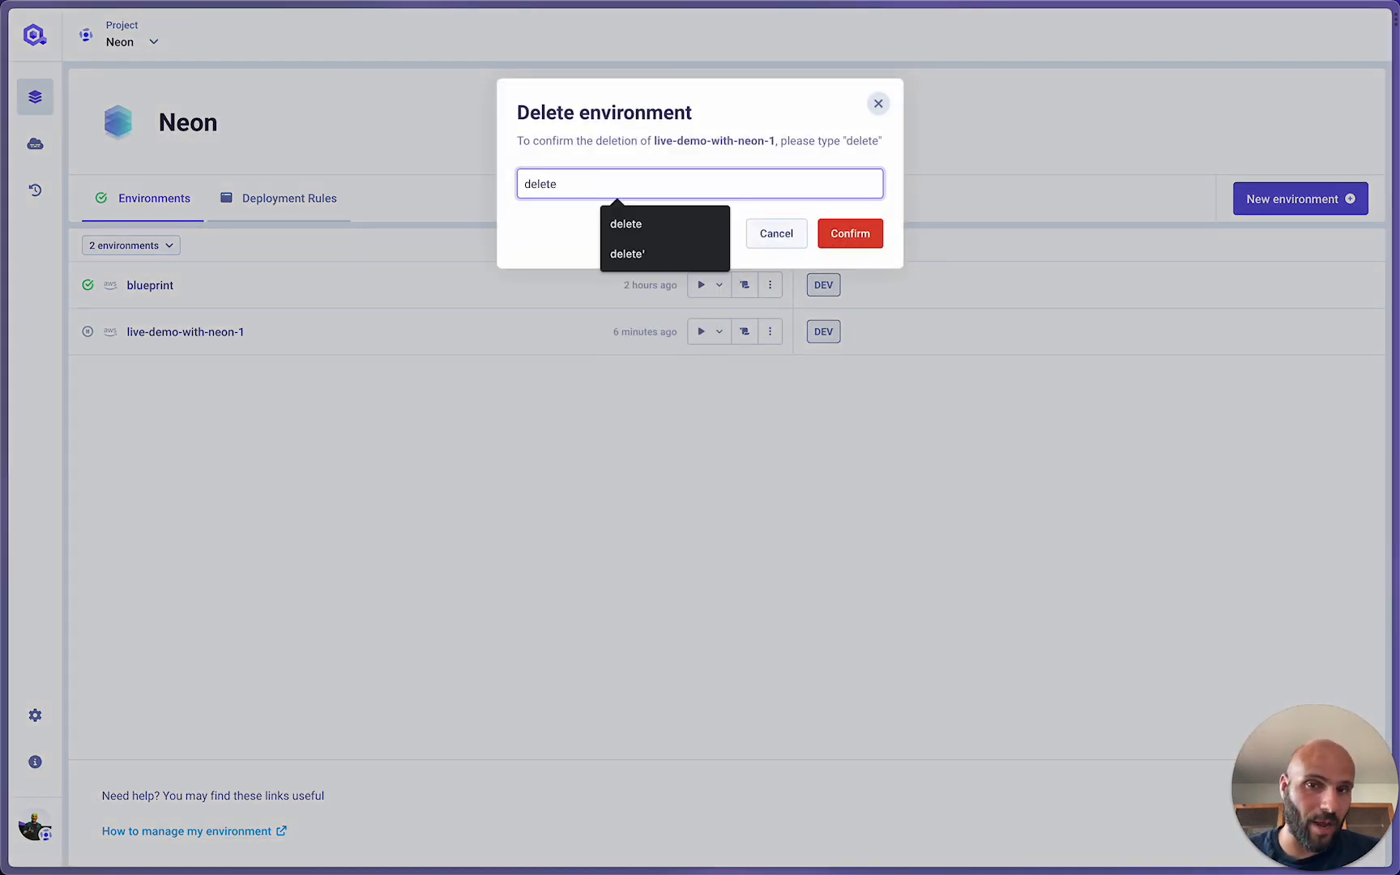
pyautogui.press('Return')
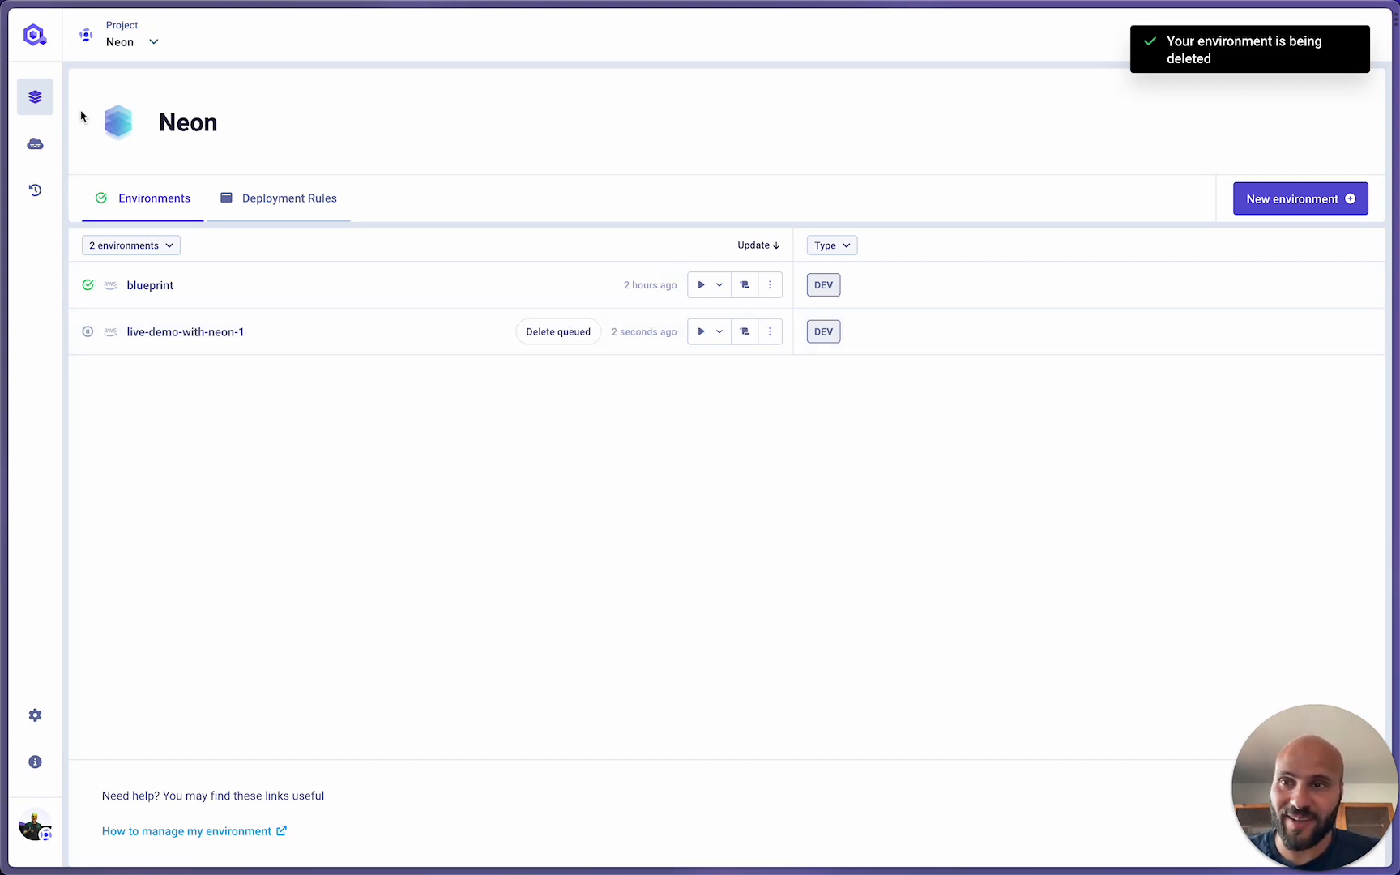
# Check the branches list in the Neon console and return to the environments list in Qovery
pyautogui.moveTo(3, 121)
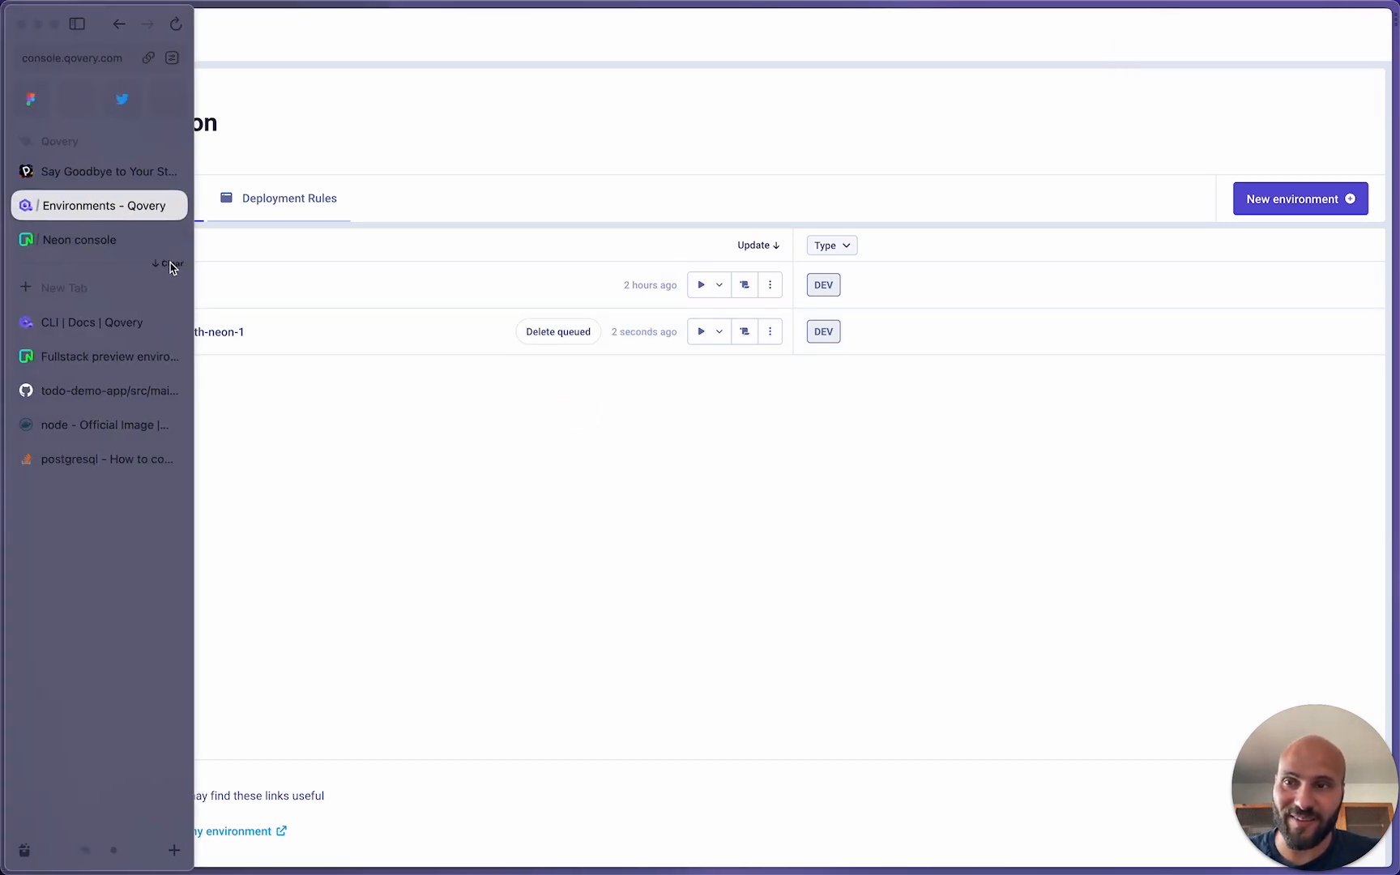
pyautogui.click(97, 241)
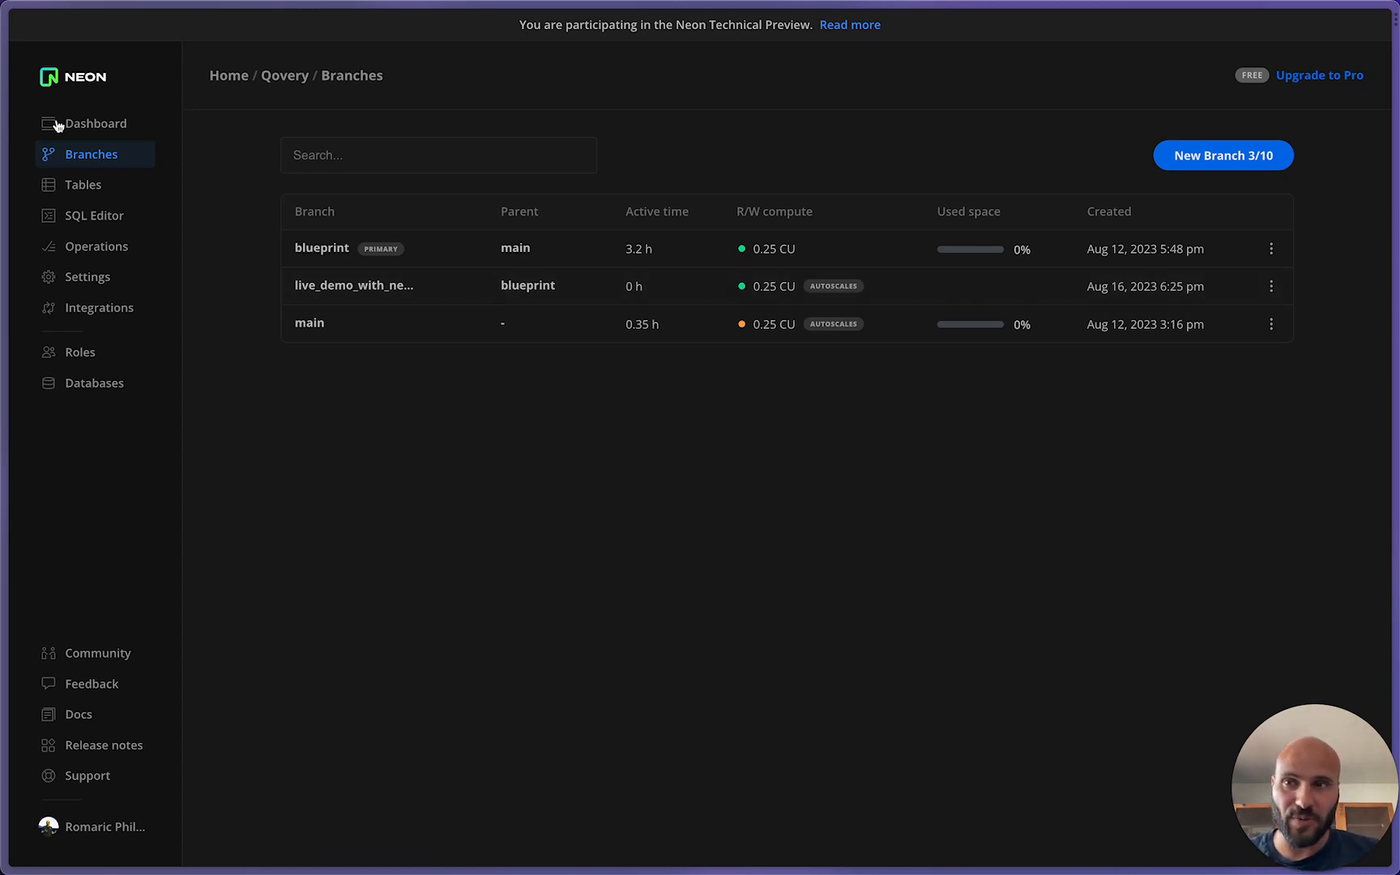
pyautogui.moveTo(6, 130)
pyautogui.click(93, 210)
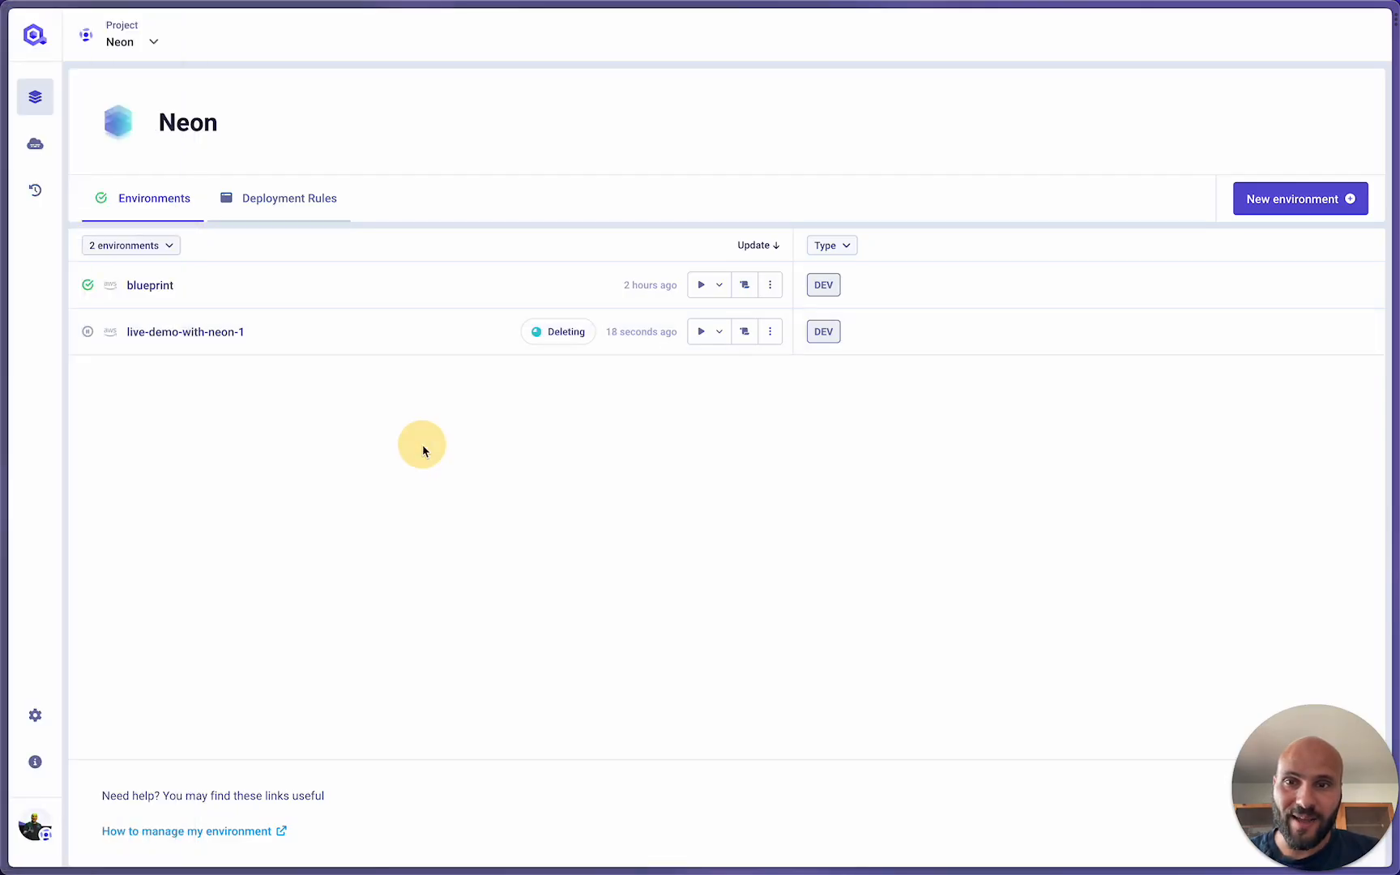
# Inspect the Neon Postgres deployment logs of the live-demo-with-neon-1 environment and go back to its services
pyautogui.click(401, 331)
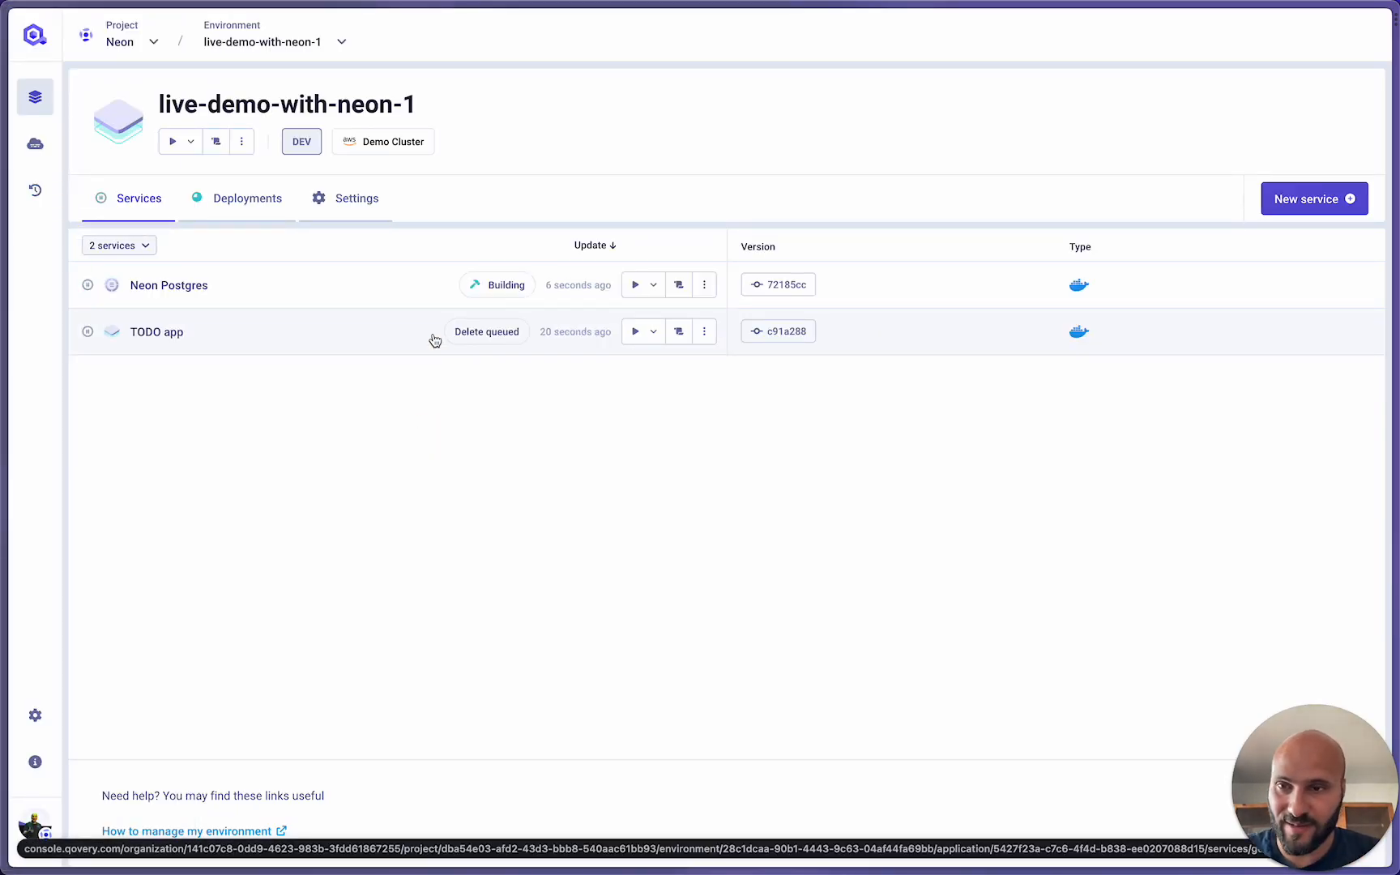
pyautogui.click(217, 143)
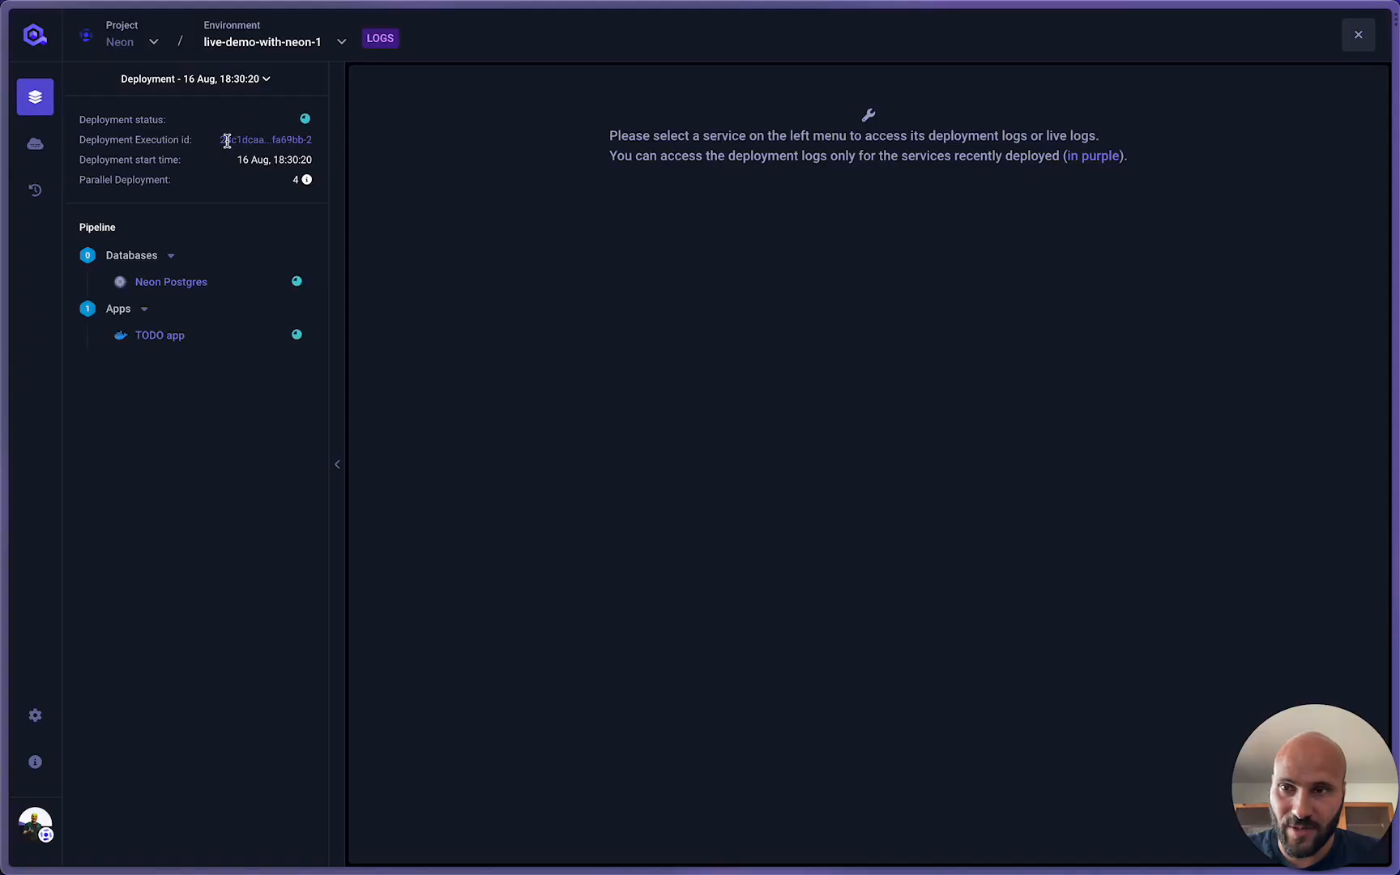
pyautogui.click(195, 279)
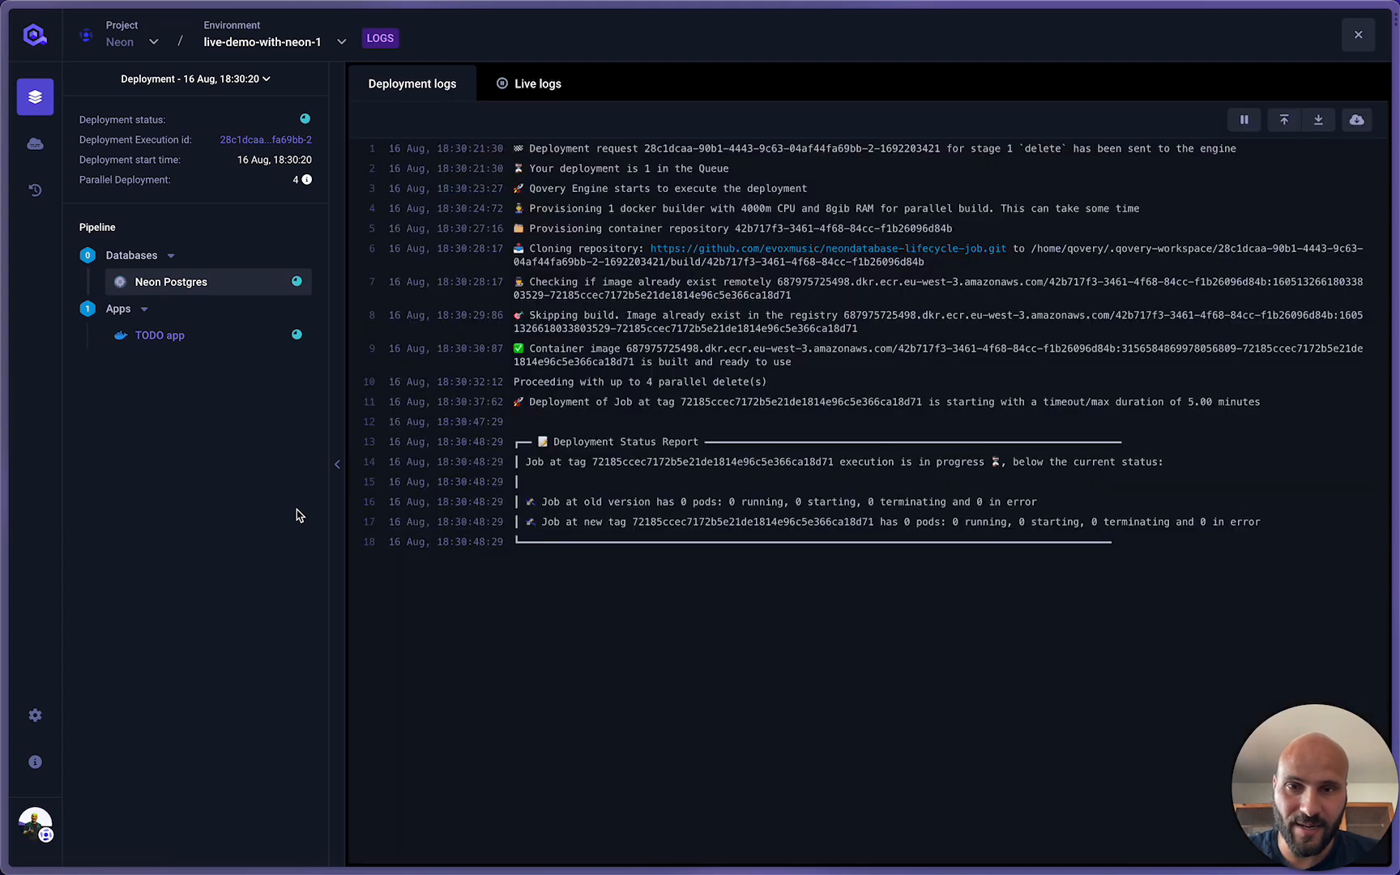
pyautogui.click(40, 98)
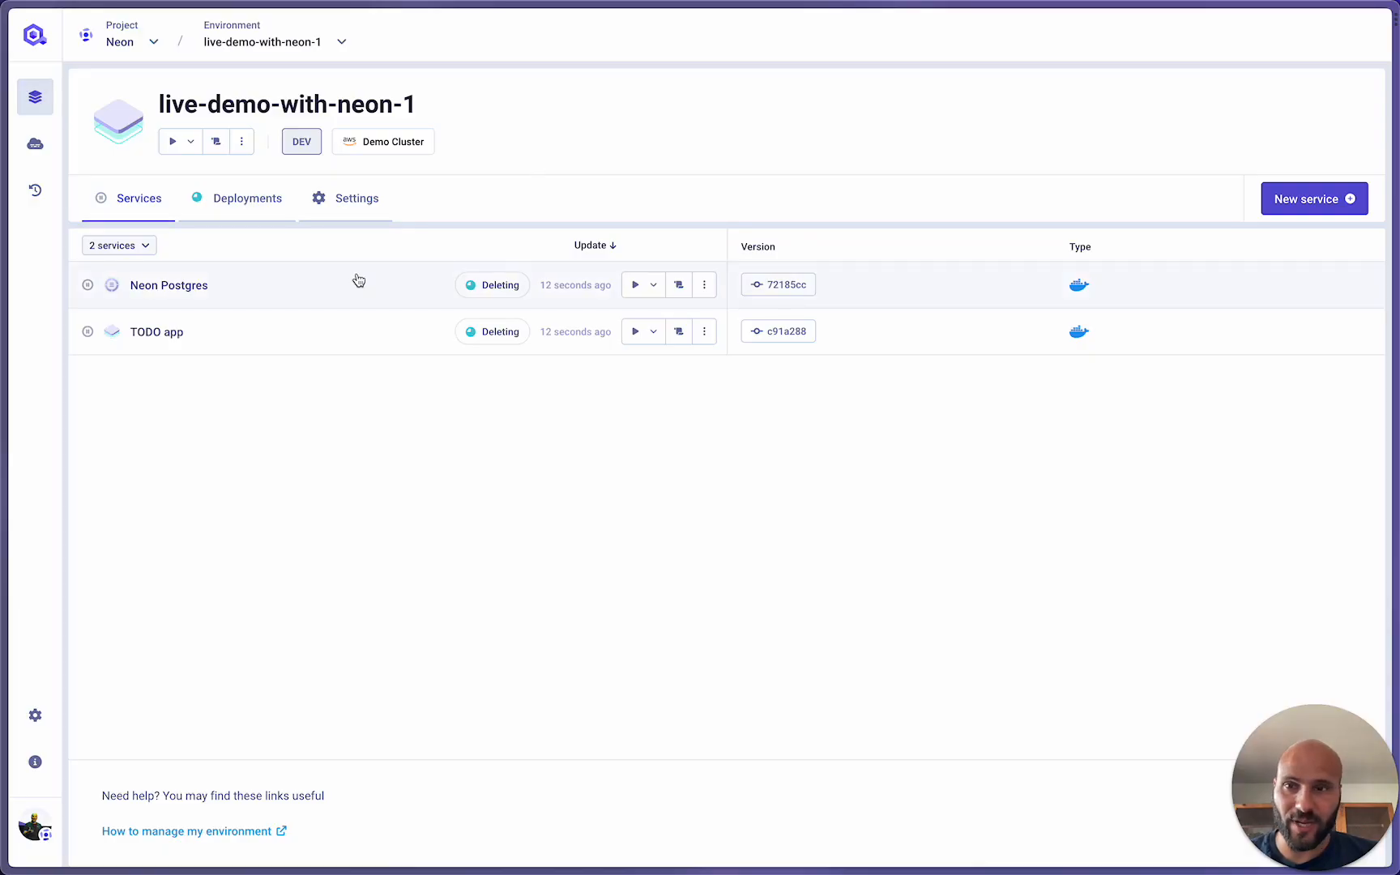
# Open the Neon Postgres service's GitHub repository and examine the neonctl branches create command in create-branch.sh
pyautogui.click(300, 281)
pyautogui.click(1272, 497)
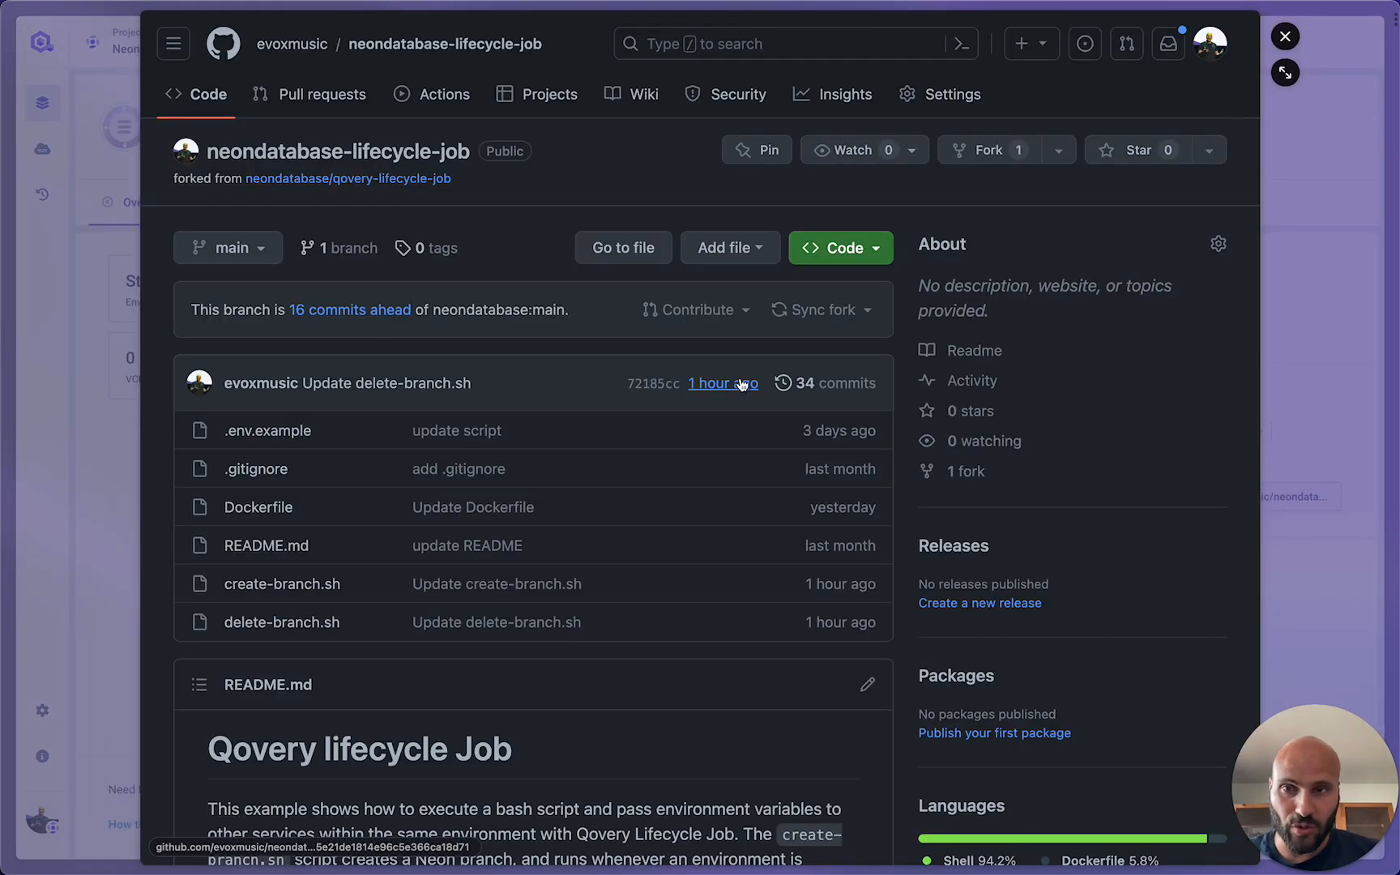
pyautogui.scroll(-3, 518, 365)
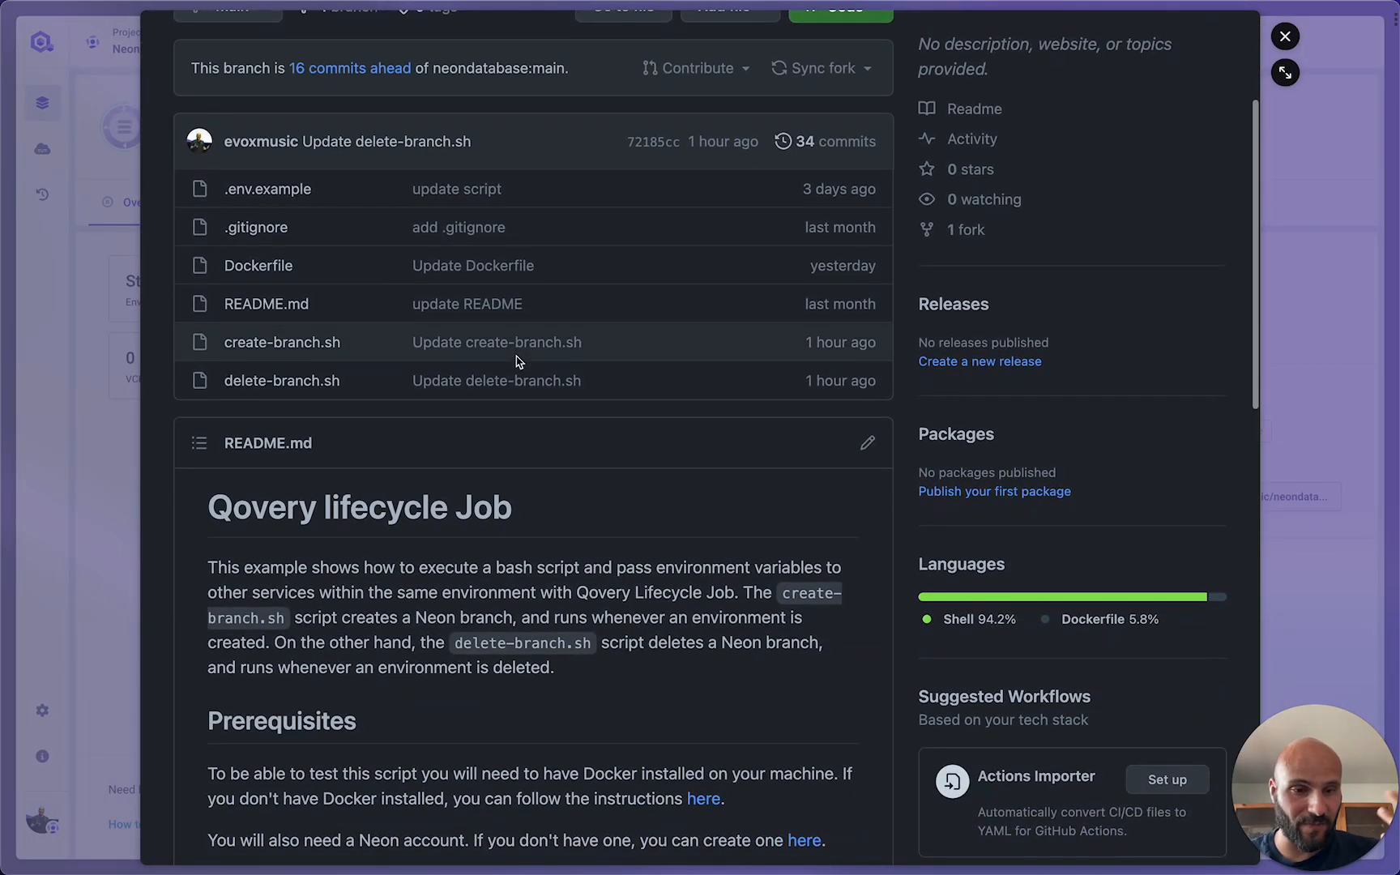
pyautogui.click(264, 344)
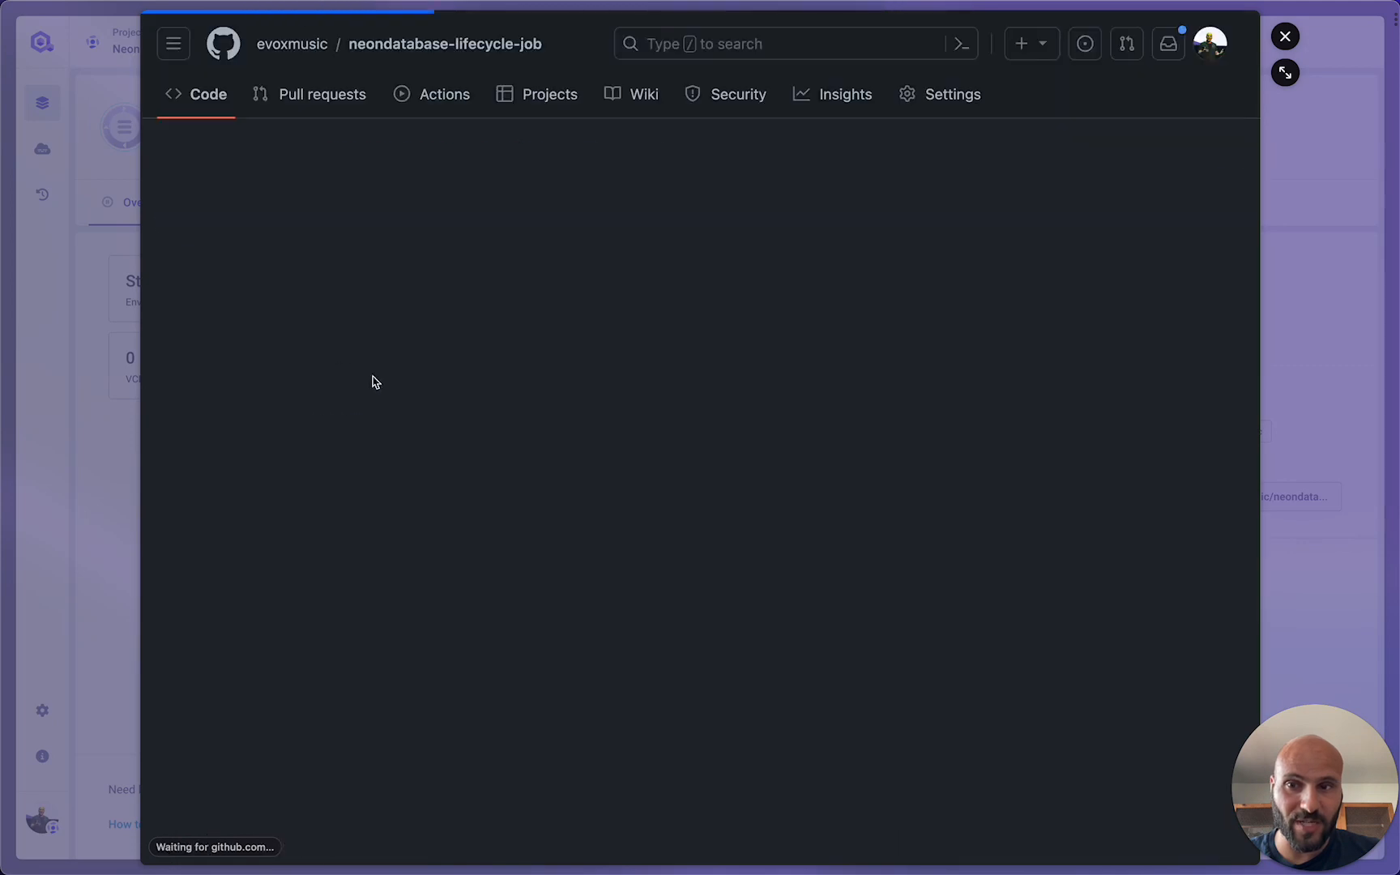
pyautogui.scroll(-12, 387, 382)
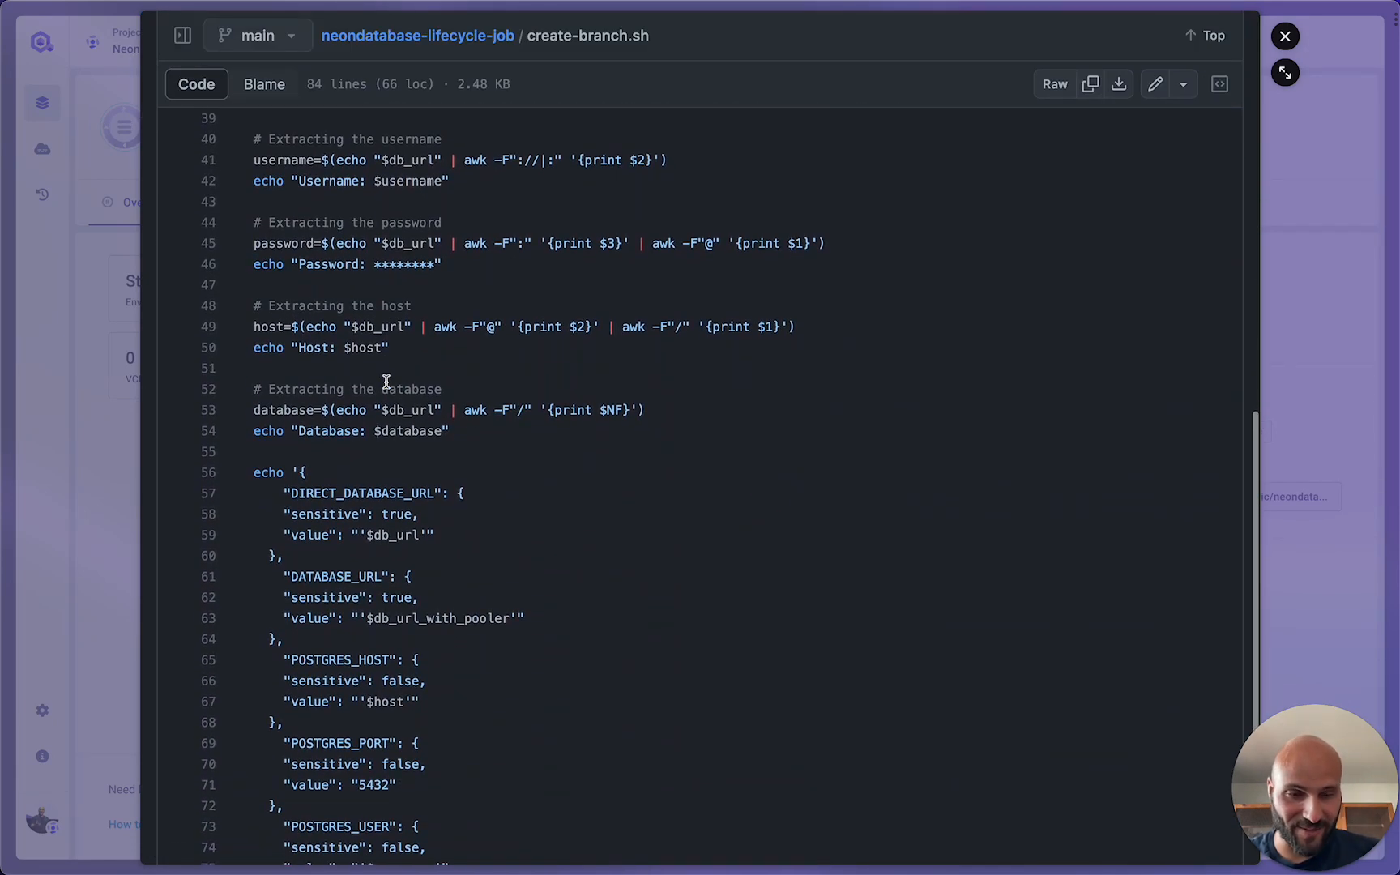
pyautogui.scroll(8, 387, 382)
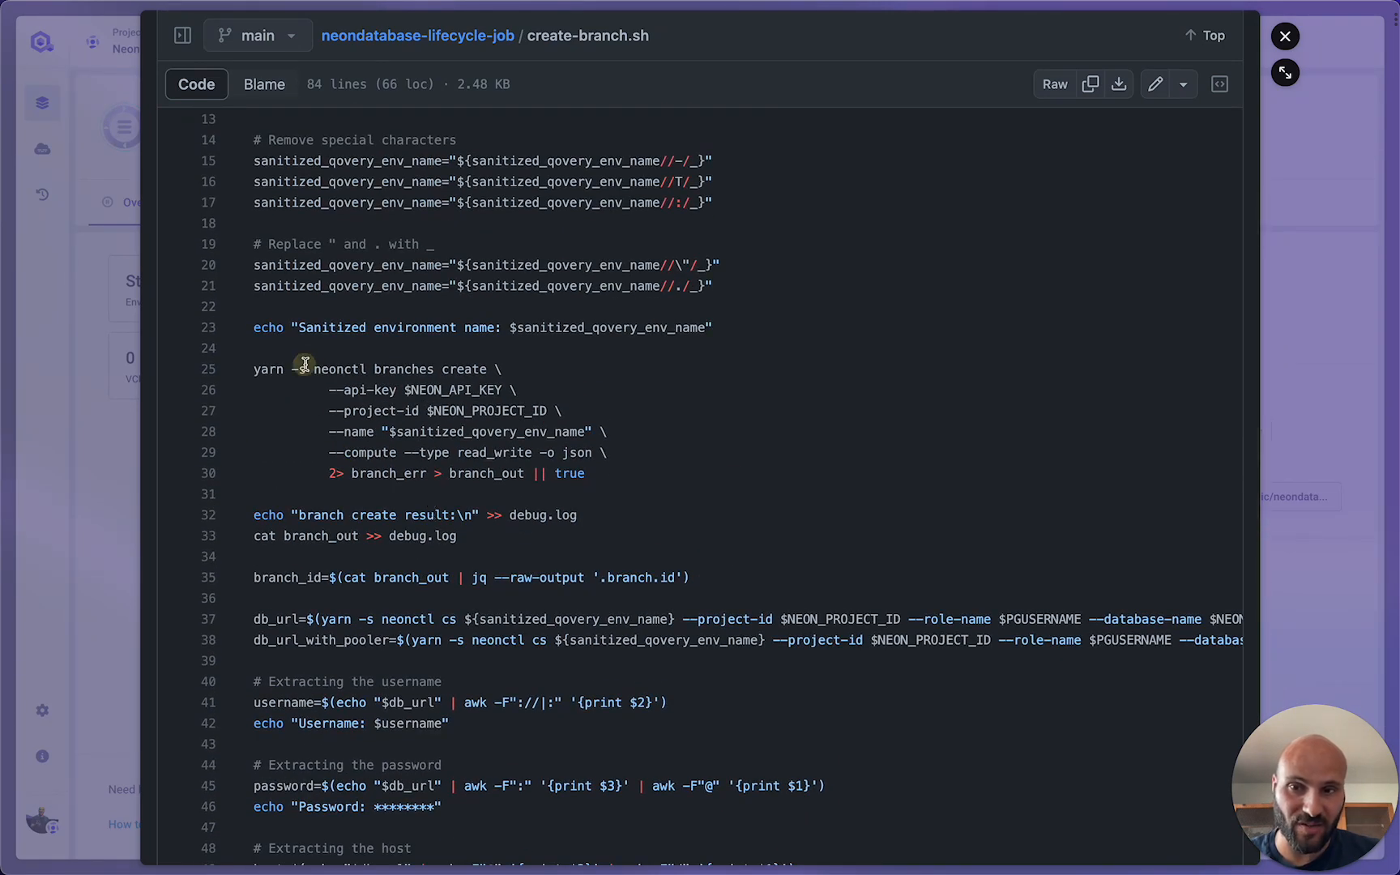
pyautogui.moveTo(308, 369); pyautogui.dragTo(589, 462)
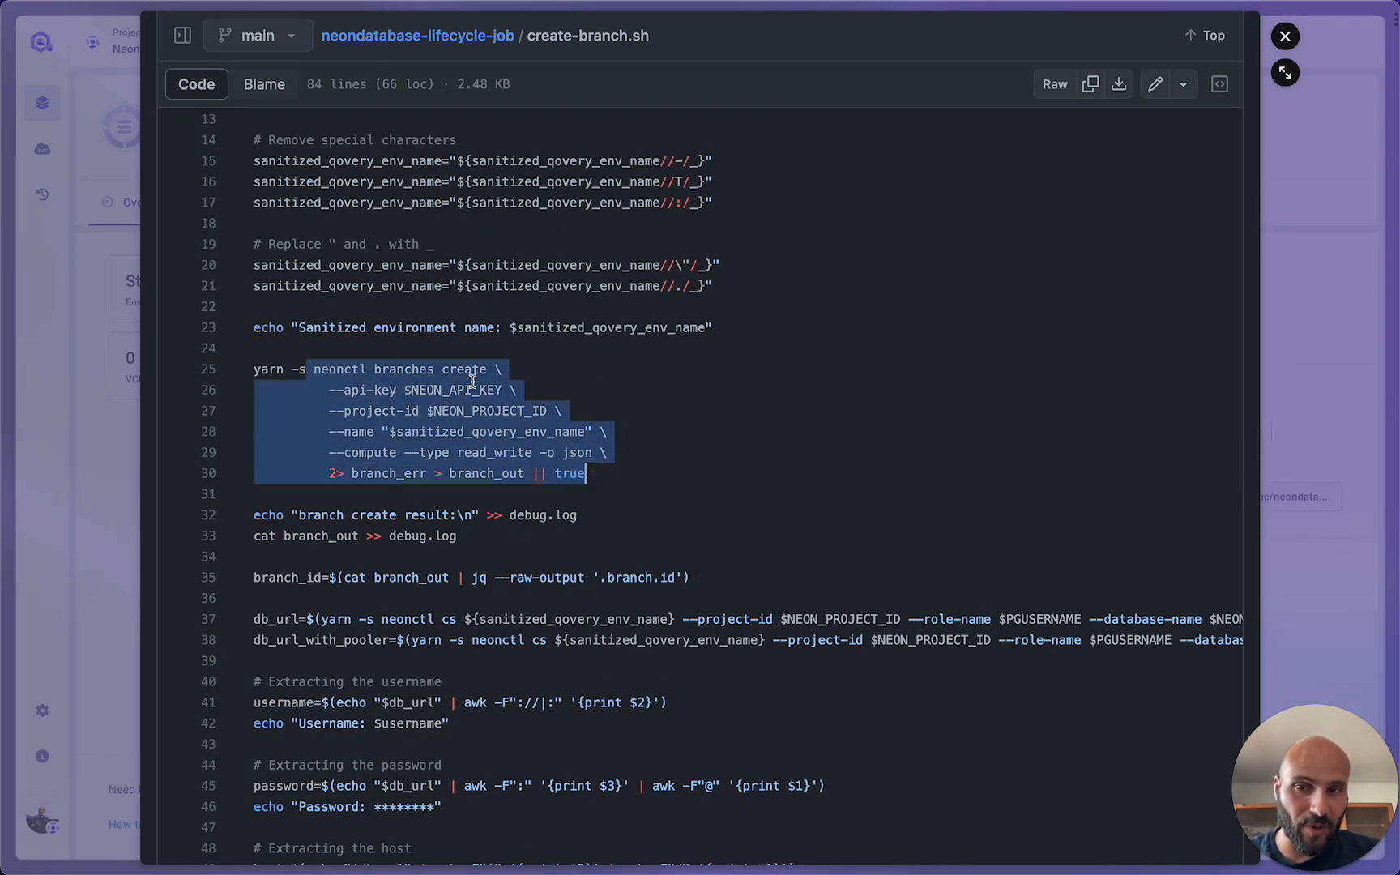
pyautogui.hscroll(1, 464, 440)
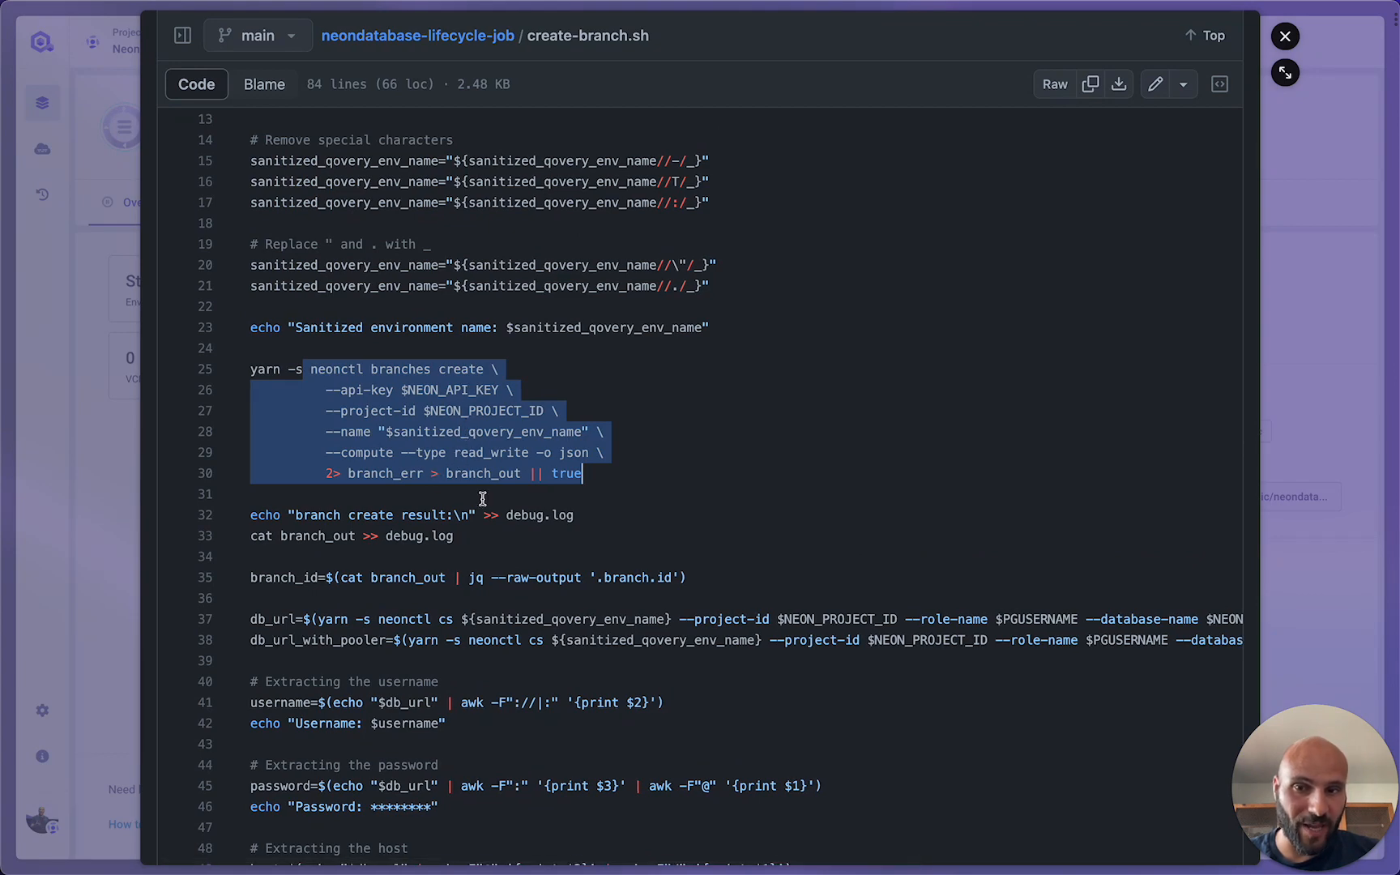
# Examine the variables create-branch.sh writes to /qovery-output/qovery-output.json, highlighting the JSON block and output path, and close the repository preview
pyautogui.scroll(-10, 481, 493)
pyautogui.scroll(-2, 551, 500)
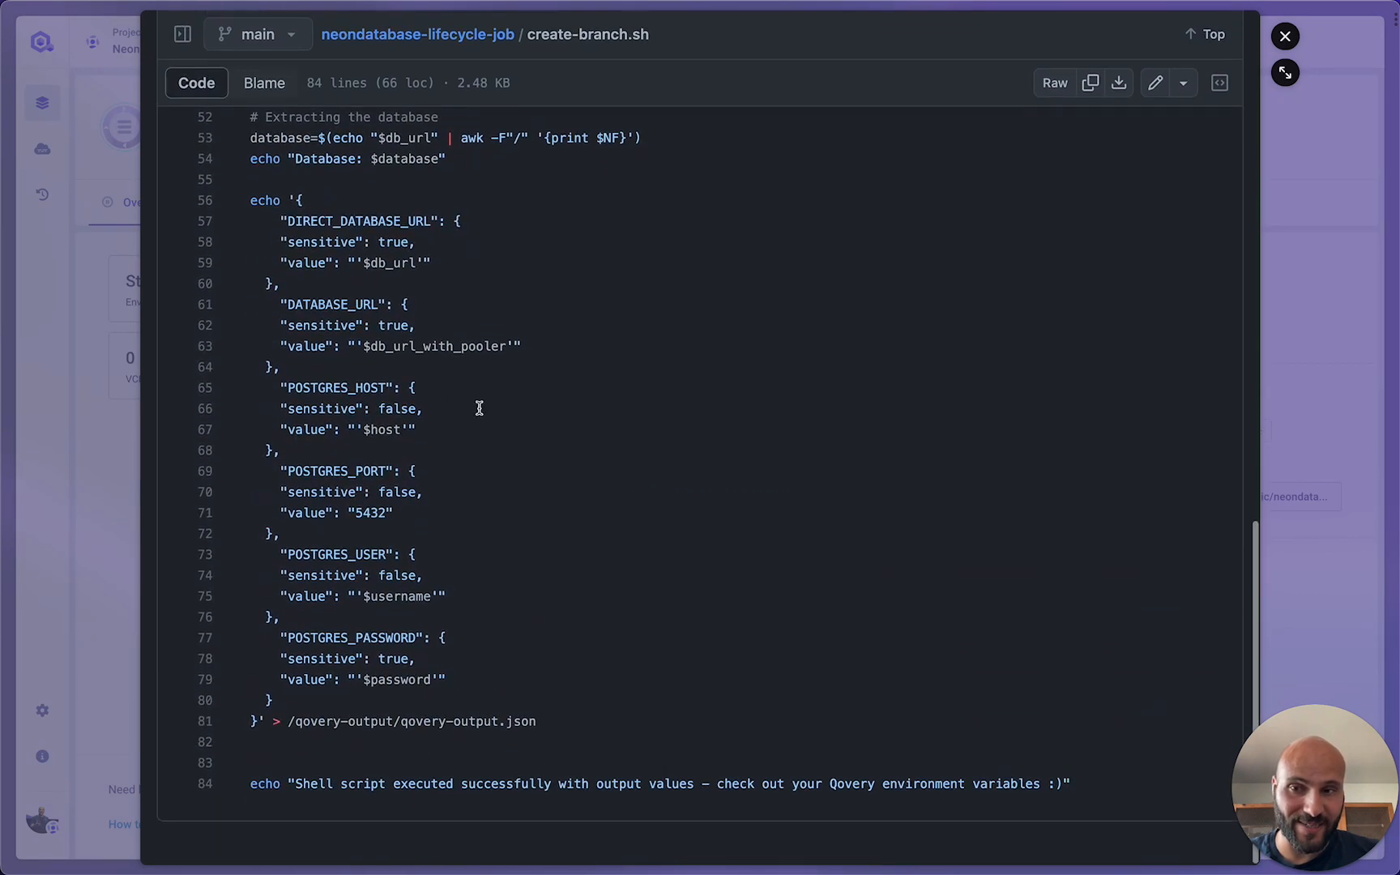
pyautogui.moveTo(251, 200); pyautogui.dragTo(414, 726)
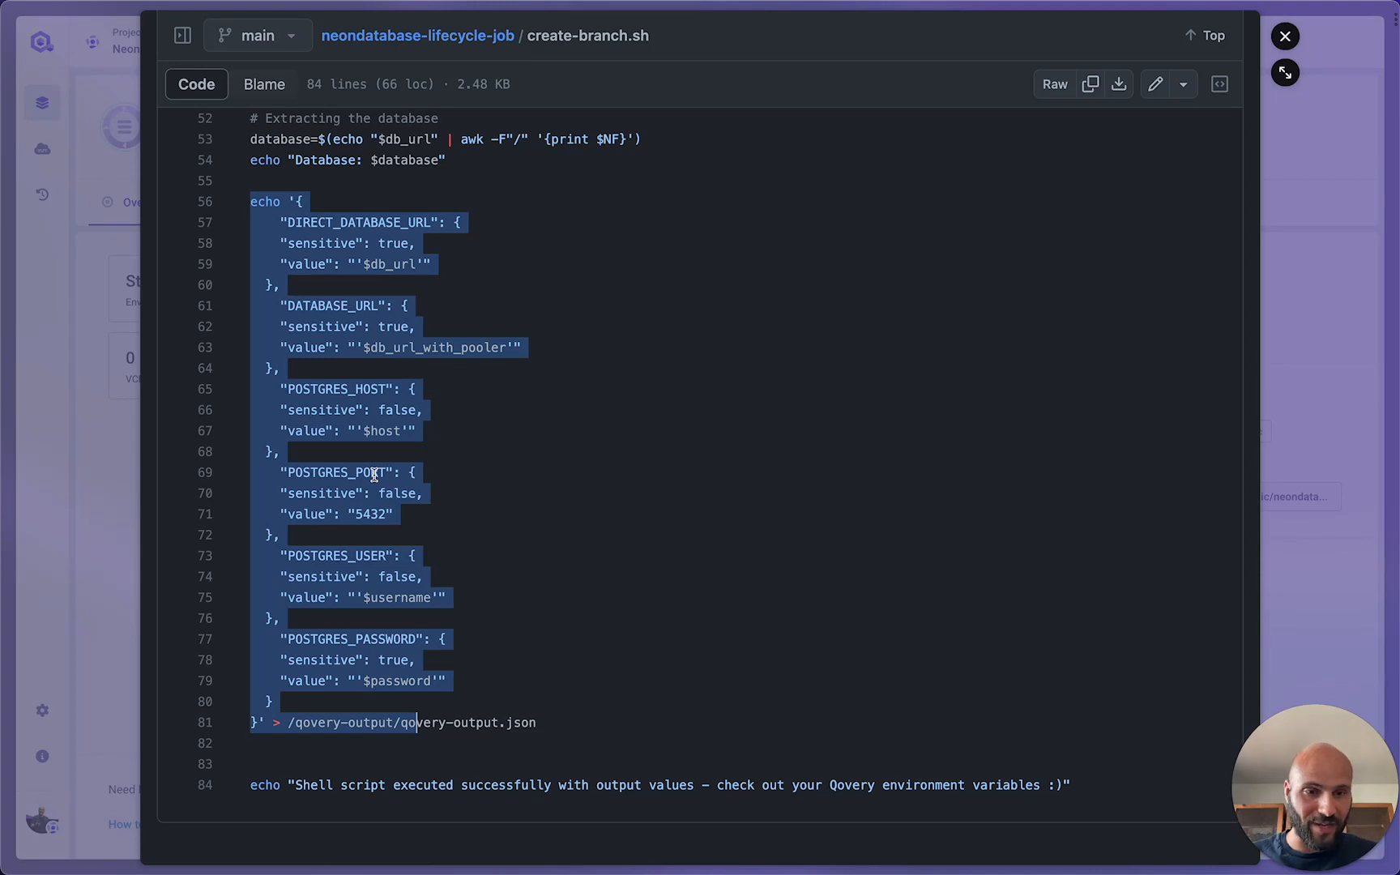
pyautogui.click(363, 514)
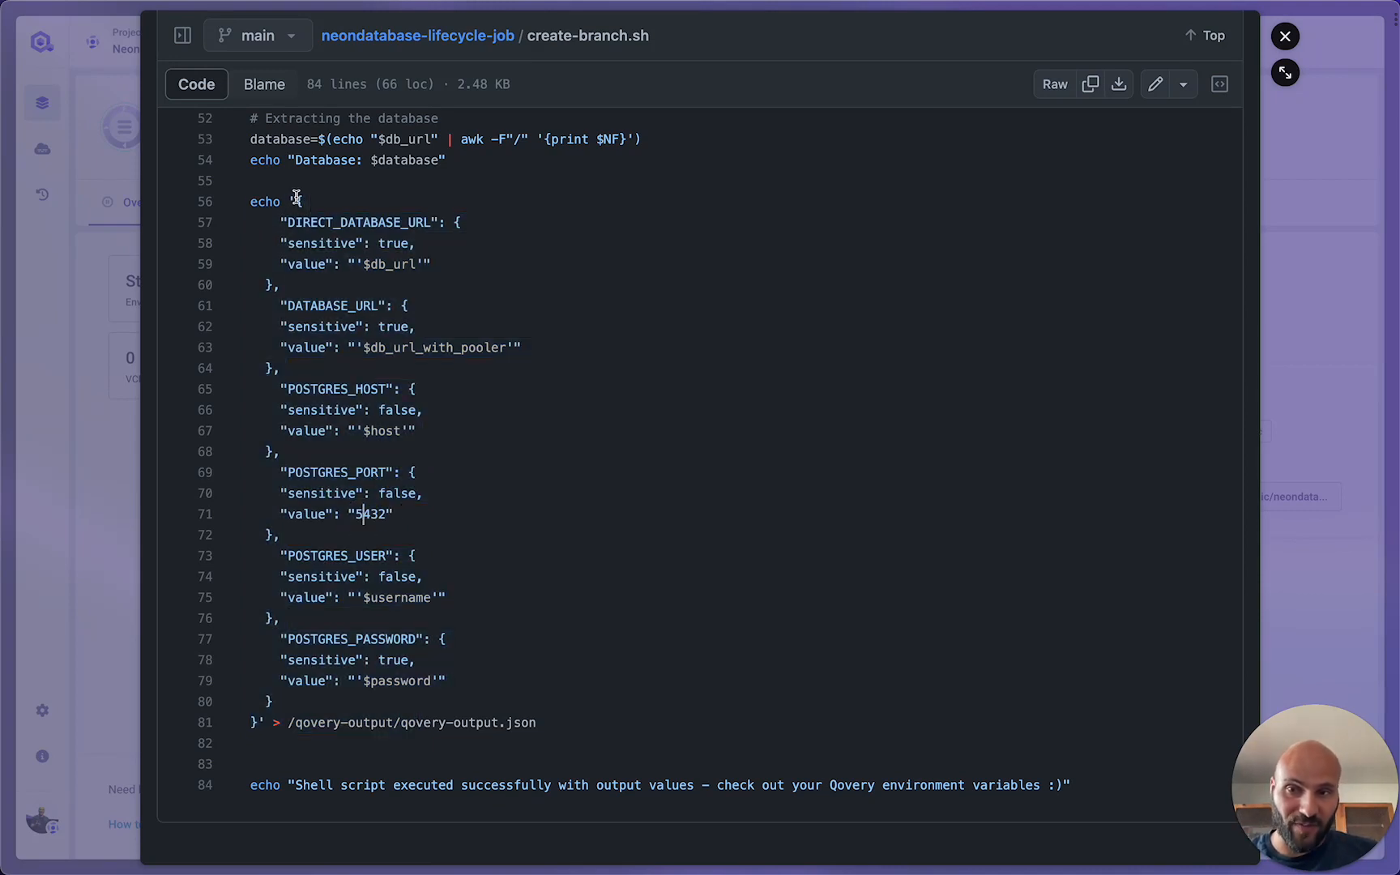
pyautogui.moveTo(287, 201); pyautogui.dragTo(537, 722)
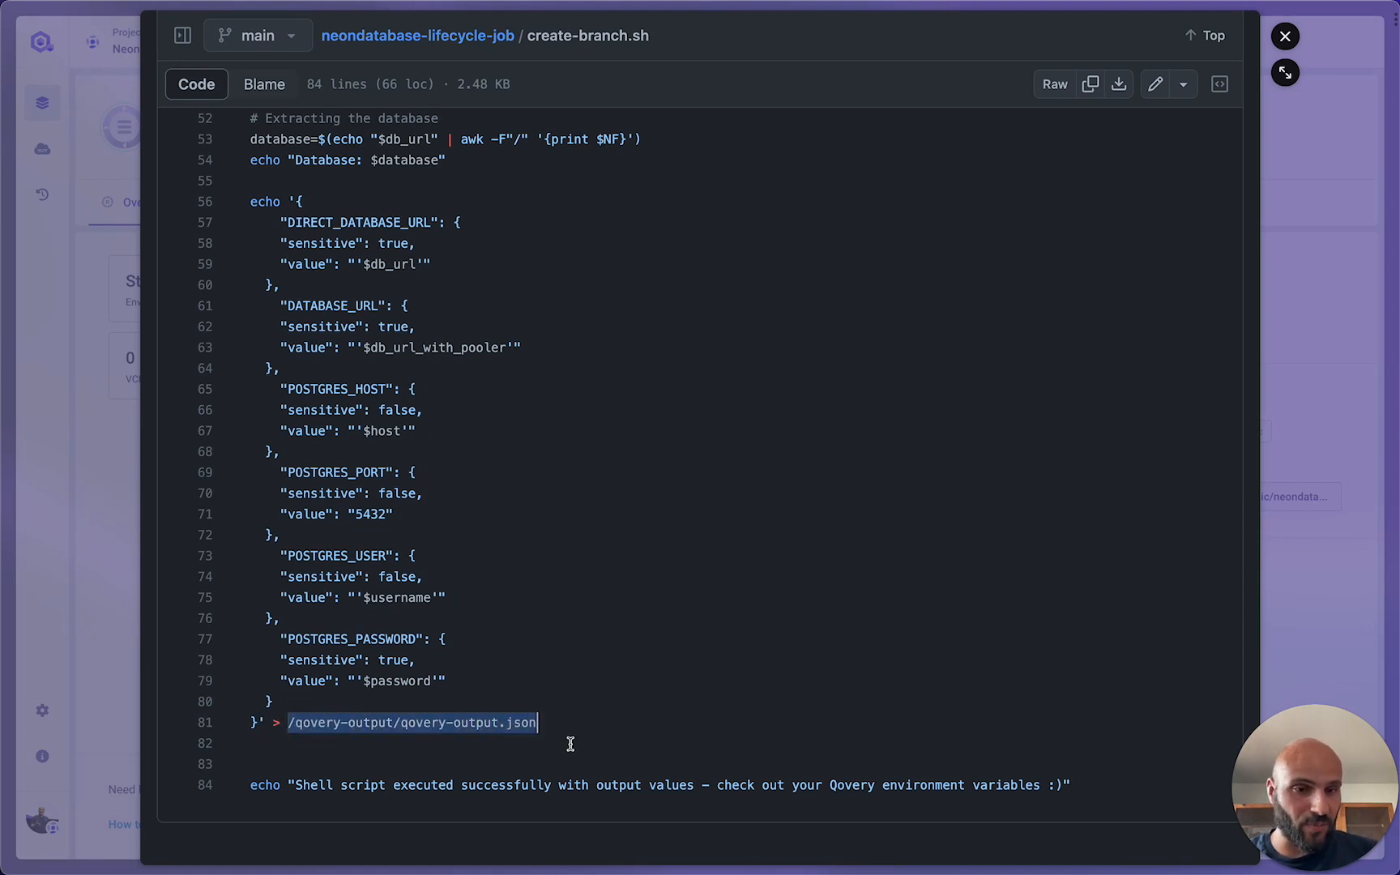
pyautogui.click(1304, 423)
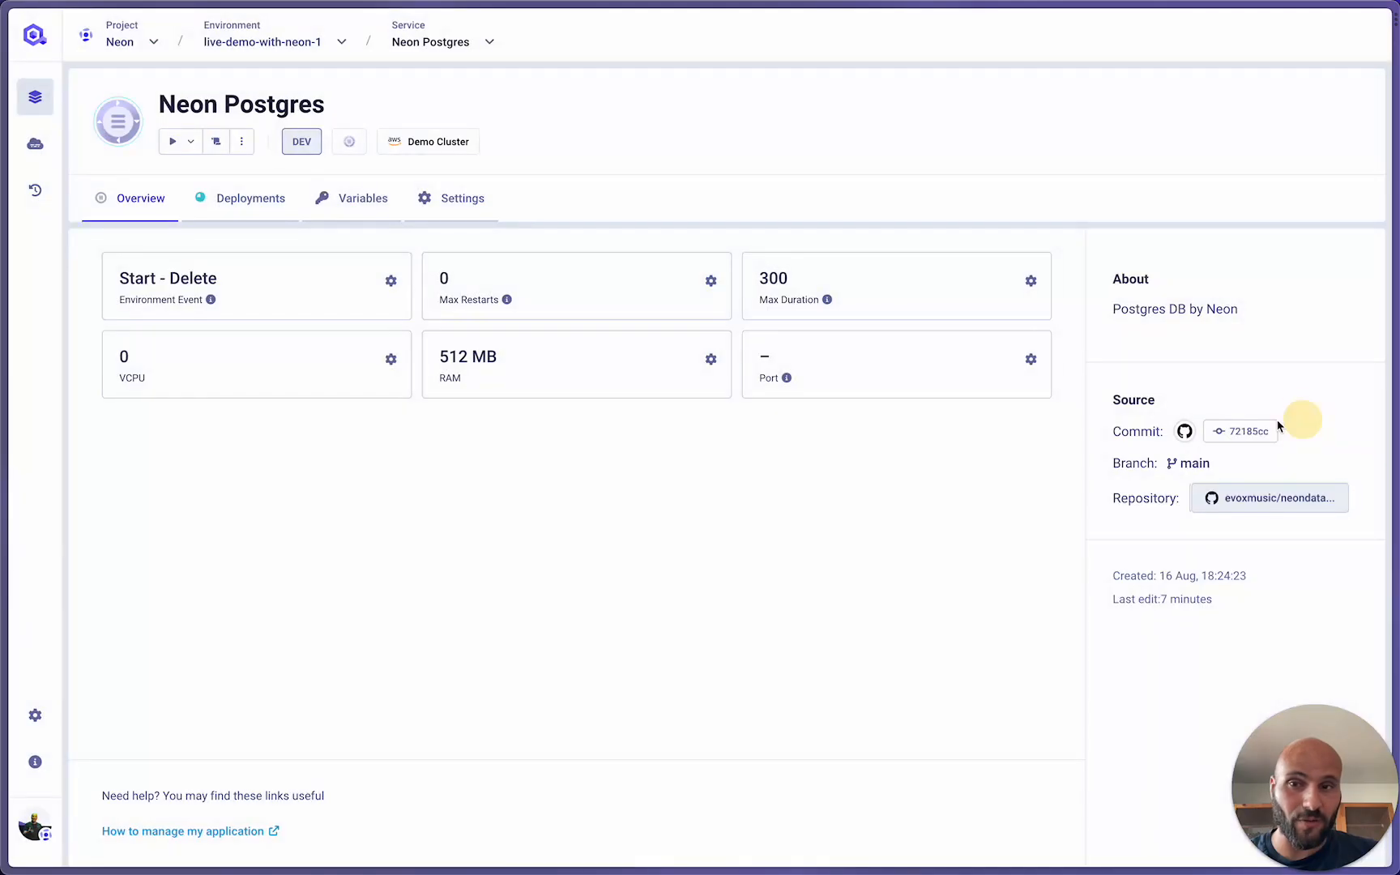
# Switch to the blueprint environment and review the TODO app's environment variables and their aliases
pyautogui.click(224, 41)
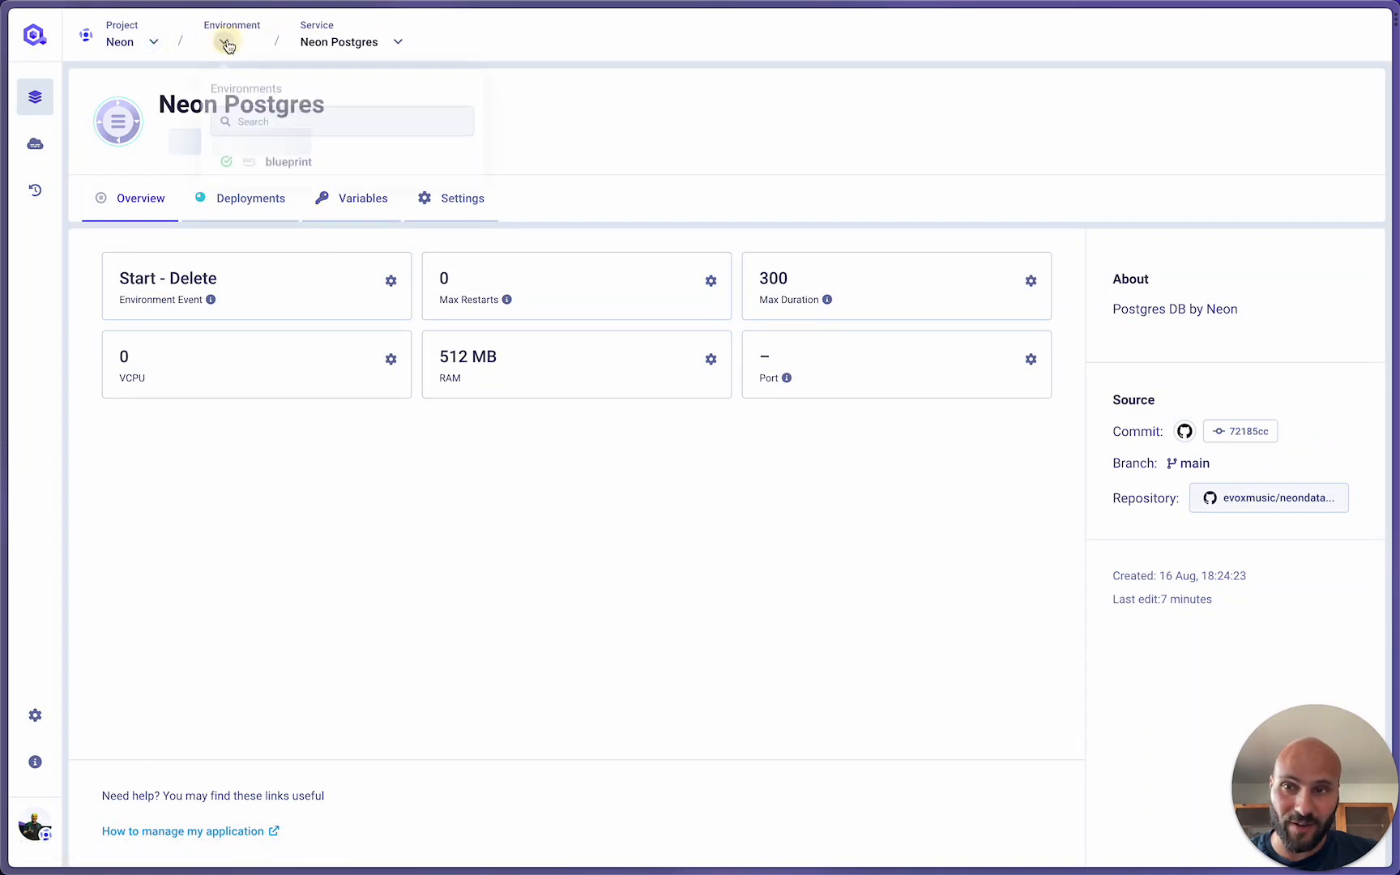
pyautogui.click(272, 155)
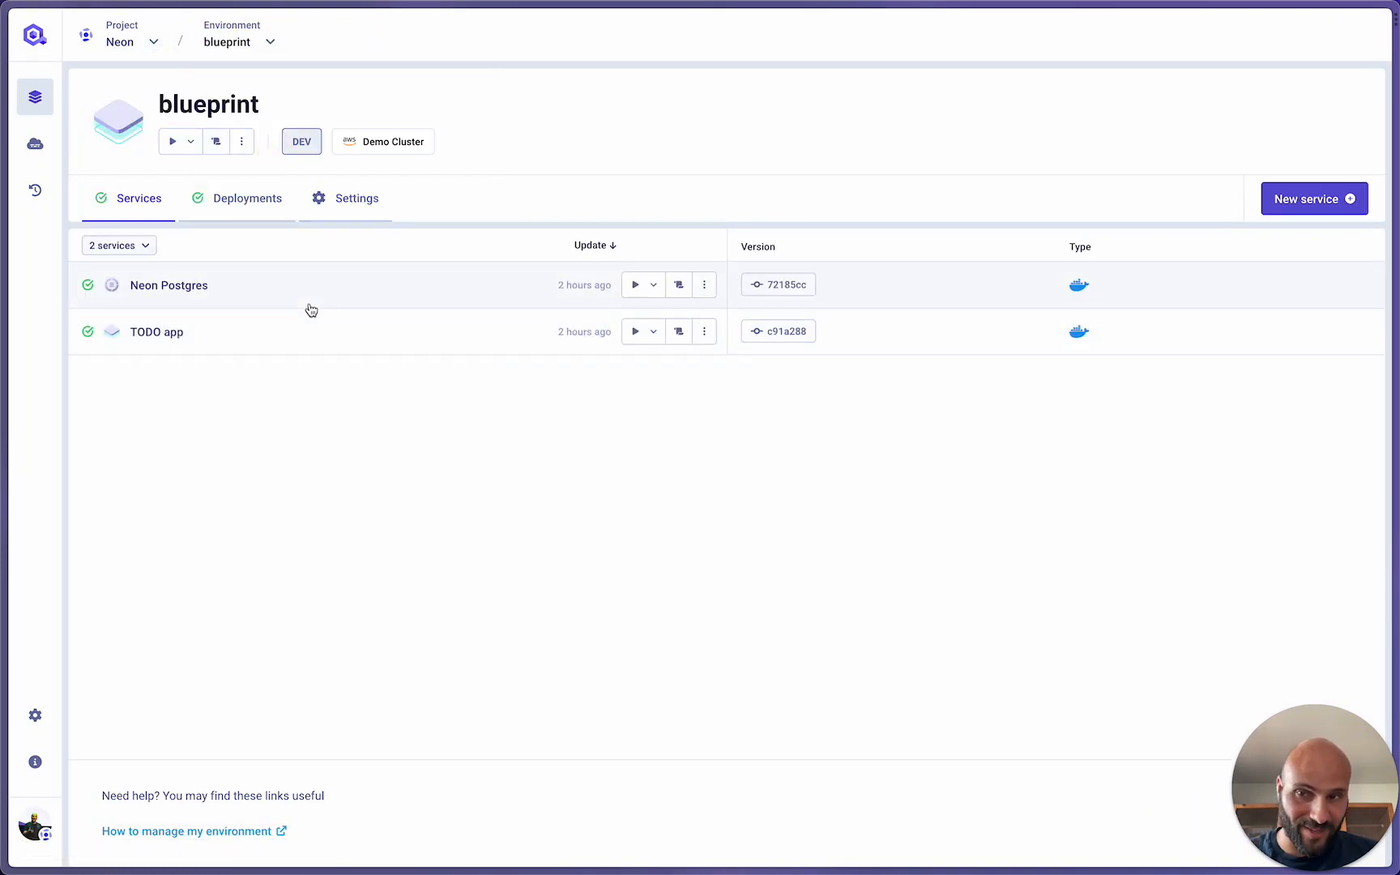
pyautogui.click(260, 334)
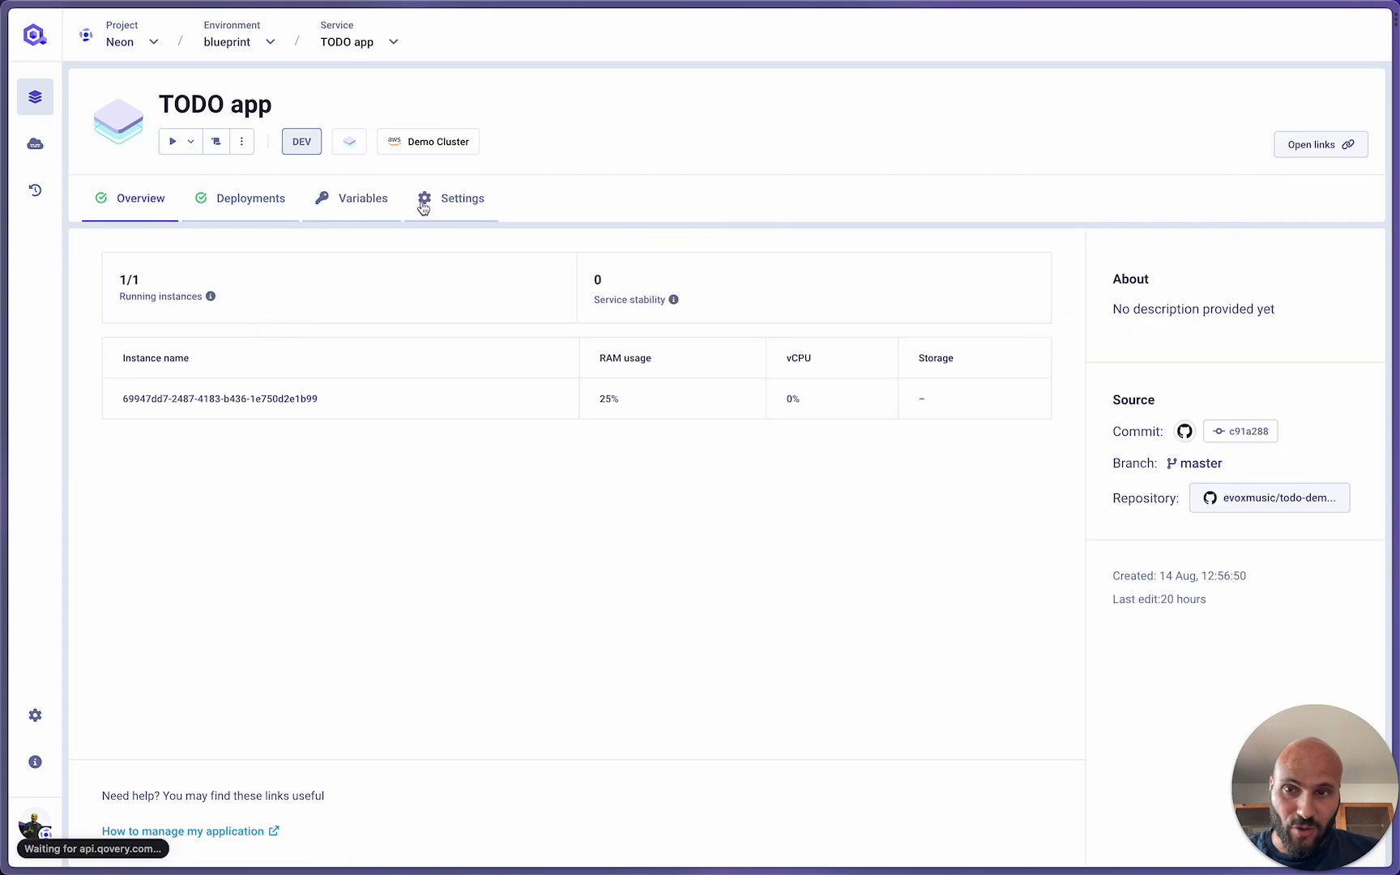
pyautogui.click(354, 195)
pyautogui.scroll(-1, 240, 391)
pyautogui.scroll(-5, 334, 630)
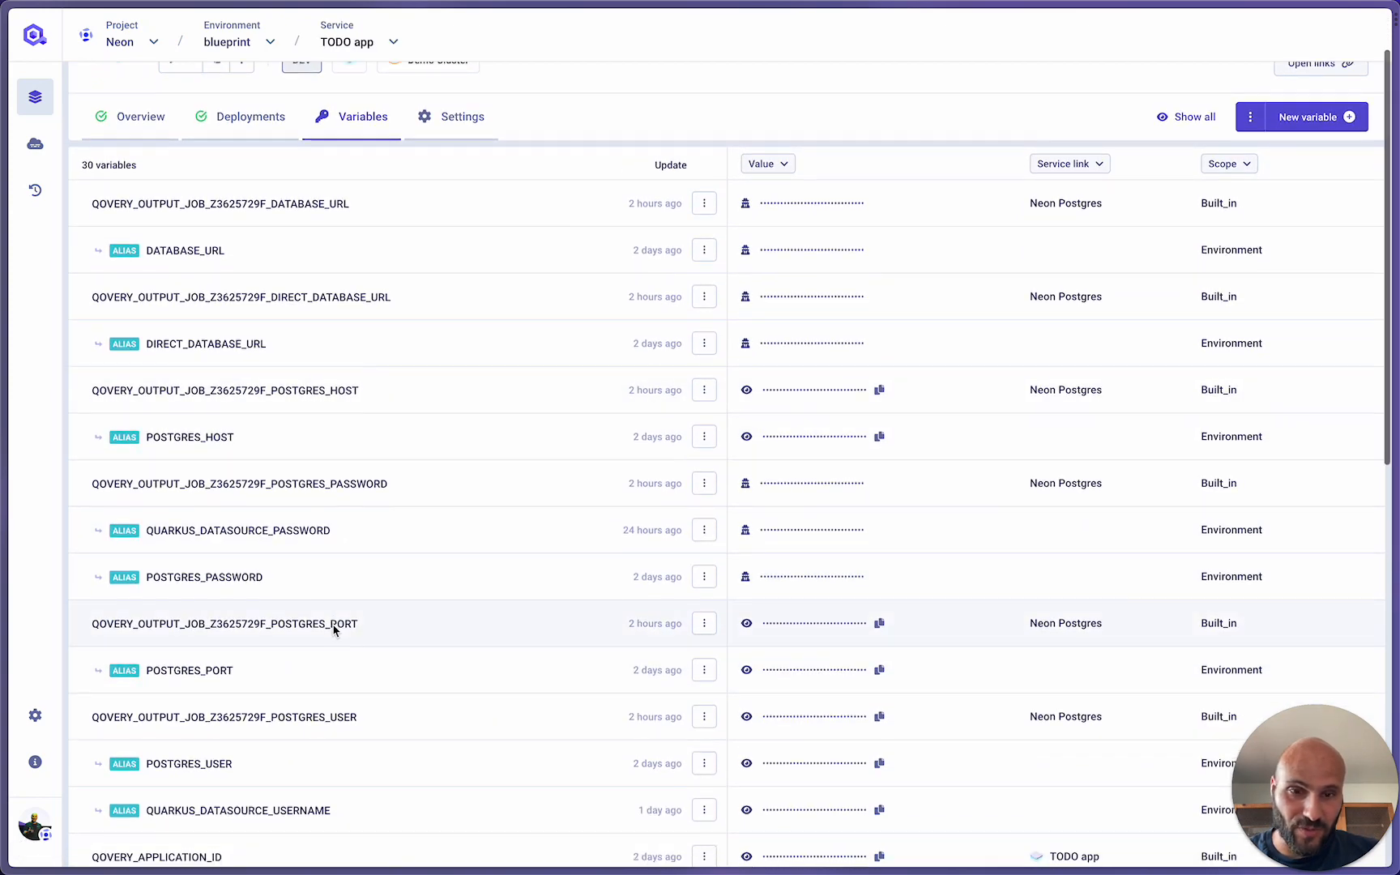
pyautogui.scroll(6, 334, 630)
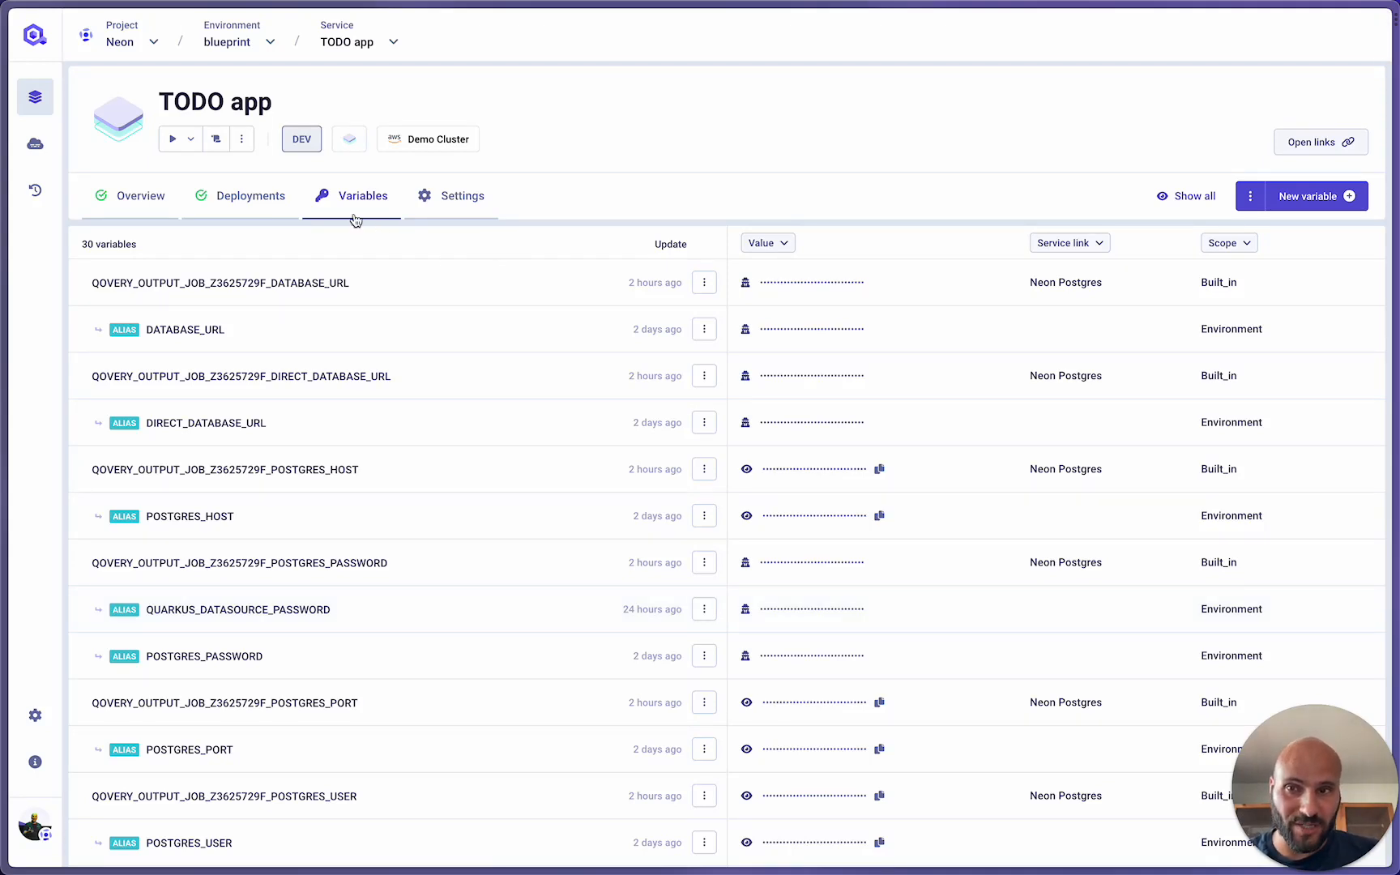
# Open the GitHub repository of the blueprint's Neon Postgres service and skim its README
pyautogui.click(227, 41)
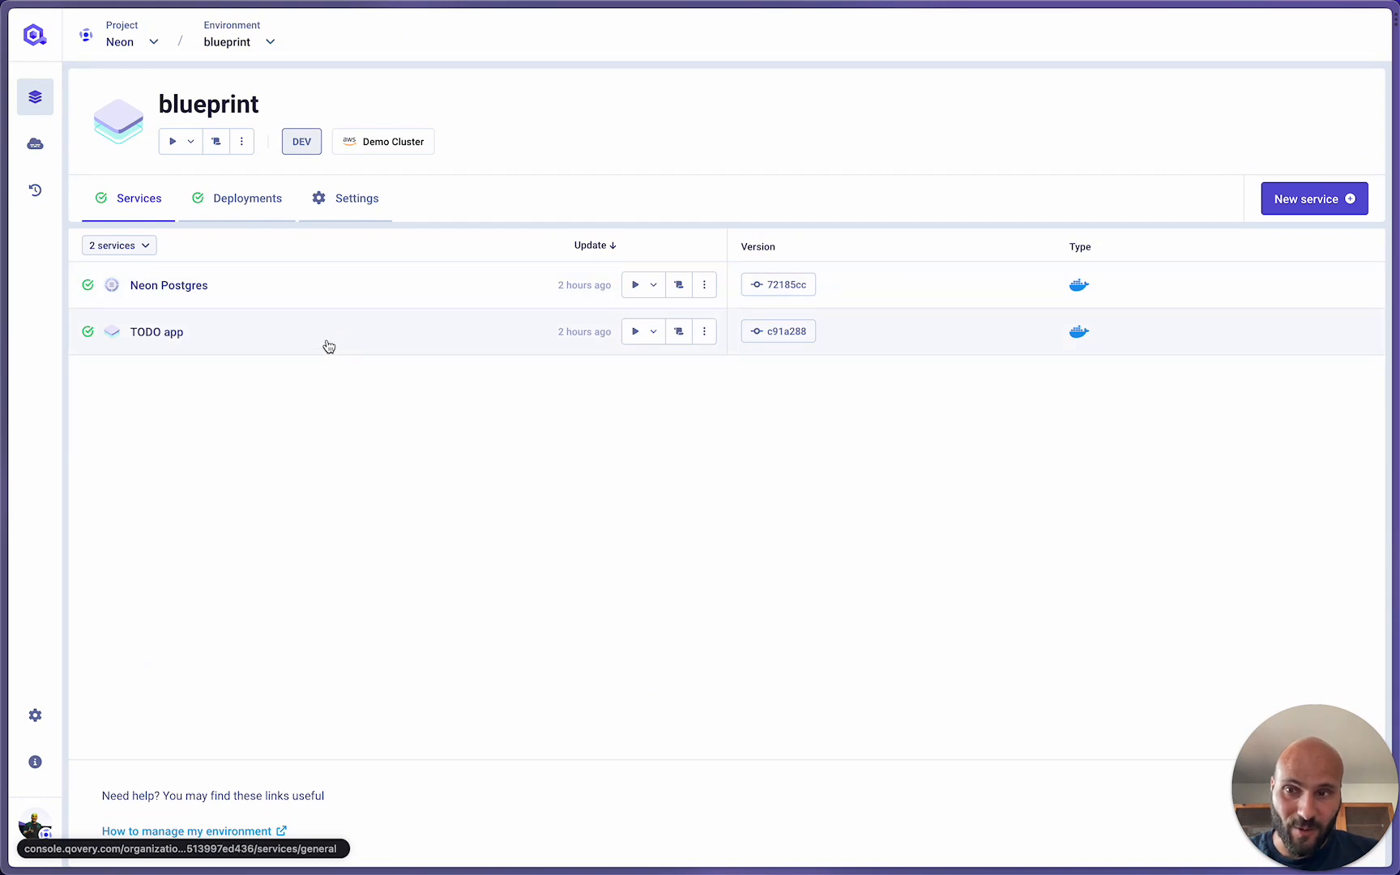
pyautogui.click(321, 288)
pyautogui.click(1244, 499)
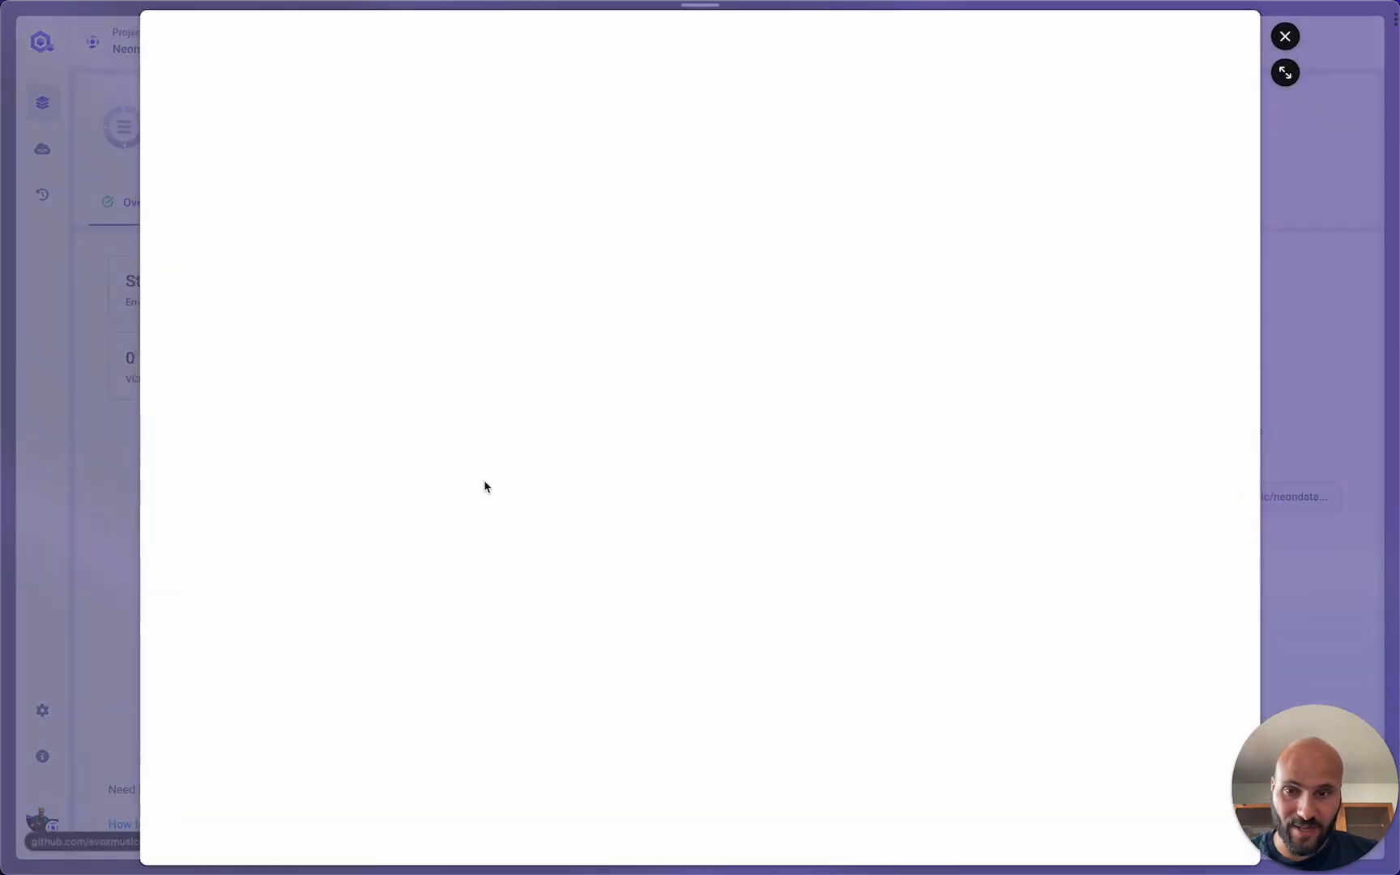
pyautogui.scroll(-8, 576, 618)
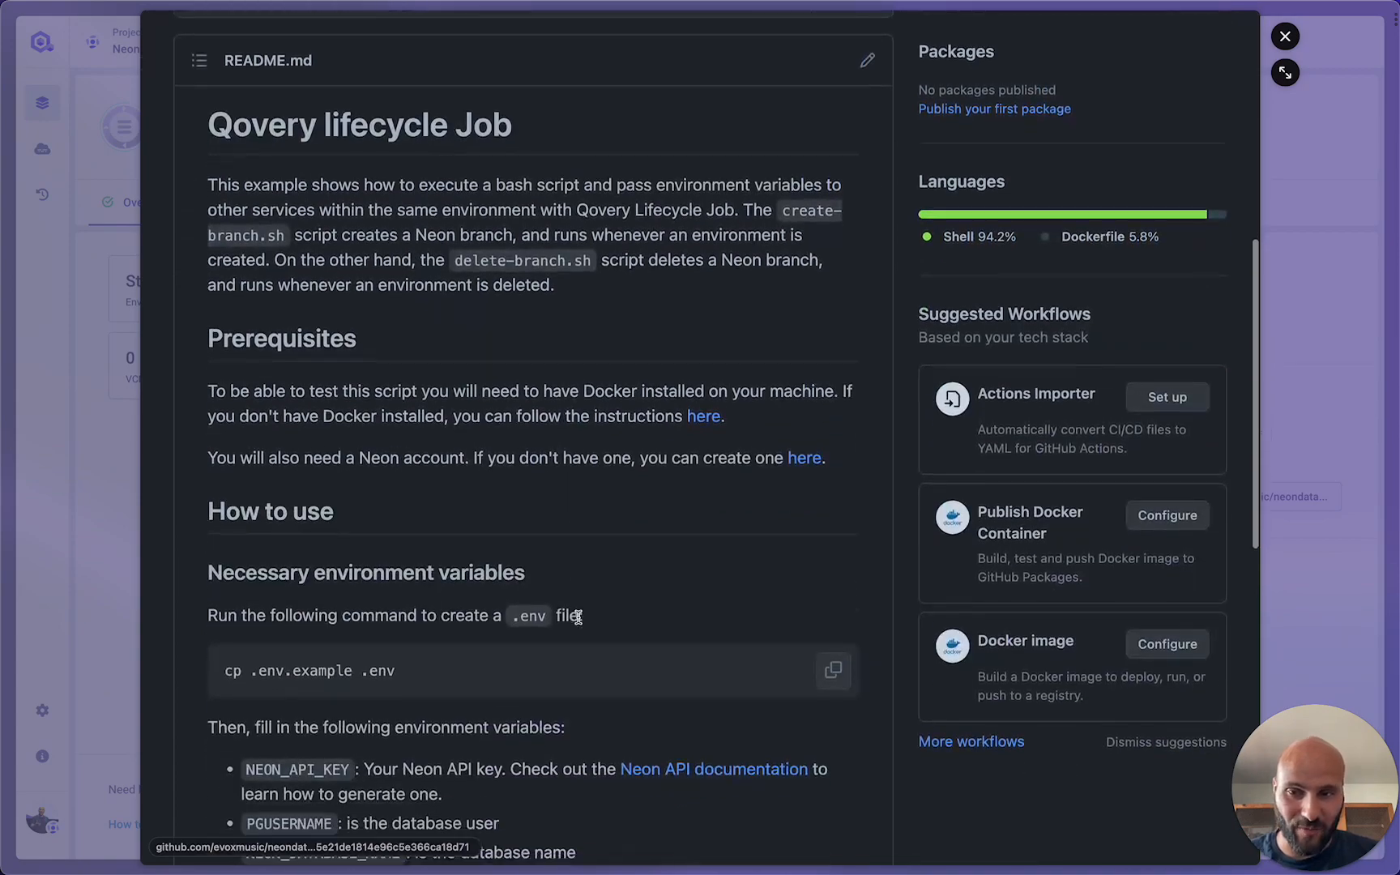
pyautogui.scroll(-5, 577, 616)
pyautogui.scroll(14, 578, 620)
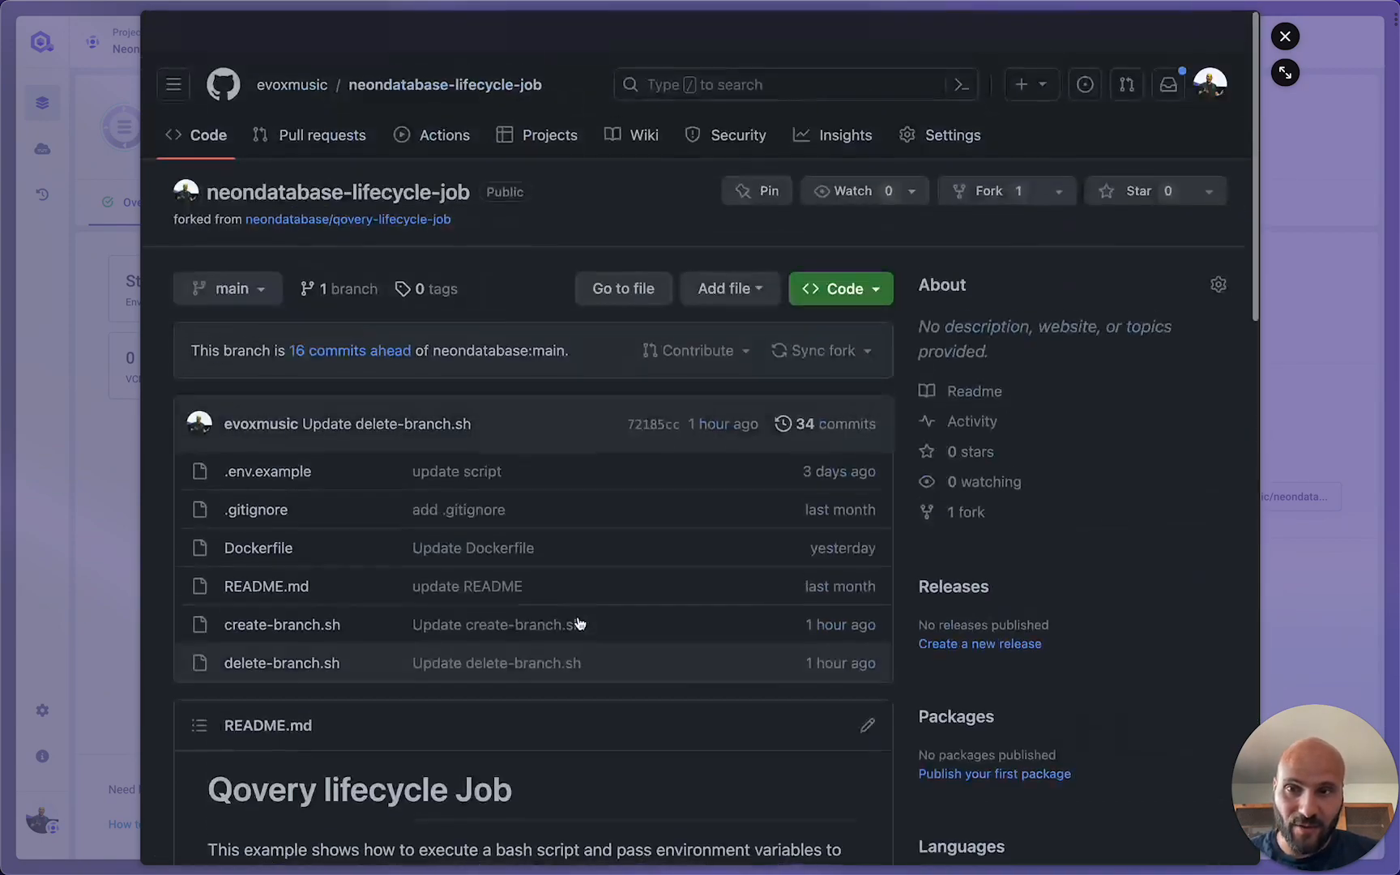
# Open delete-branch.sh in the lifecycle job repository, examine its branch lookup and DELETE calls, and close the repository preview
pyautogui.scroll(-1, 579, 623)
pyautogui.click(275, 624)
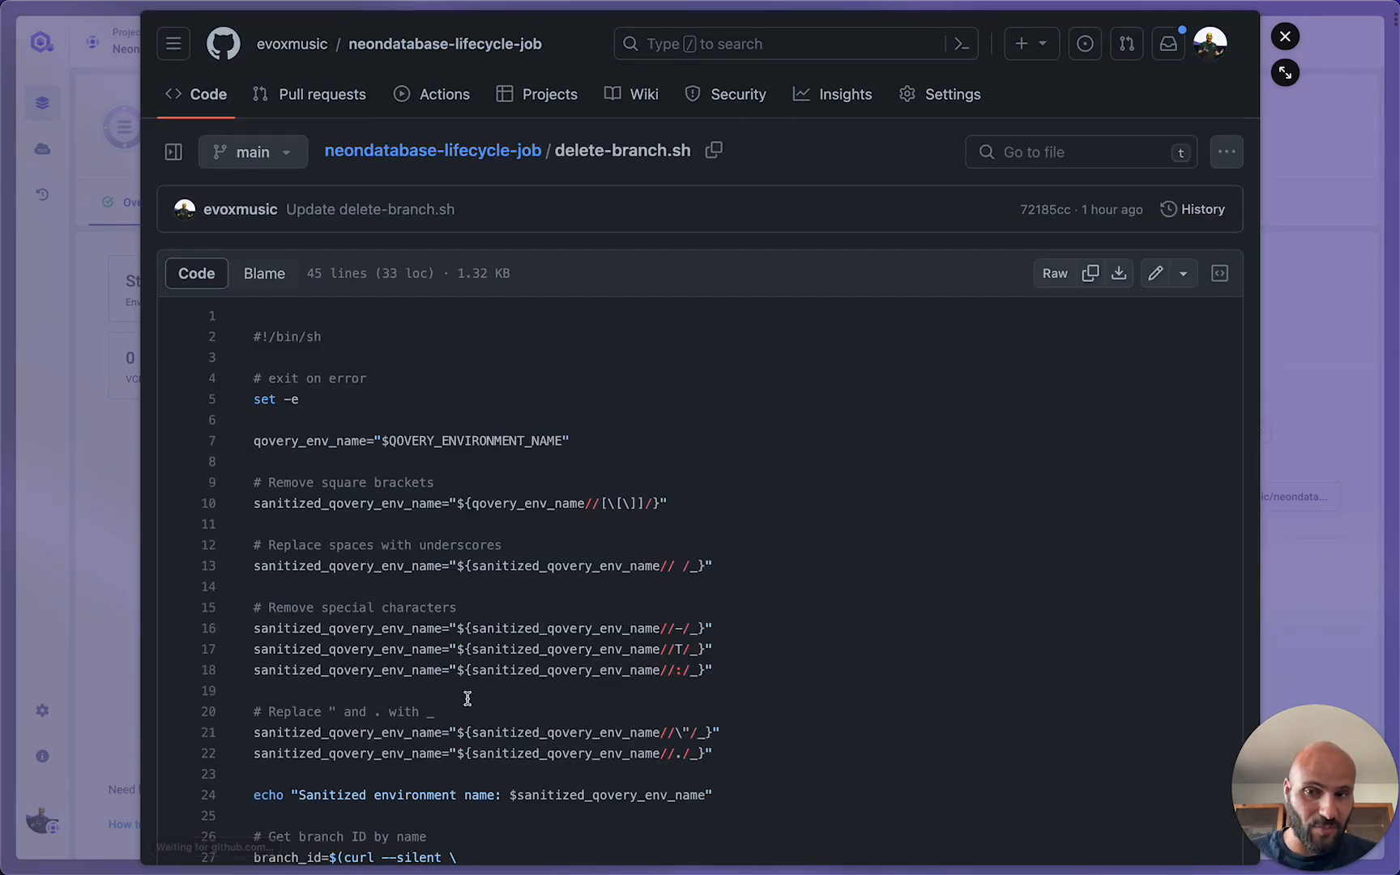
pyautogui.scroll(-5, 467, 698)
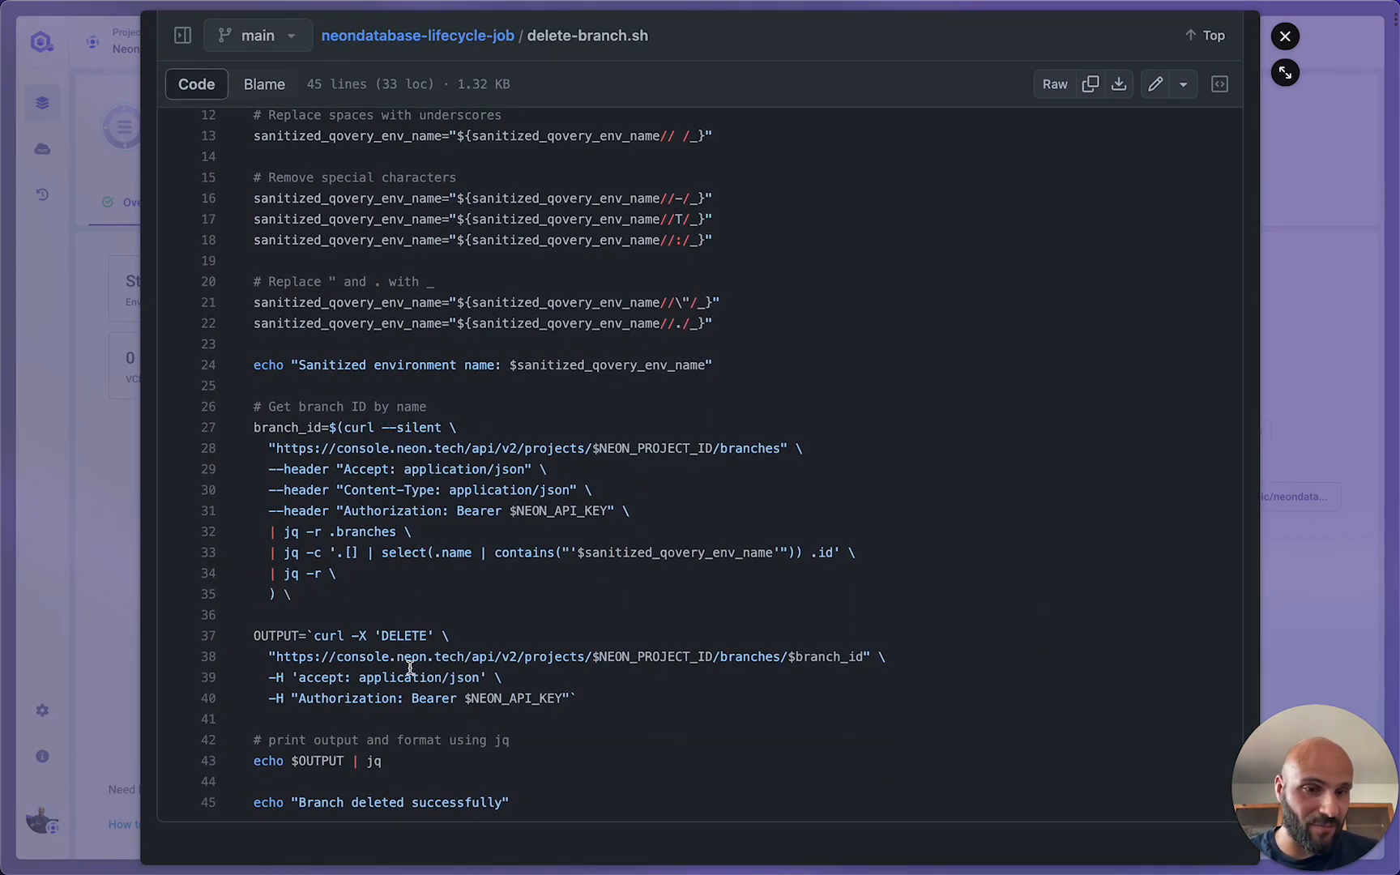
pyautogui.click(1301, 477)
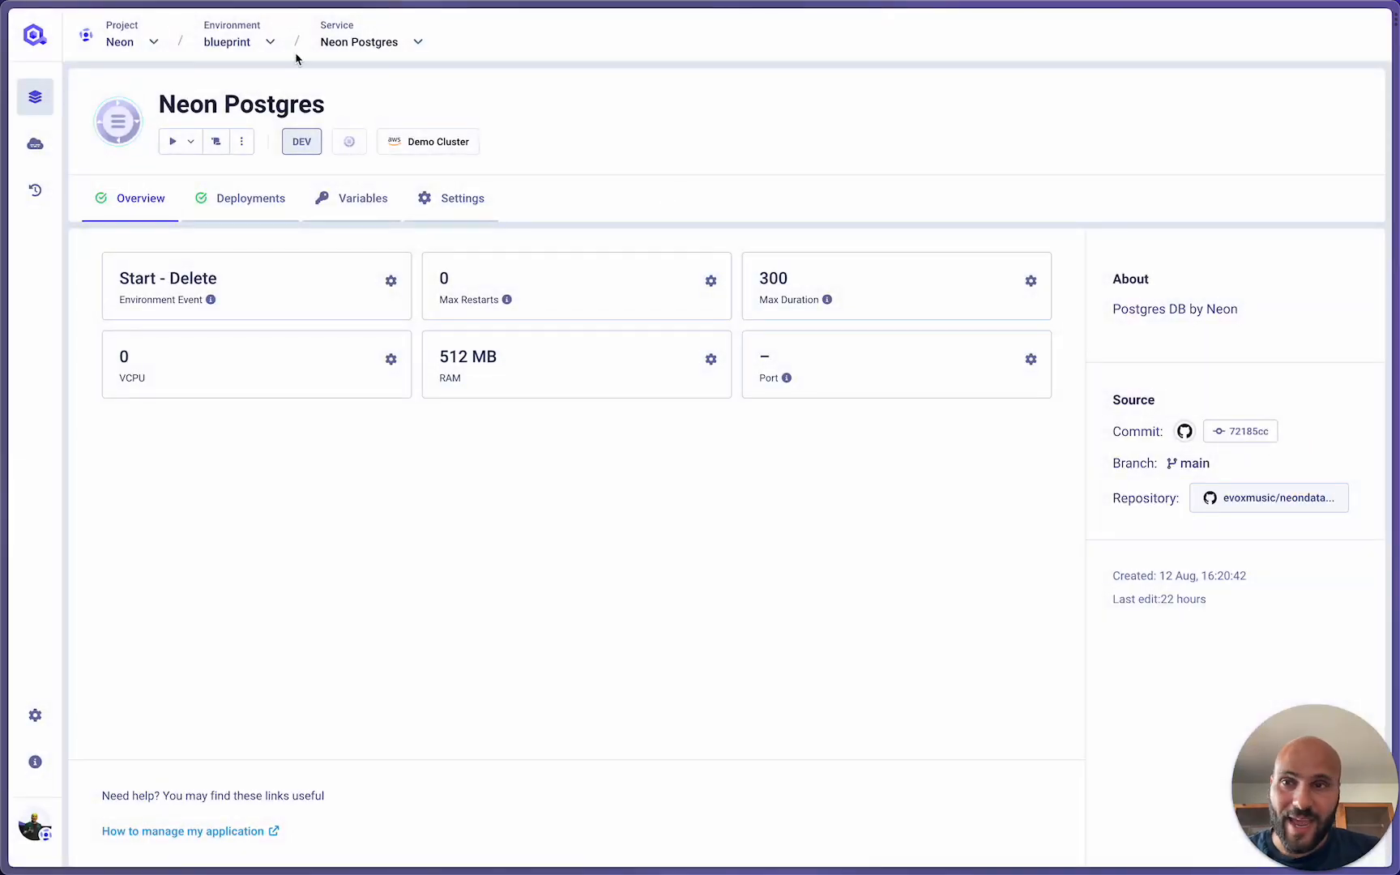
# Return to the Neon project's environment list, and check the remaining database branches in the Neon console
pyautogui.click(218, 42)
pyautogui.click(114, 34)
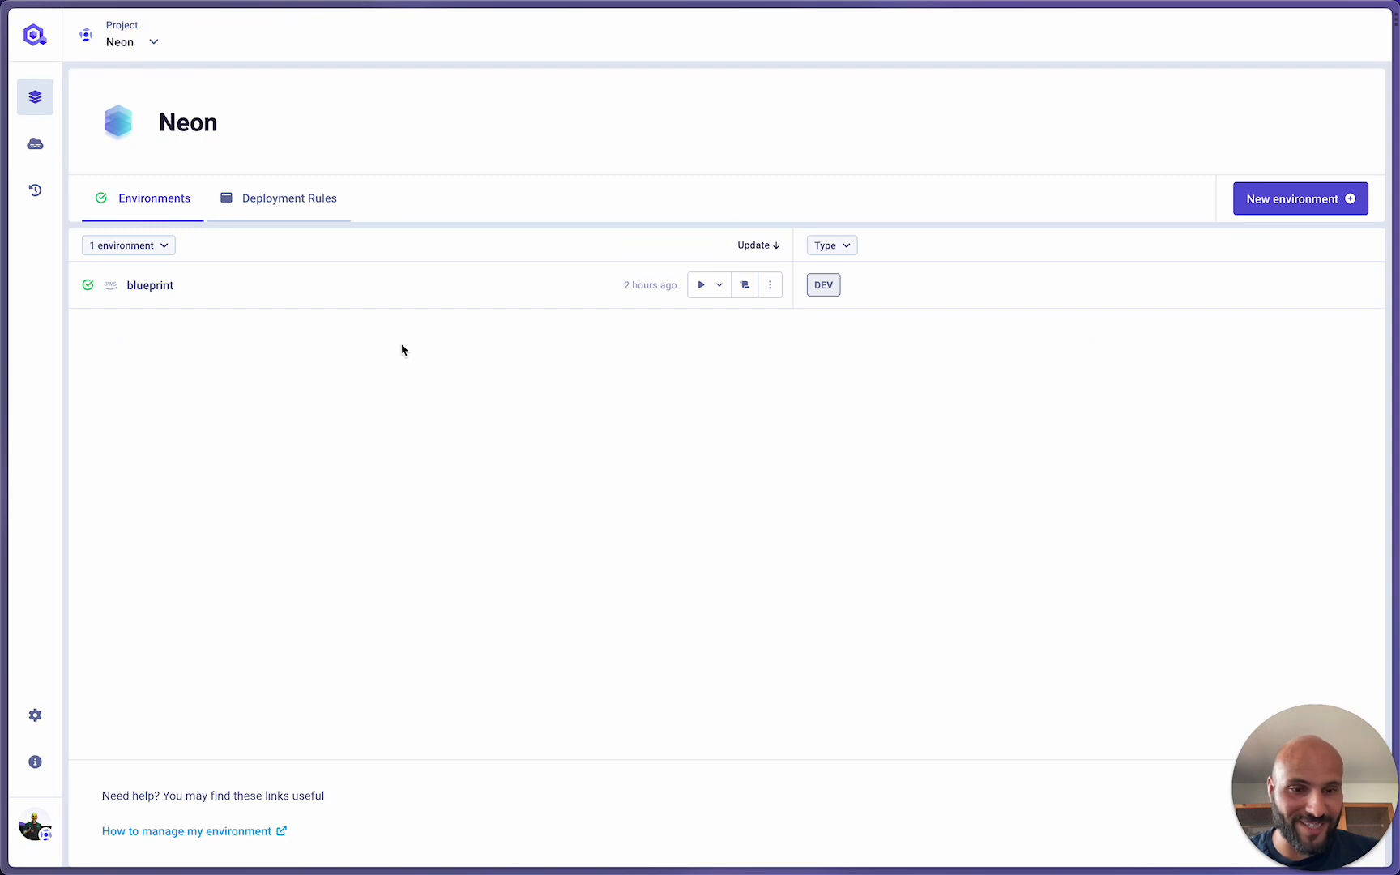
pyautogui.moveTo(7, 317)
pyautogui.click(78, 237)
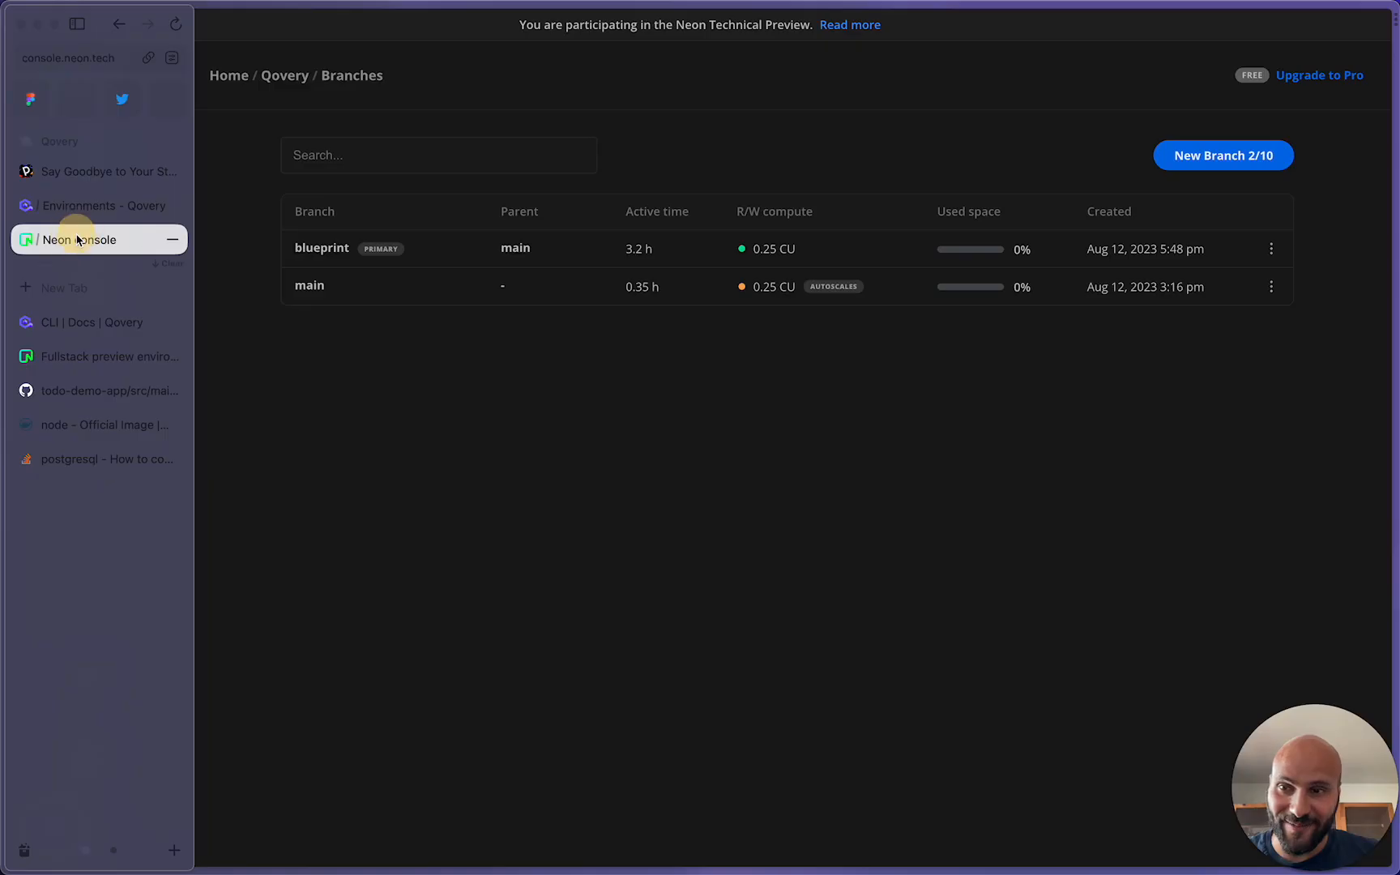
pyautogui.click(474, 440)
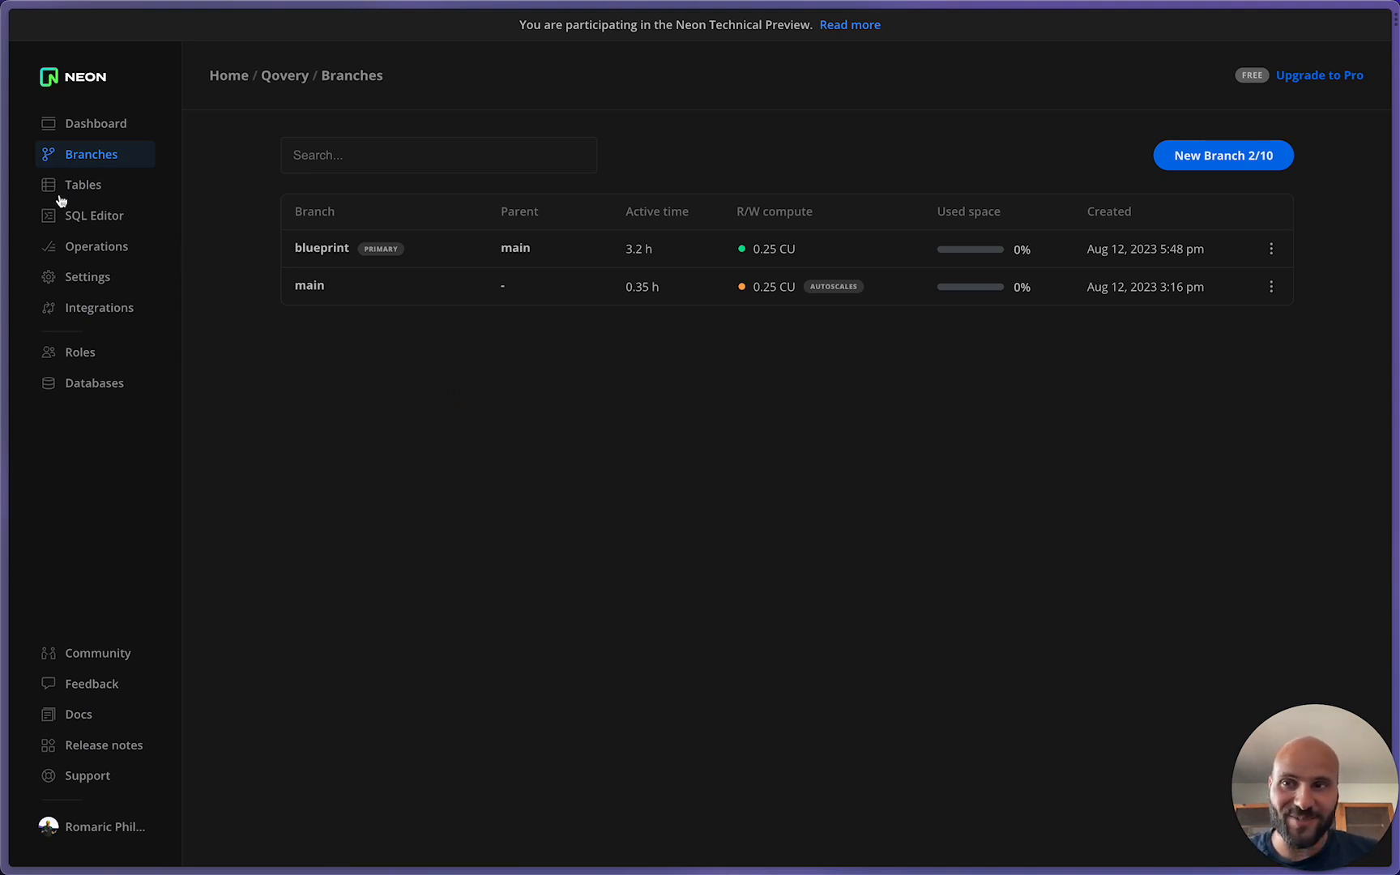
# Switch back from the Neon console to the Qovery environments page of the Neon project
pyautogui.moveTo(6, 175)
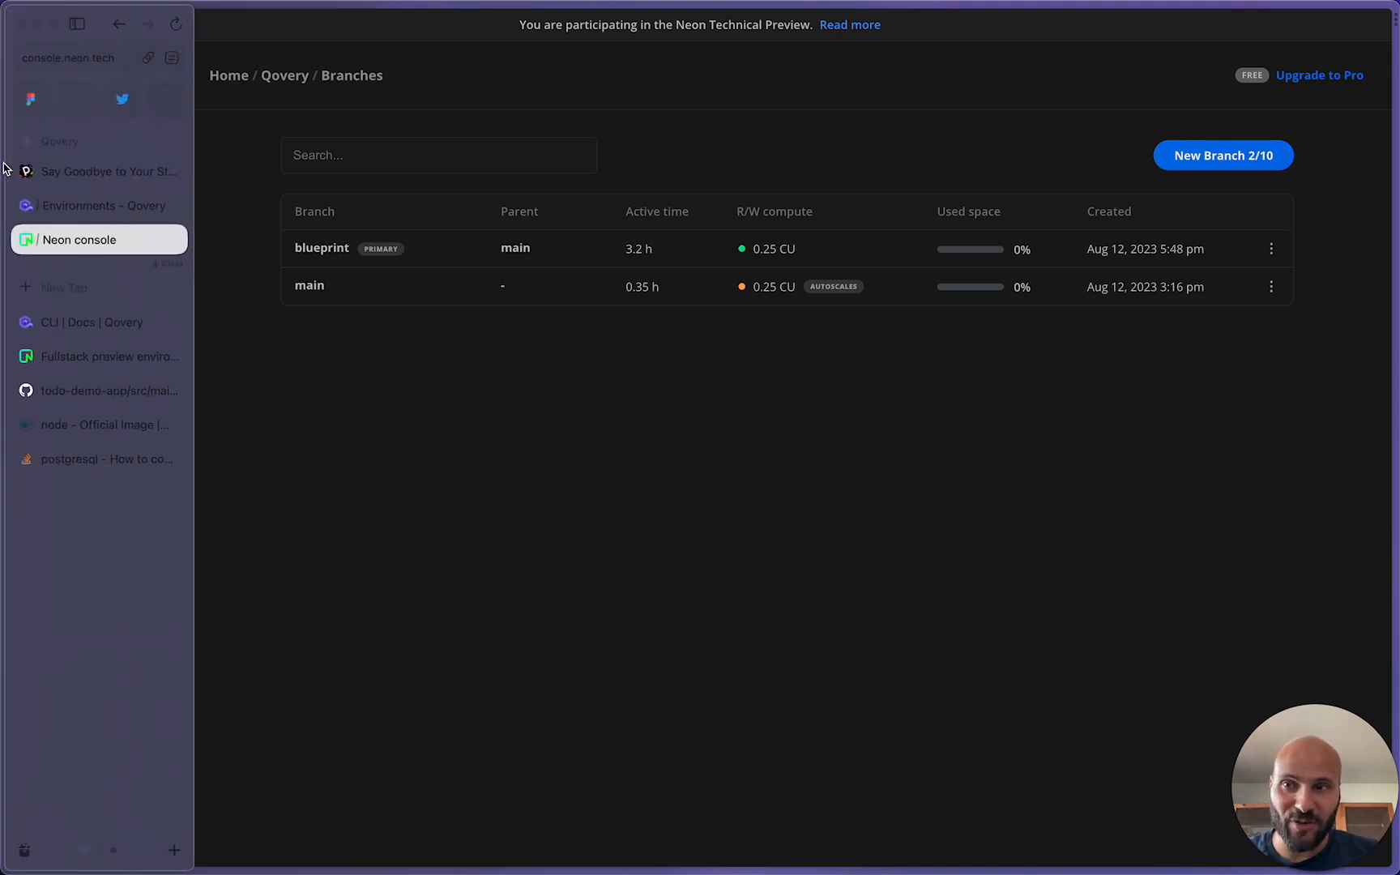
pyautogui.click(75, 203)
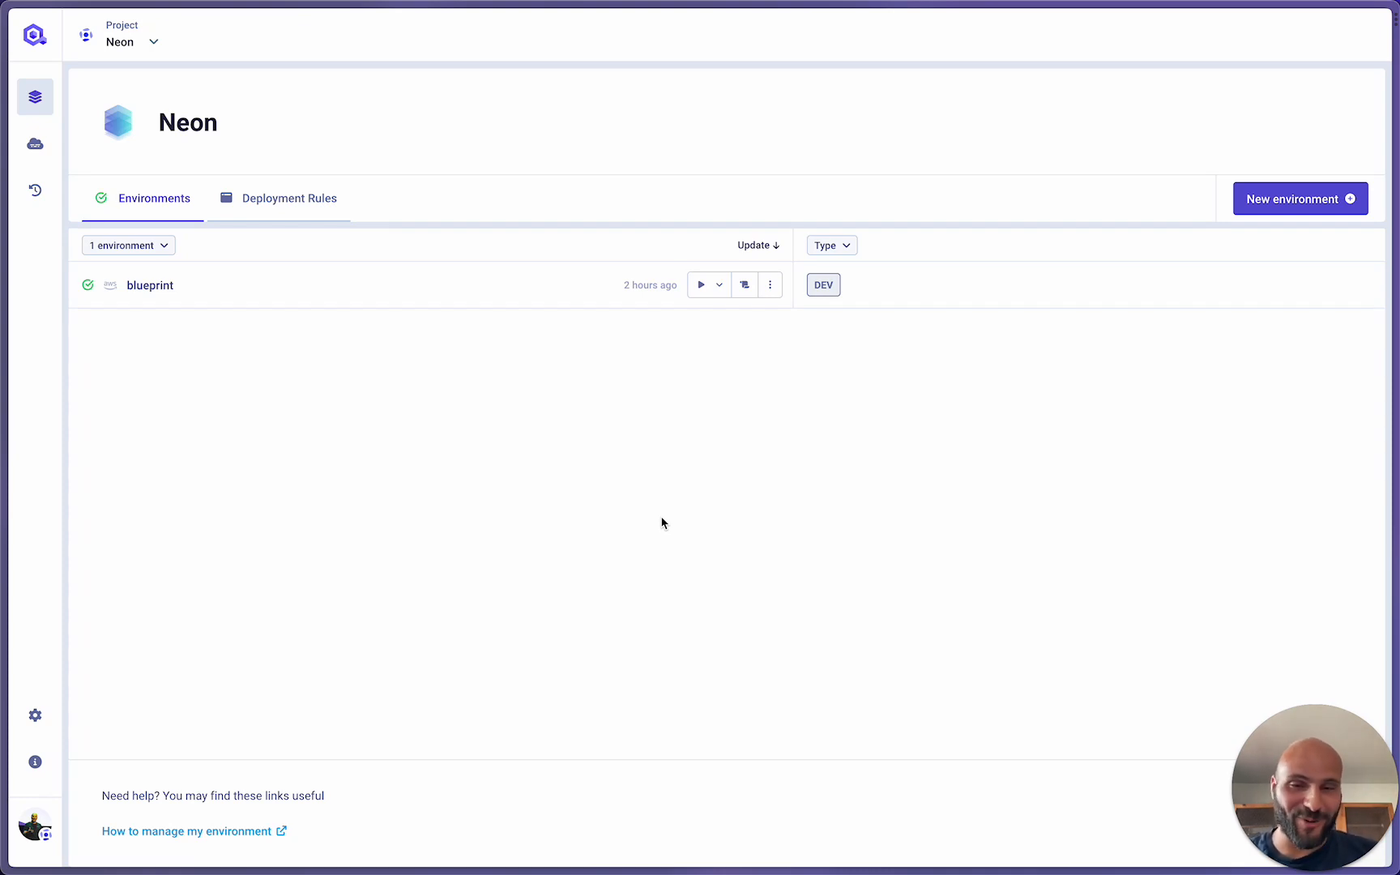
pyautogui.click(578, 442)
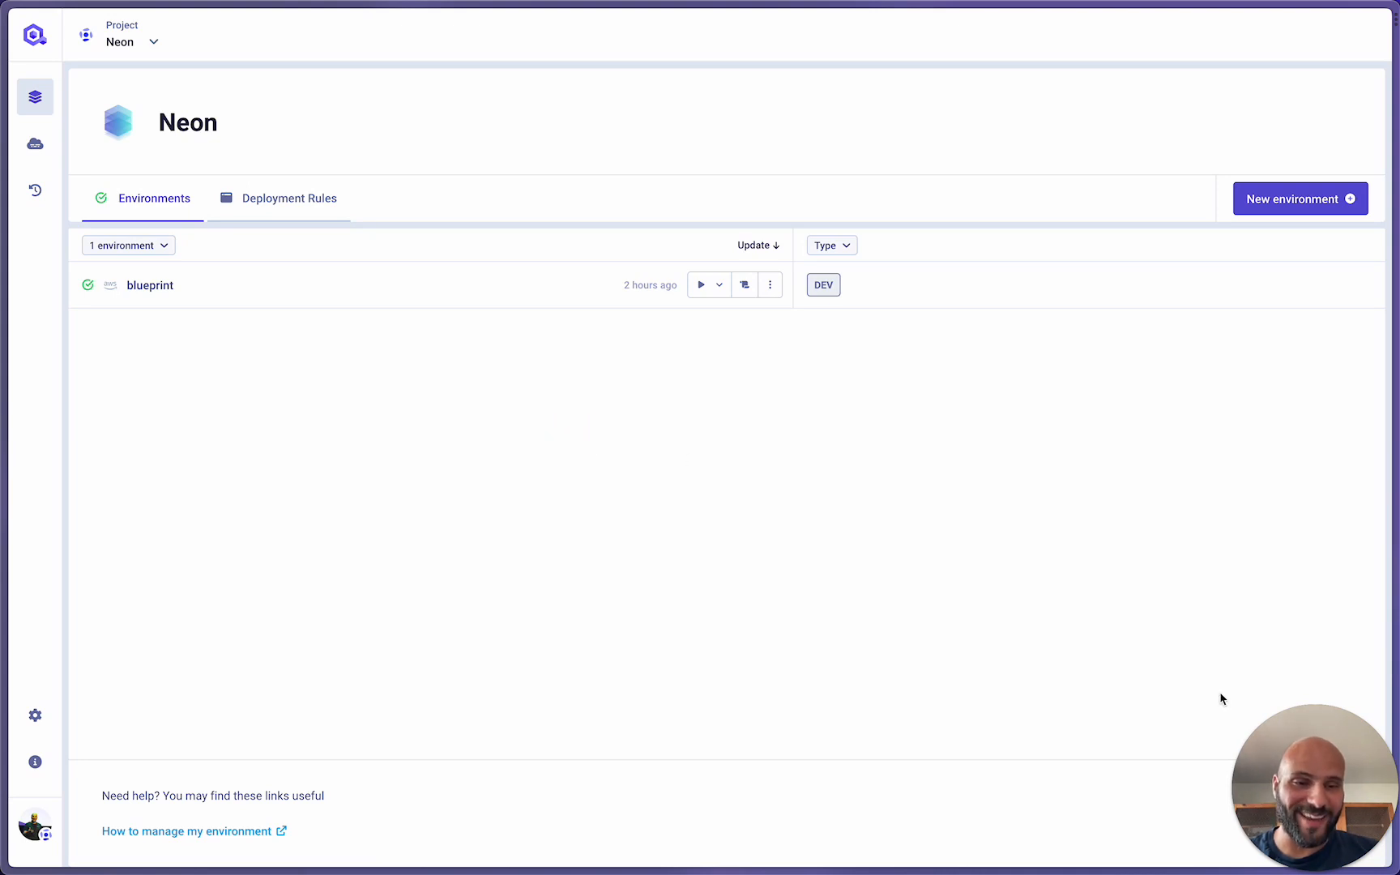